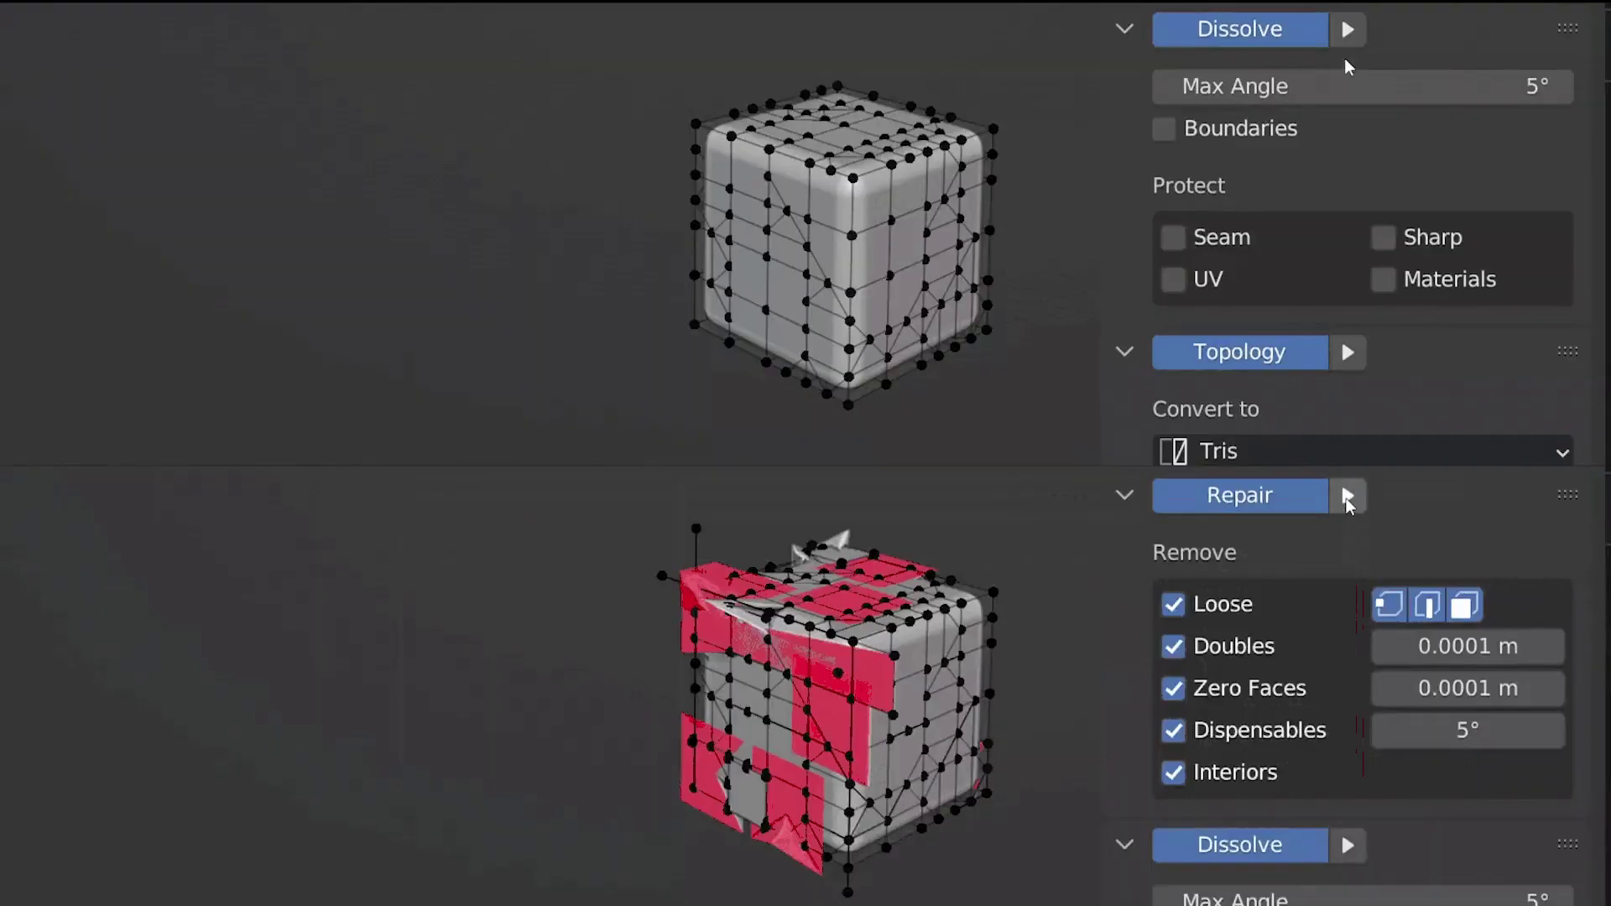
Run Repair to remove the loose geometry from the lower cube mesh
left_click(1347, 497)
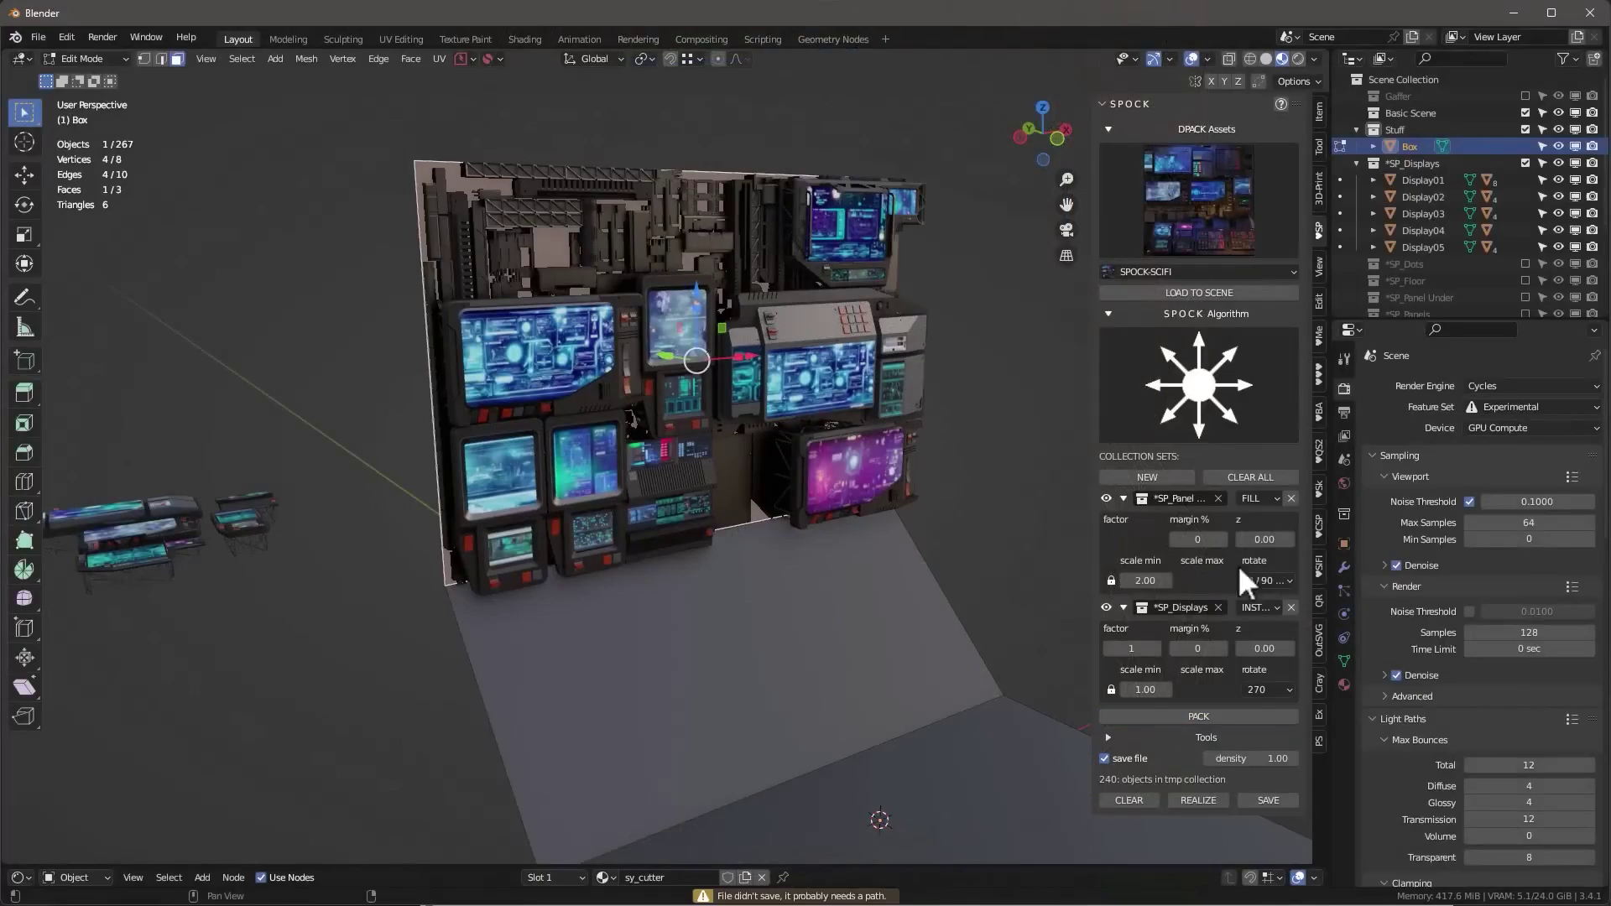
Repack the sci-fi displays across the wall and browse the available asset packs
left_click(1222, 716)
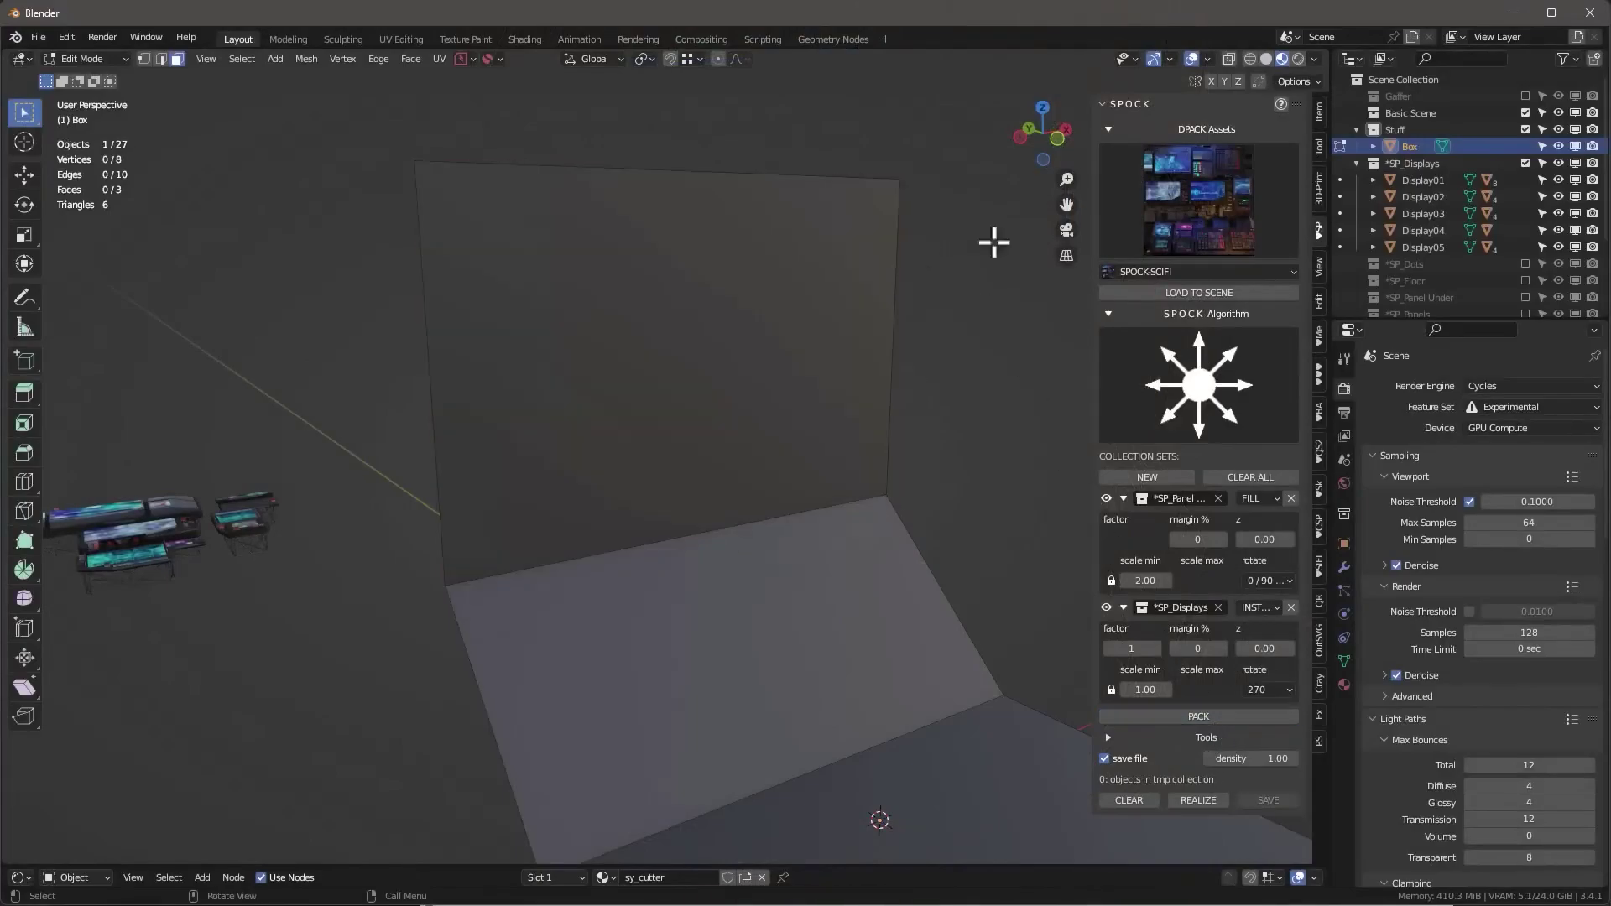
left_click(1209, 216)
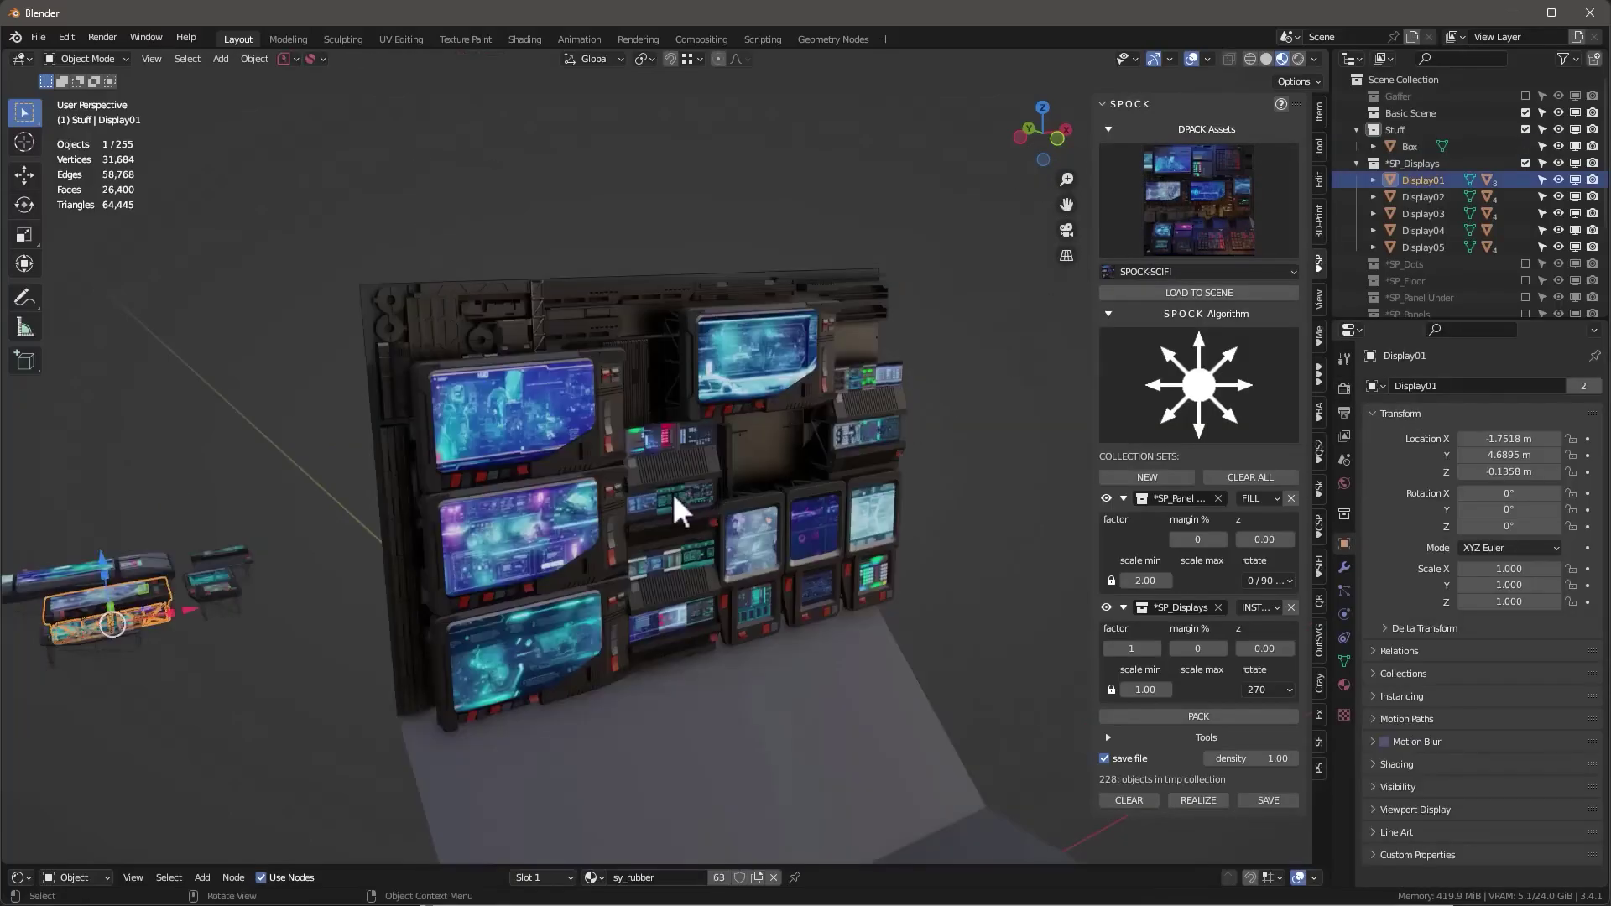
Frame Display01 in the viewport and view the displays from the top
key("KP_Decimal")
scroll(622, 384, "down", 5)
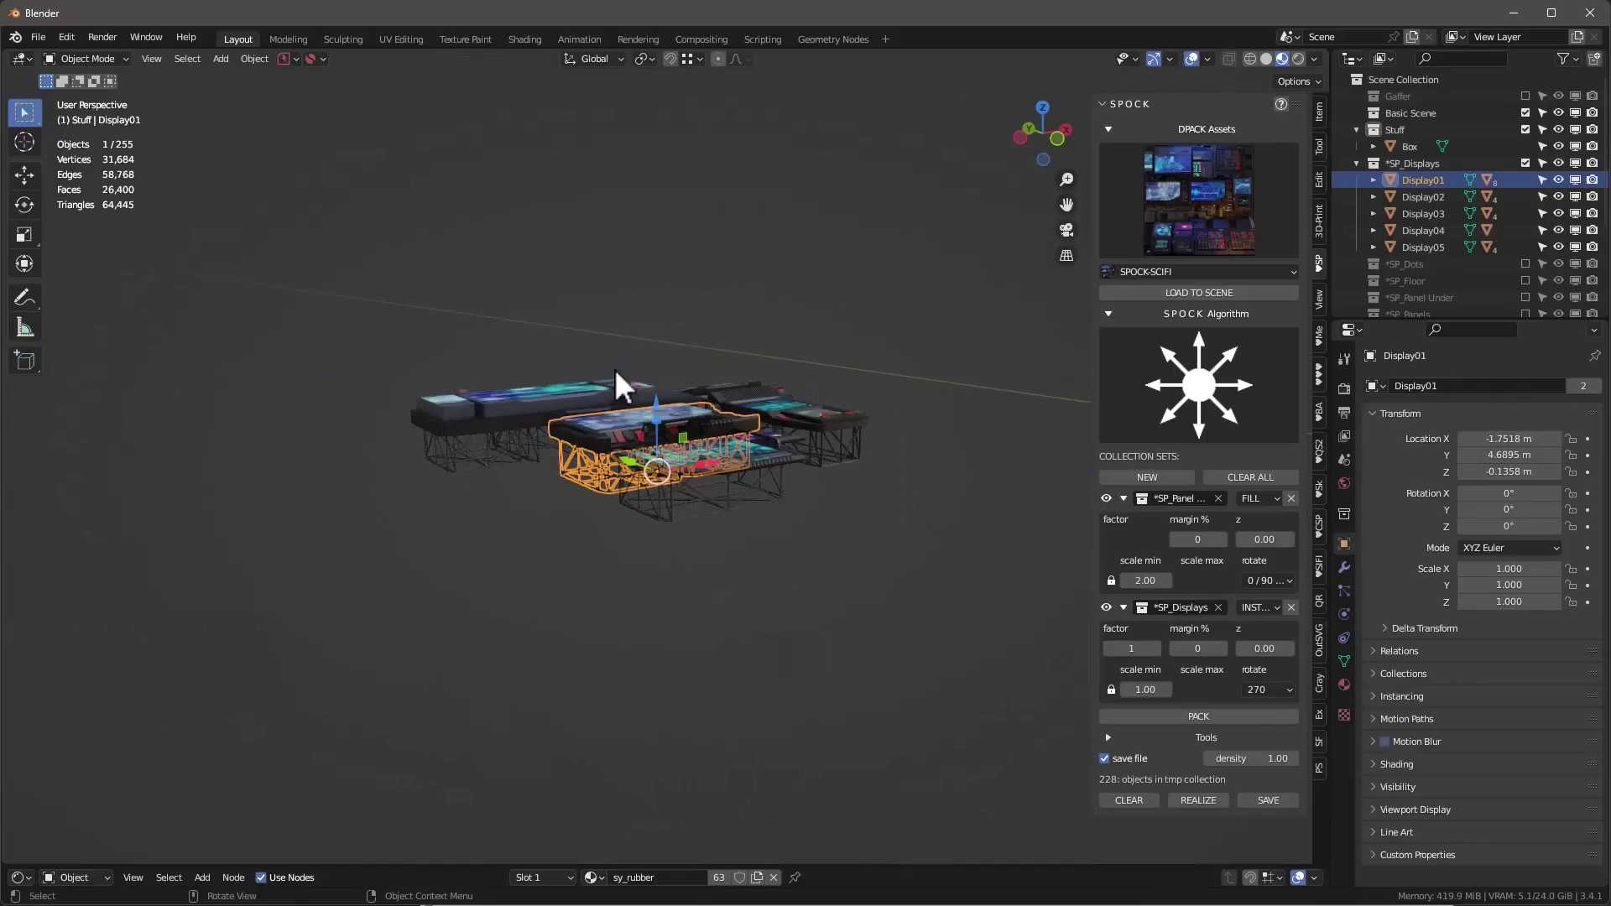
middle_click_drag(622, 384, 601, 544)
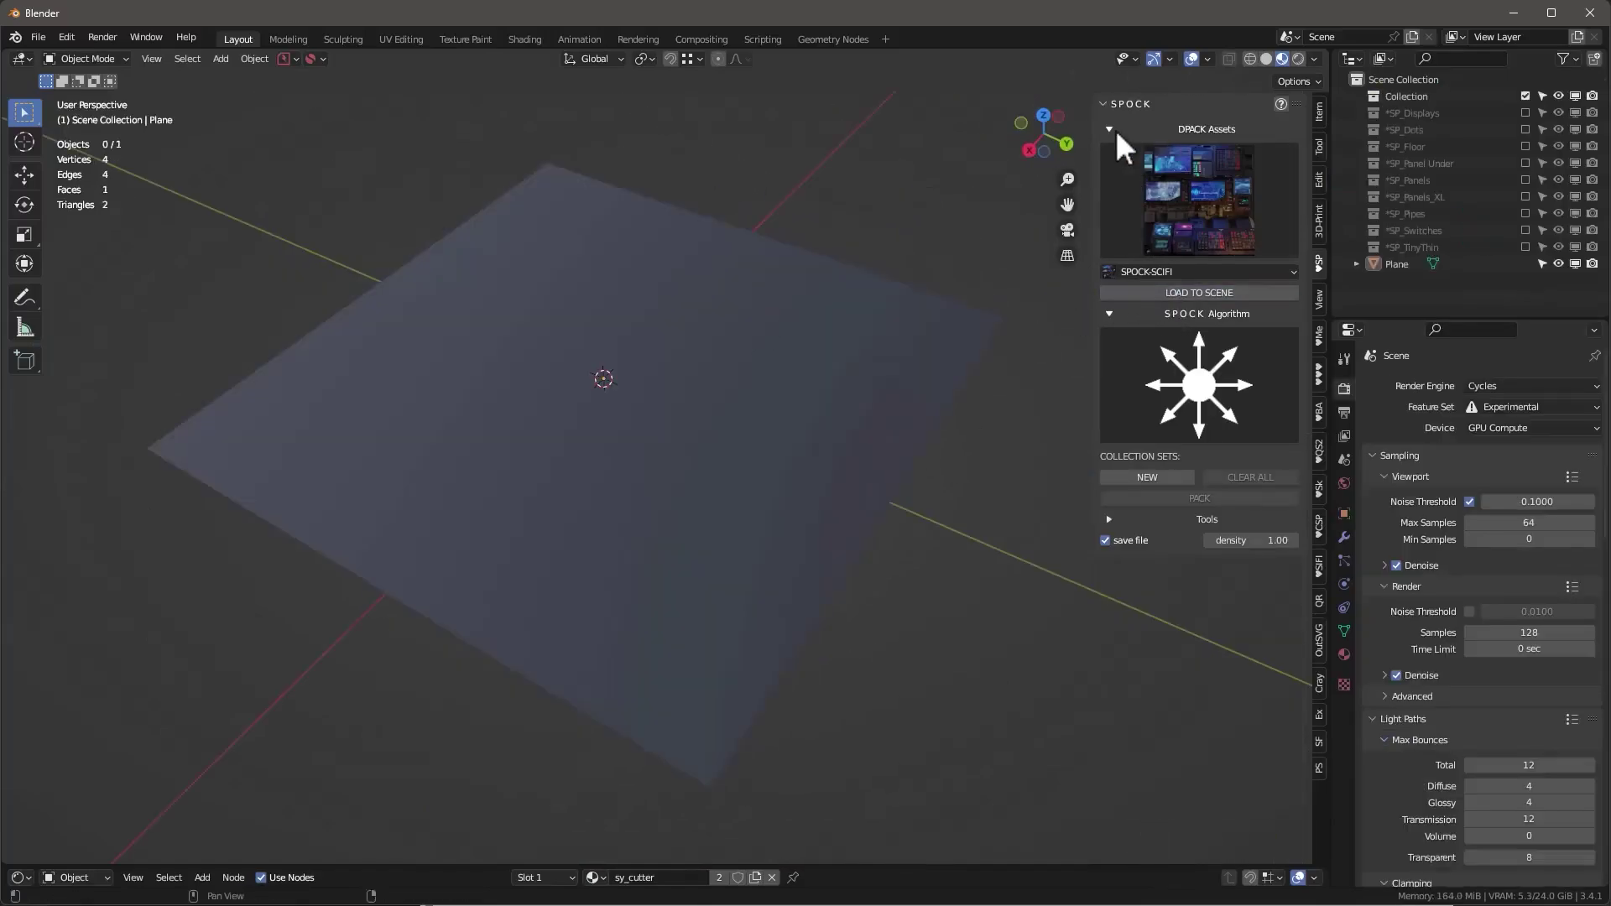
Add two collection sets with minimum scale 2 and pack panels across the plane
left_click(1109, 130)
left_click(1145, 315)
left_click(1145, 315)
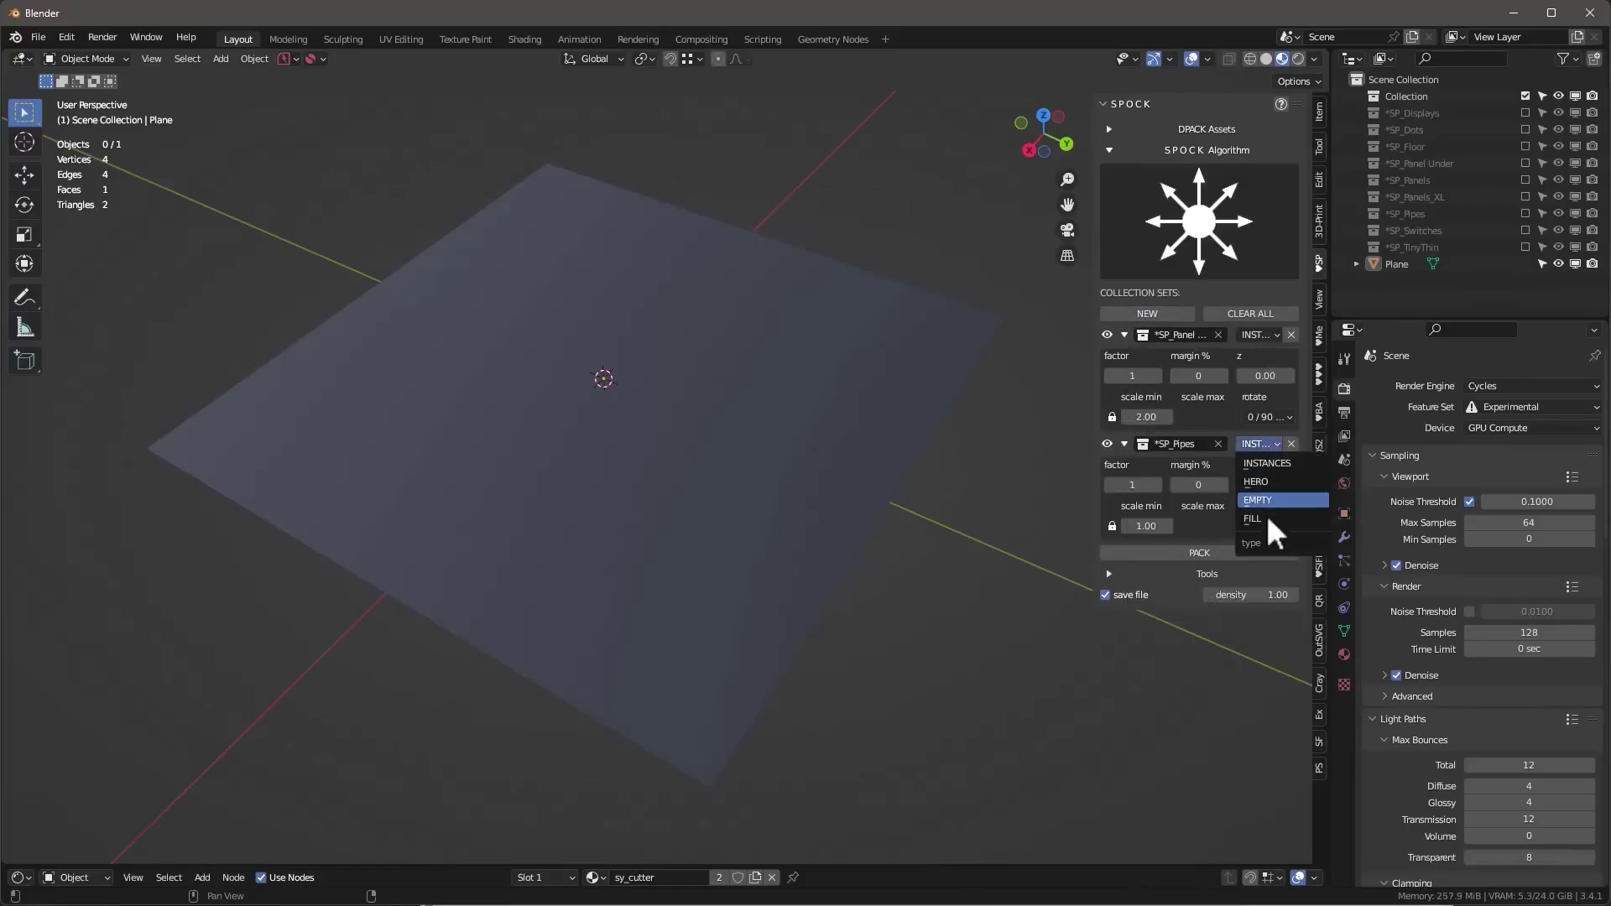
key("Return")
left_click(1223, 553)
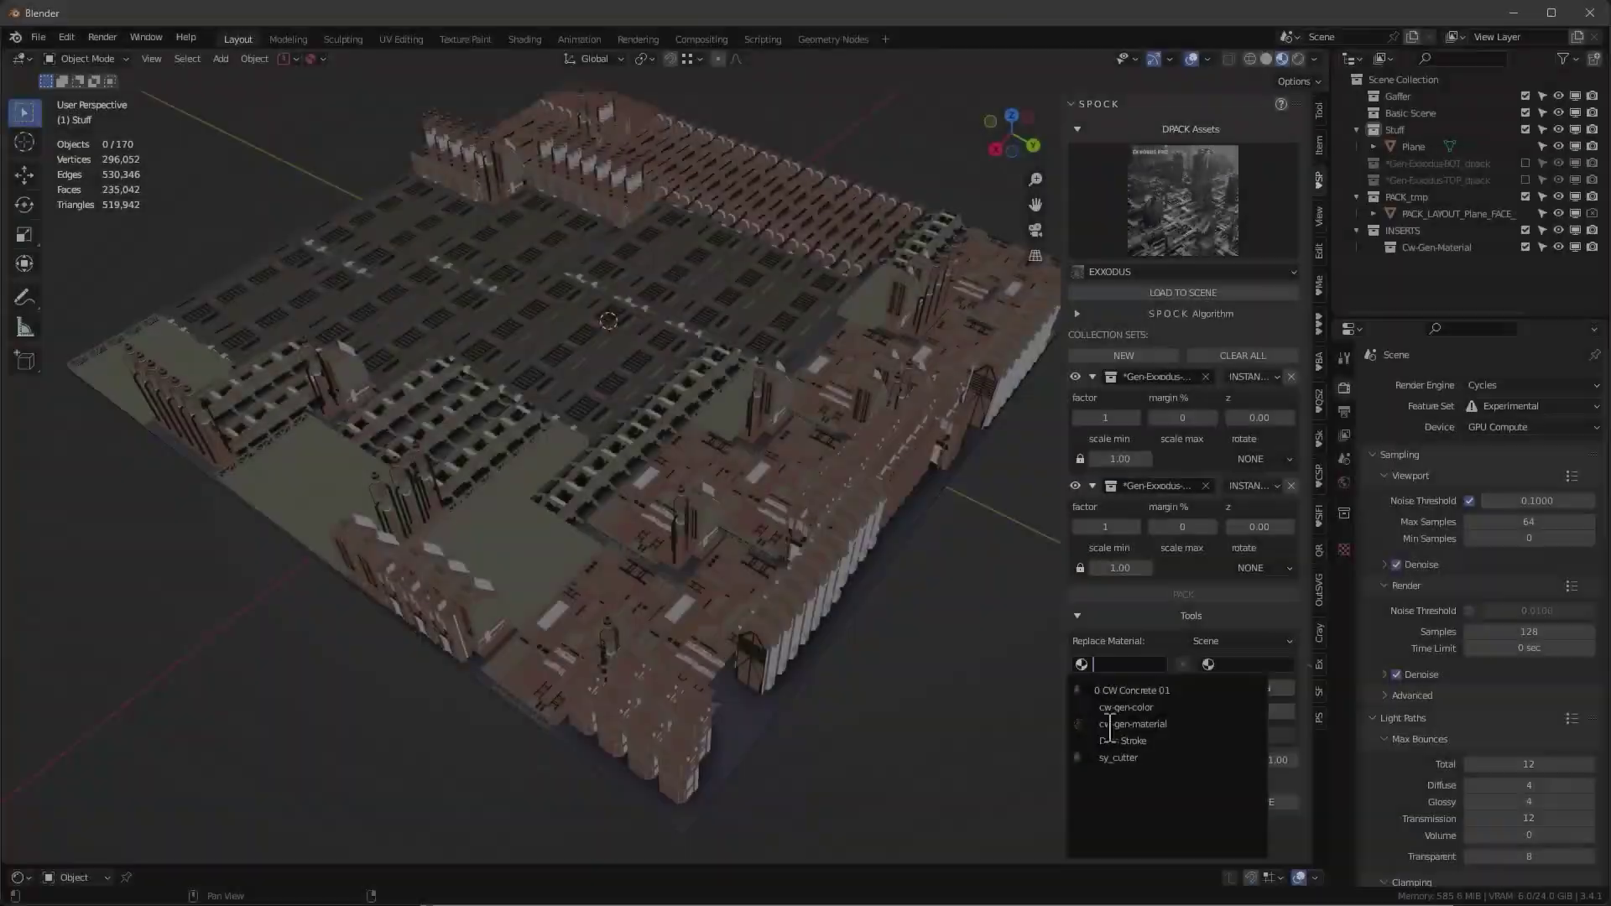
Replace the city's cw-gen-color material with cw-gen-material
left_click(1126, 708)
left_click(1242, 664)
left_click(1238, 724)
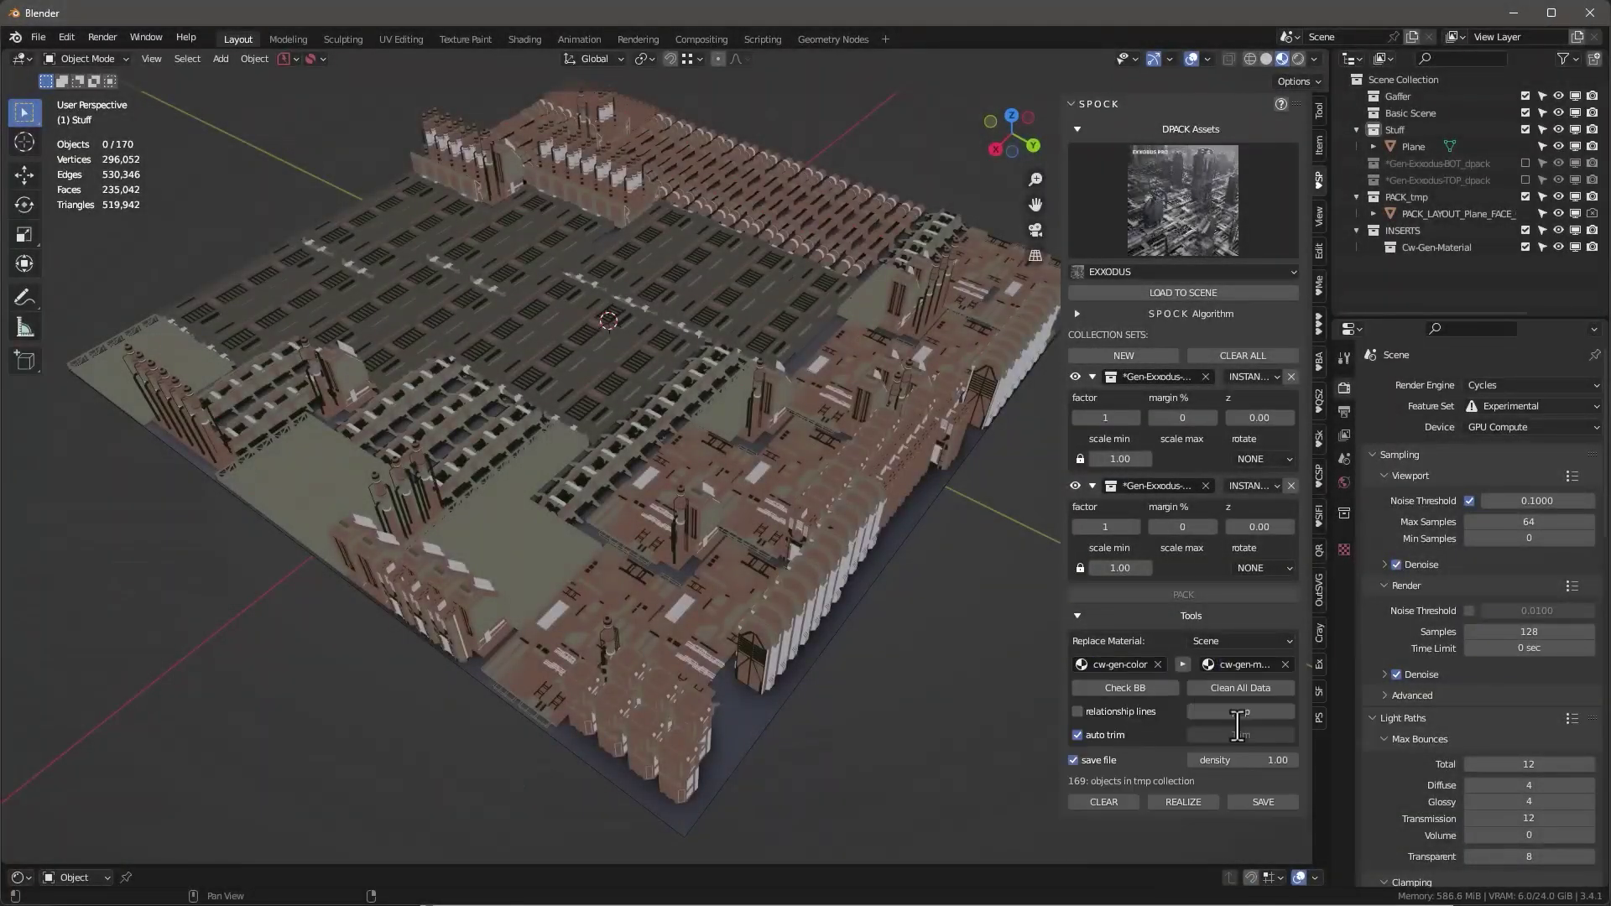
left_click(1182, 666)
Choose the collection to pack, set minimum scale 2, and pack pipes and panels onto the floor
middle_click_drag(870, 624, 821, 582)
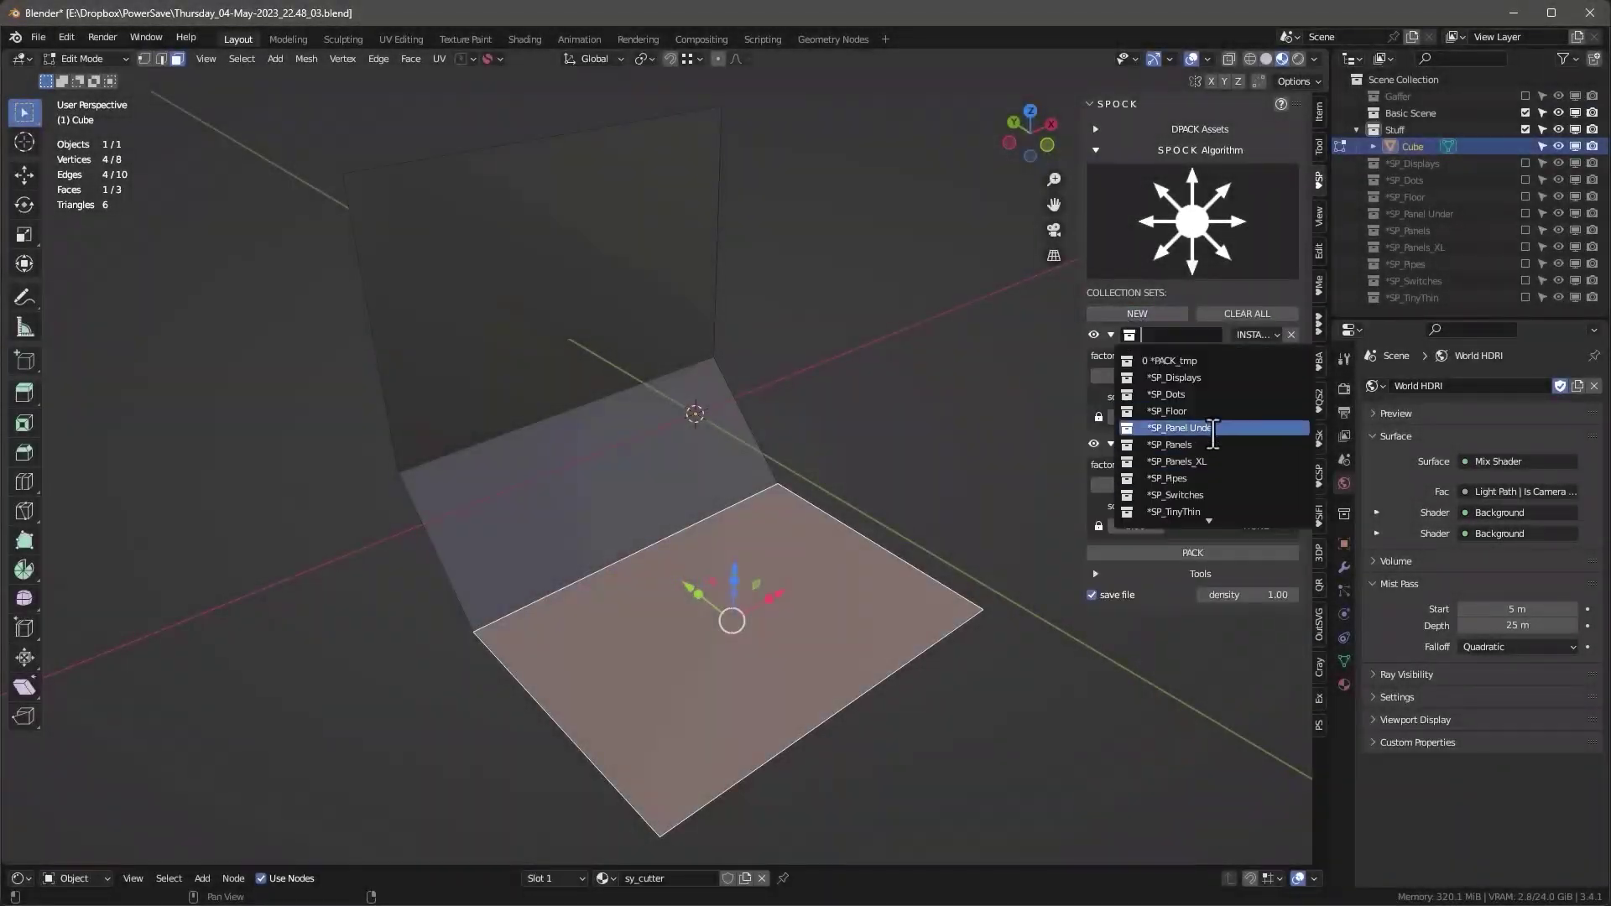
left_click(1212, 432)
double_click(1135, 417)
type("2")
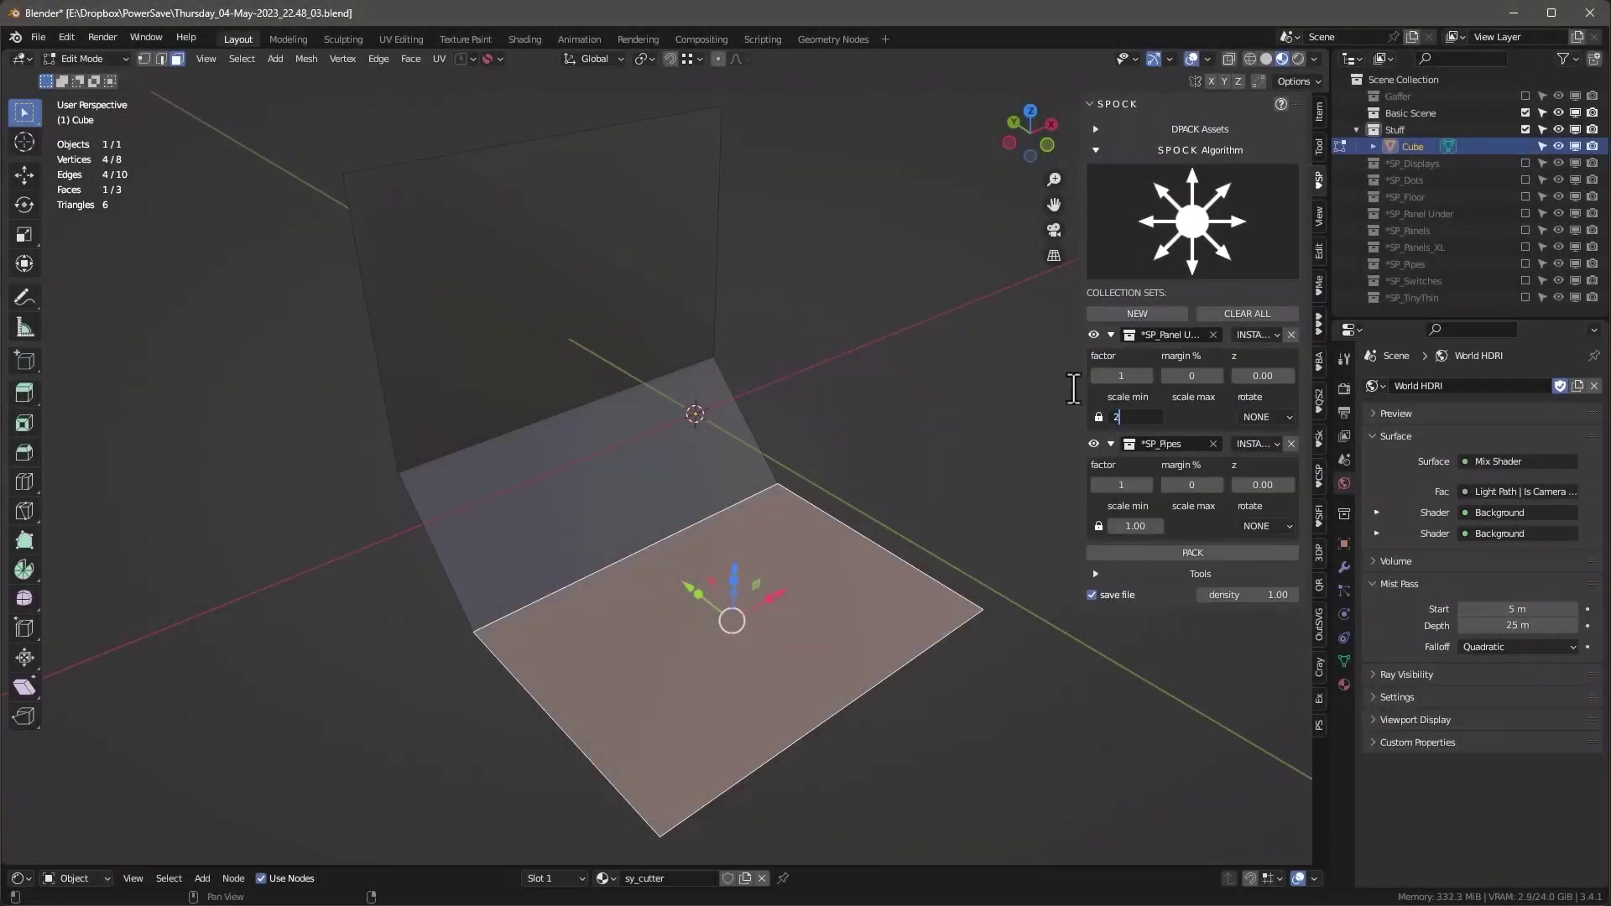
left_click(1196, 554)
left_click(1198, 554)
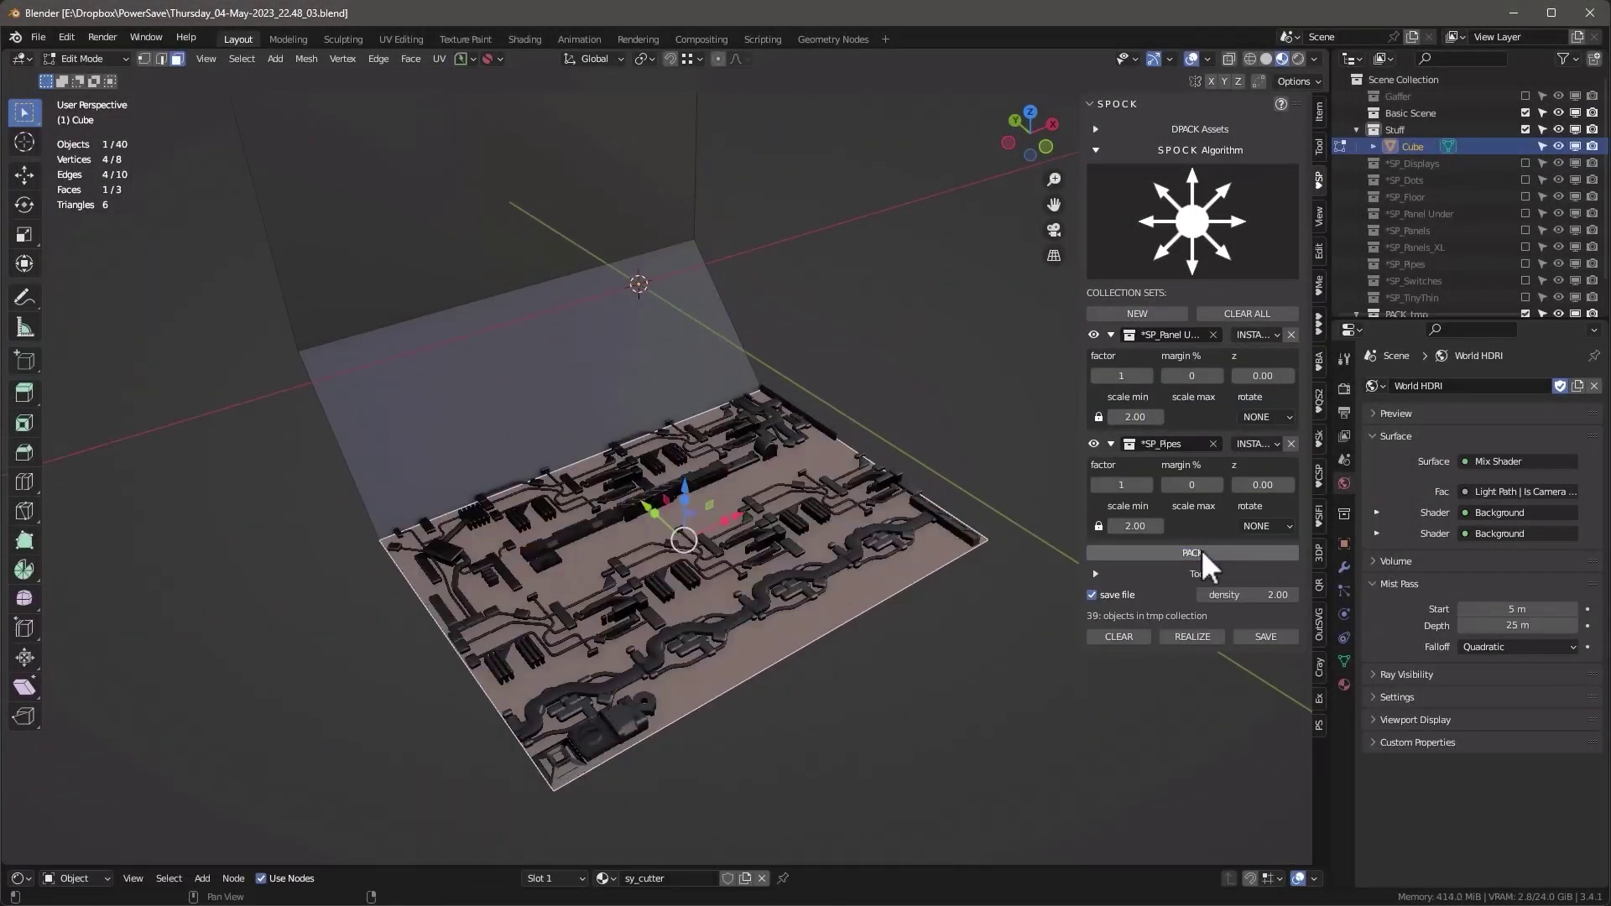
Allow 0 and 90 degree rotations and repack the wall and floor
left_click(1282, 473)
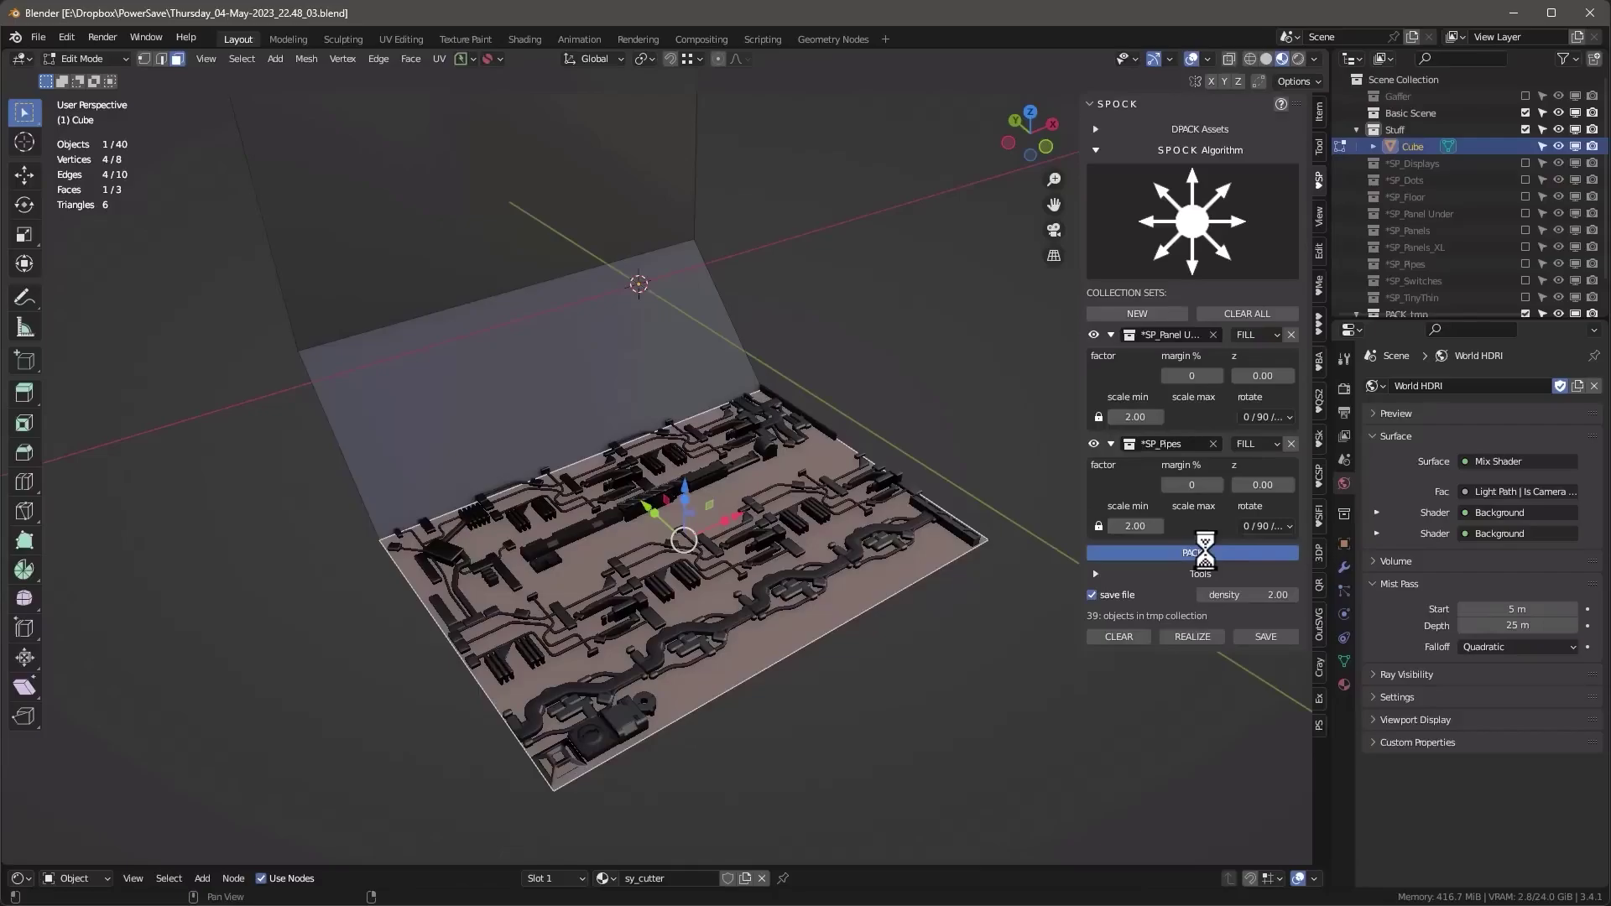
left_click(1201, 550)
middle_click_drag(965, 571, 797, 591)
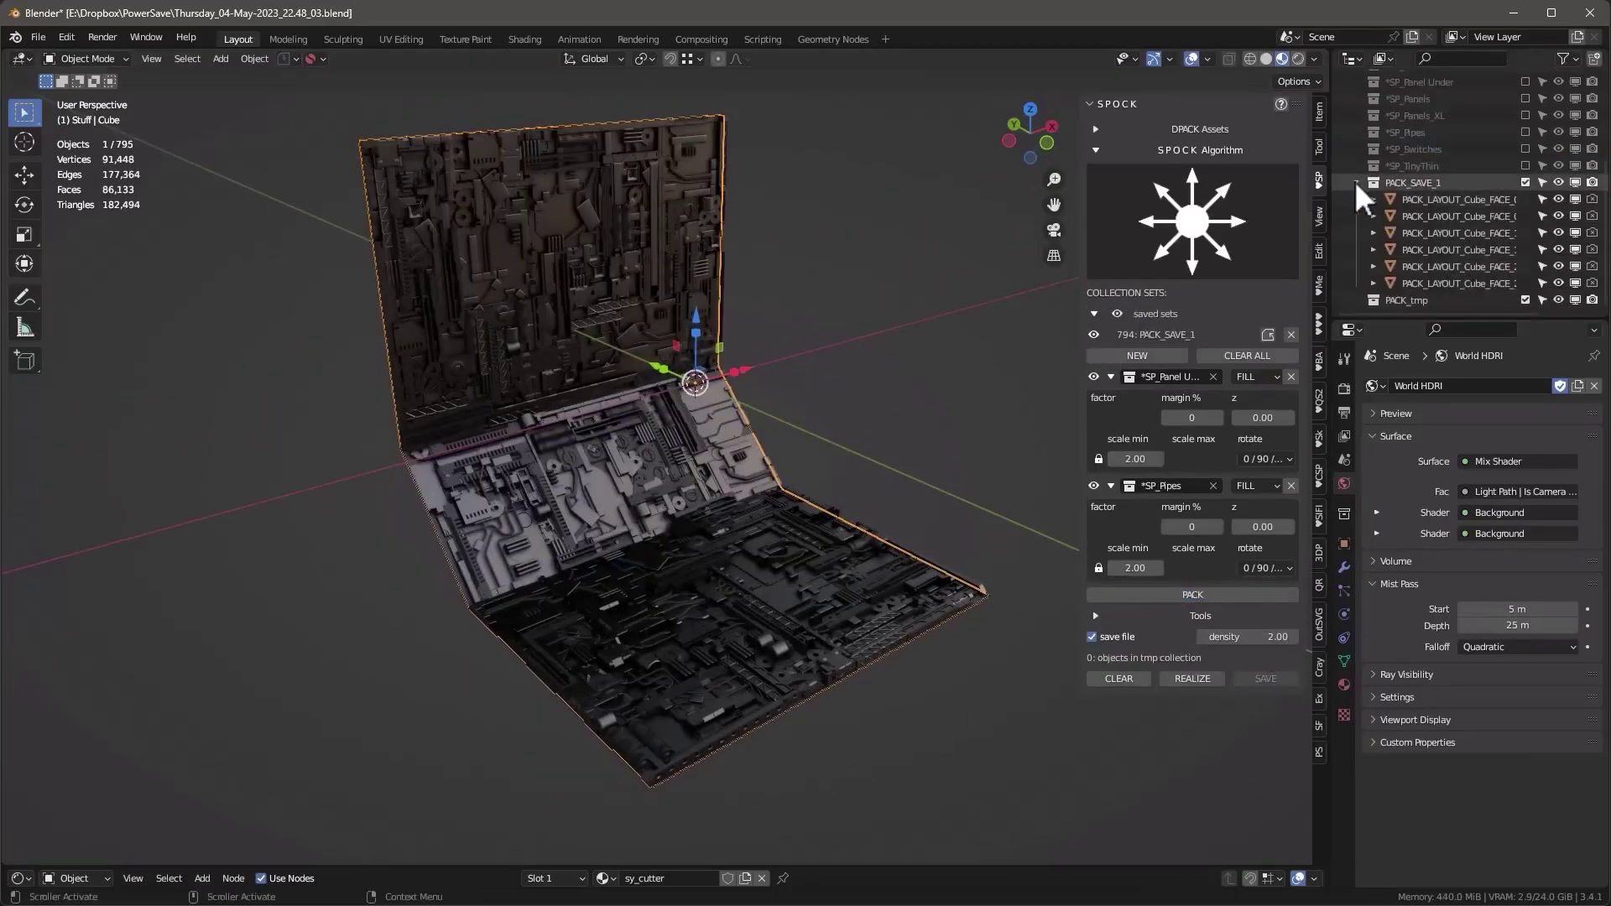
Pack the *SP_Dots collection across the planes with a 10% margin
left_click(1171, 377)
left_click(1129, 508)
double_click(1191, 417)
type("10")
key("Return")
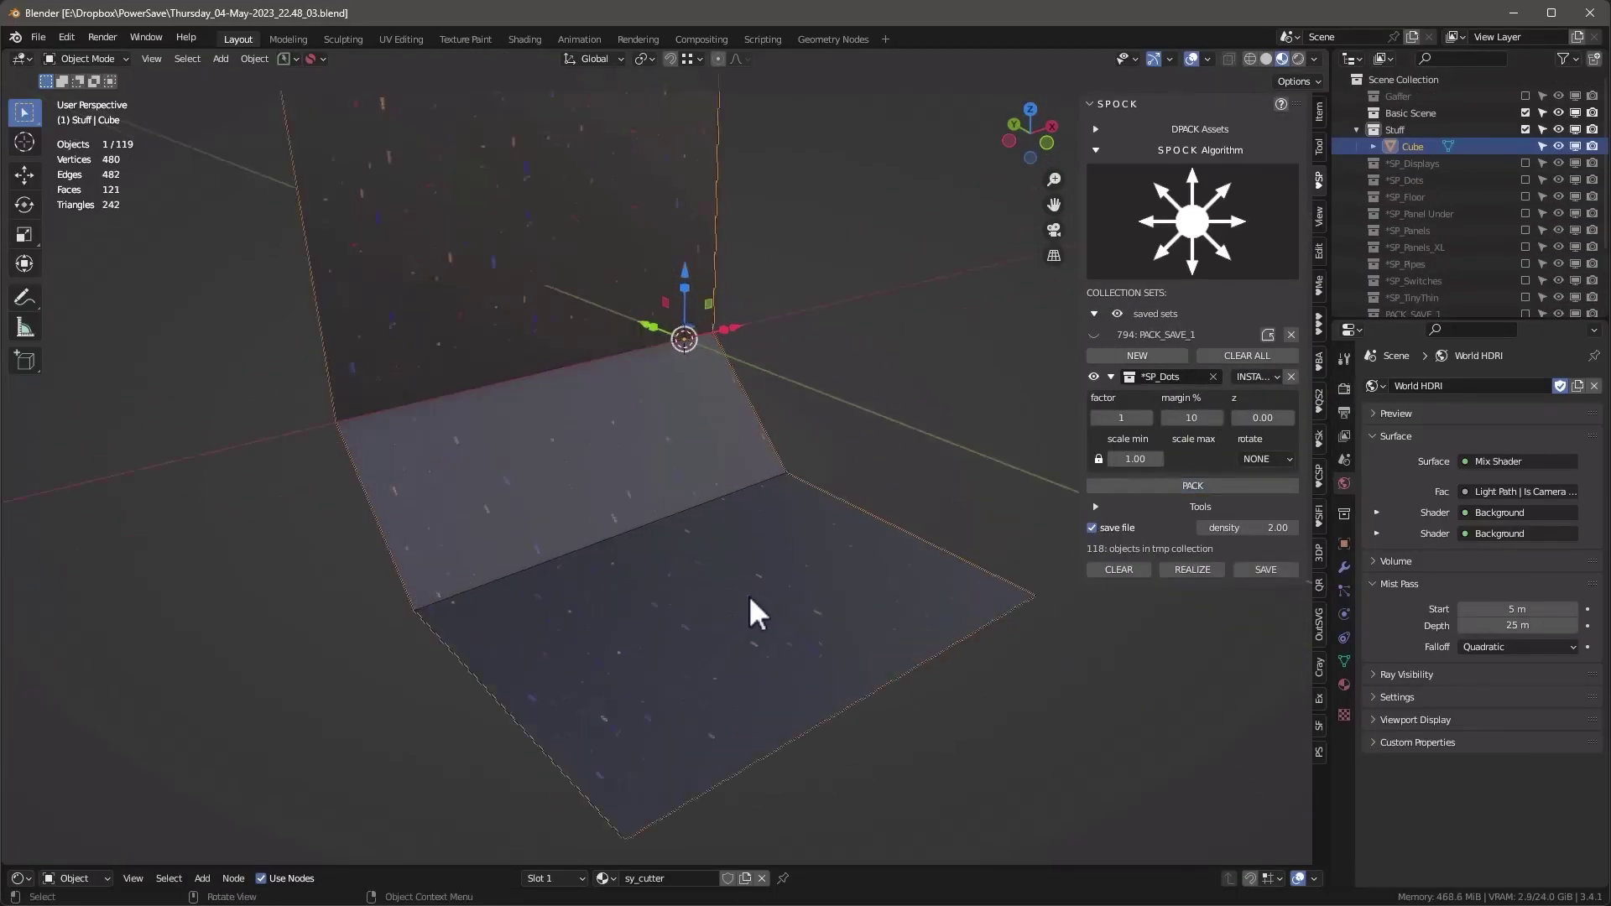
key("z")
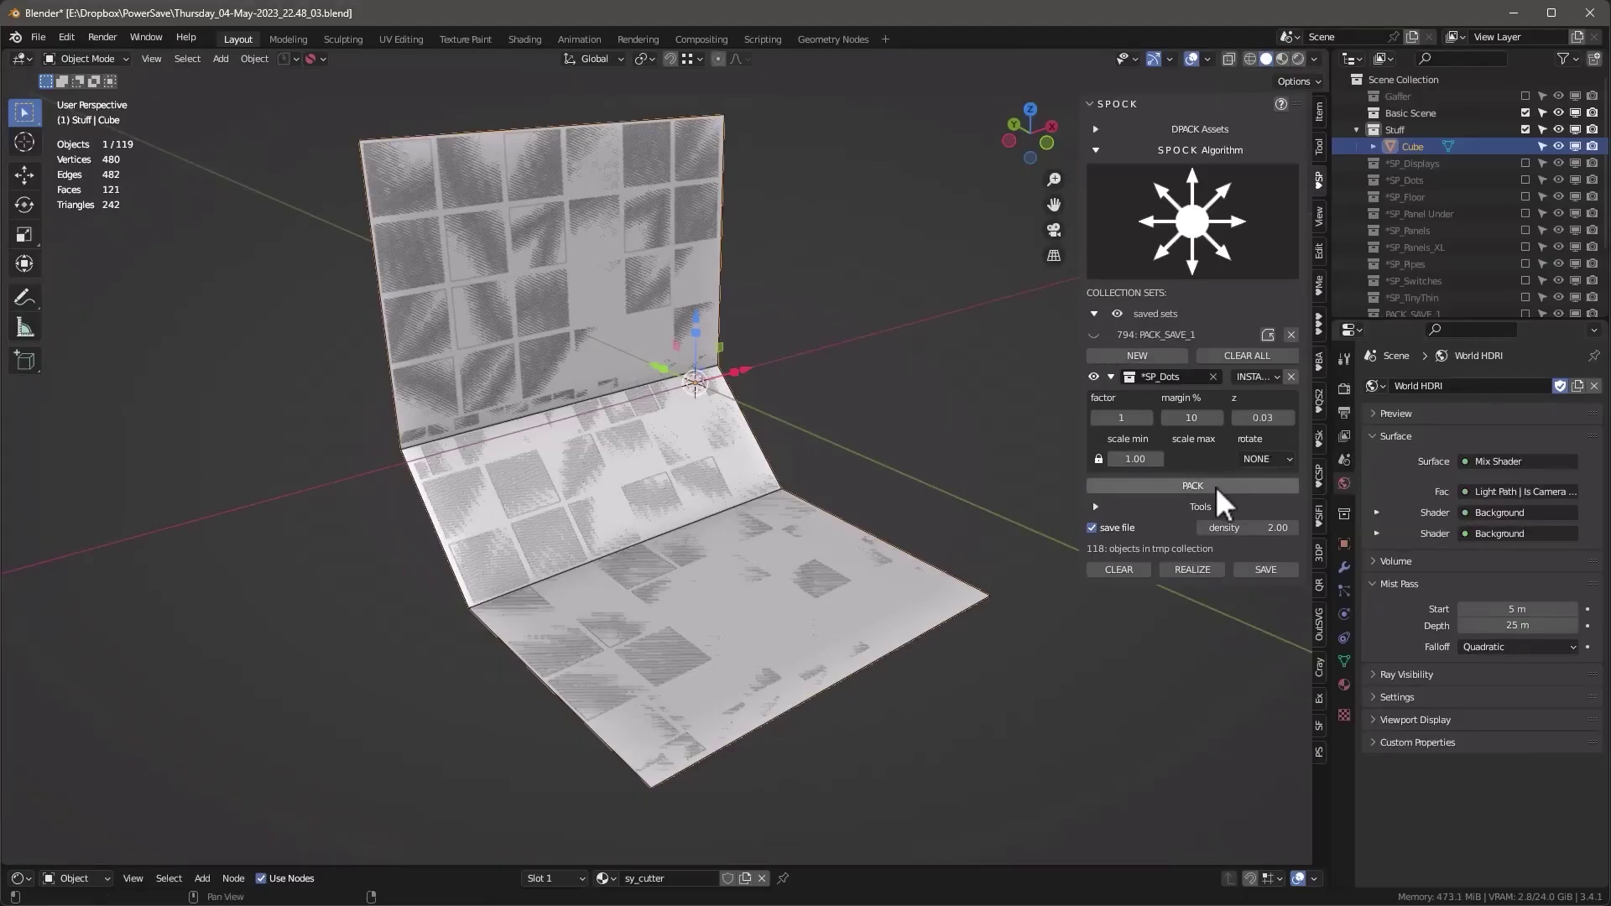
left_click(1215, 486)
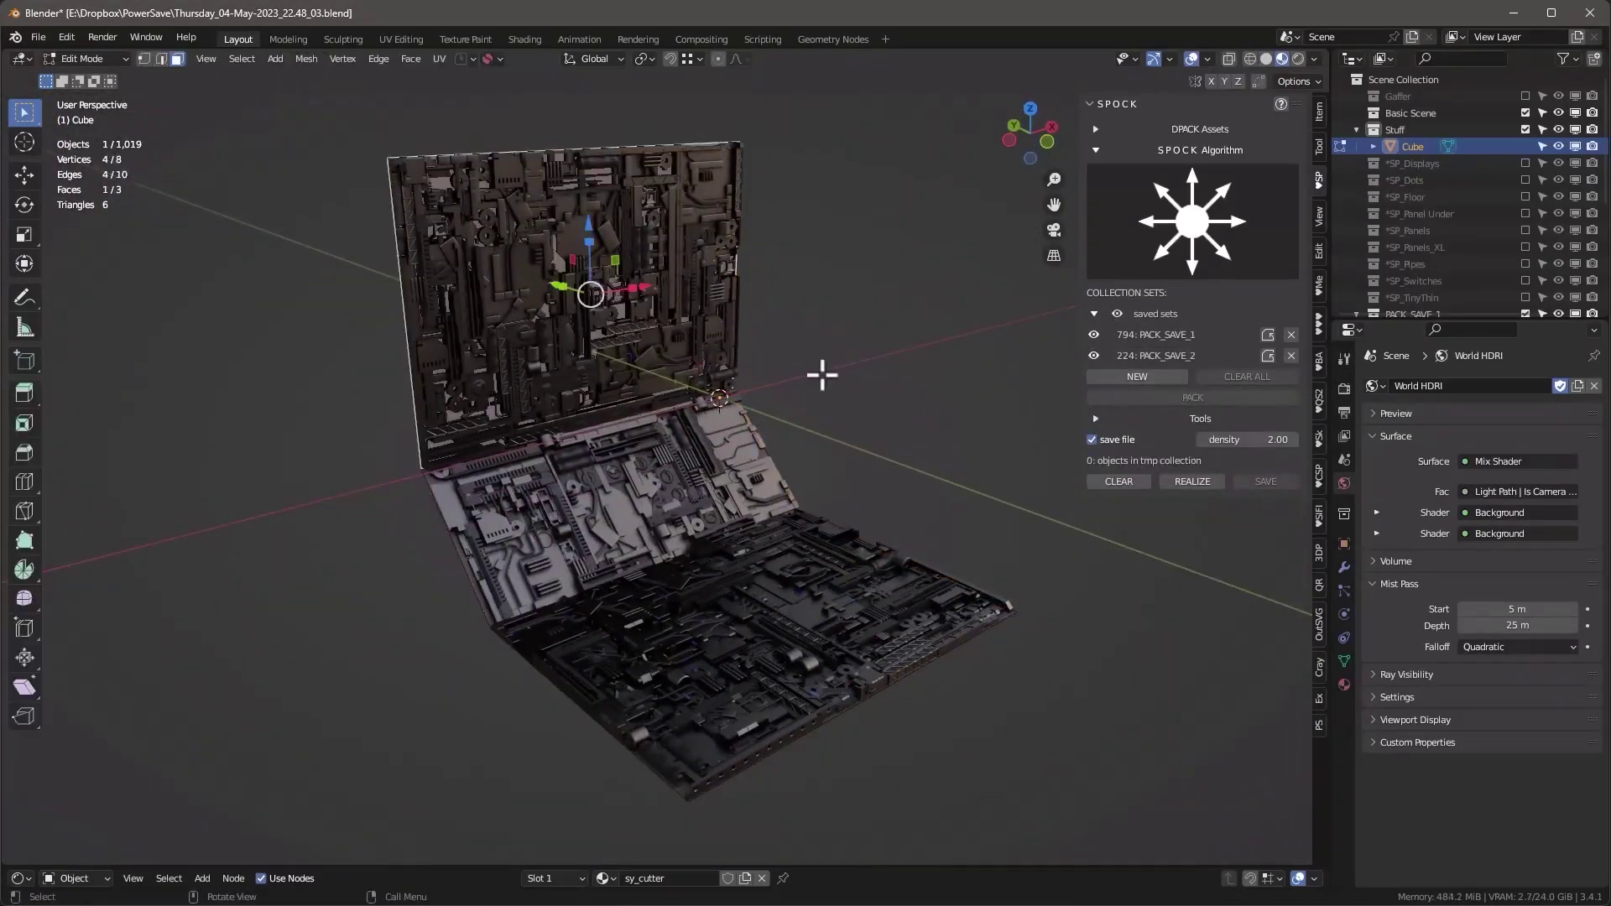
Assign *SP_Switches to a set, lower density to 0.50, and repack the wall displays
left_click(1171, 507)
left_click(1175, 646)
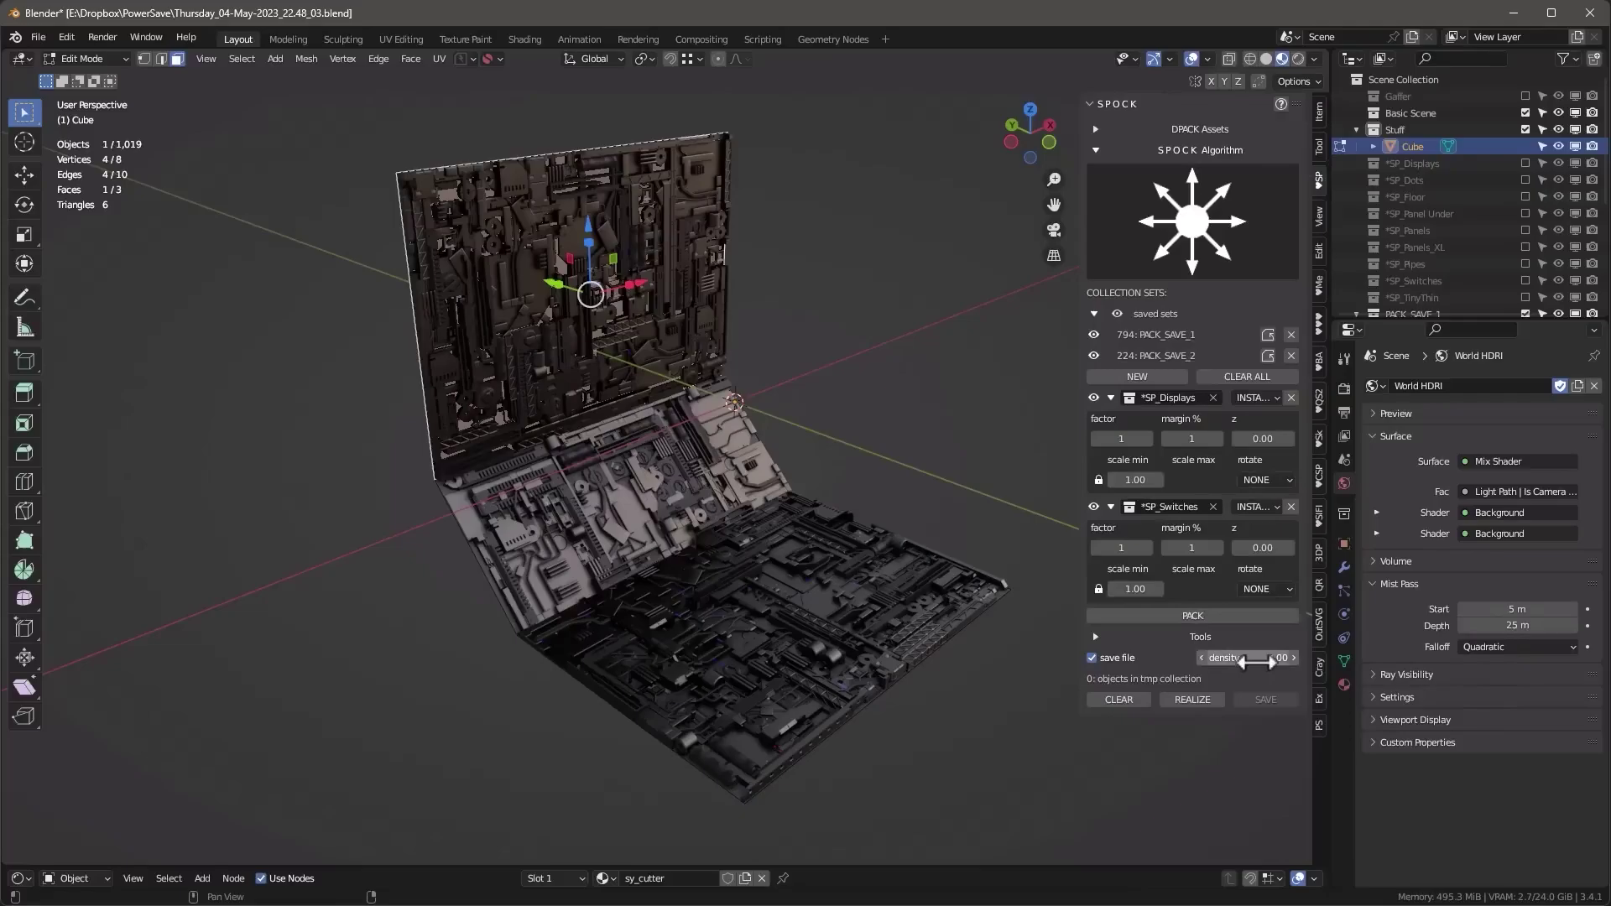
left_click_drag(1256, 662, 1269, 662)
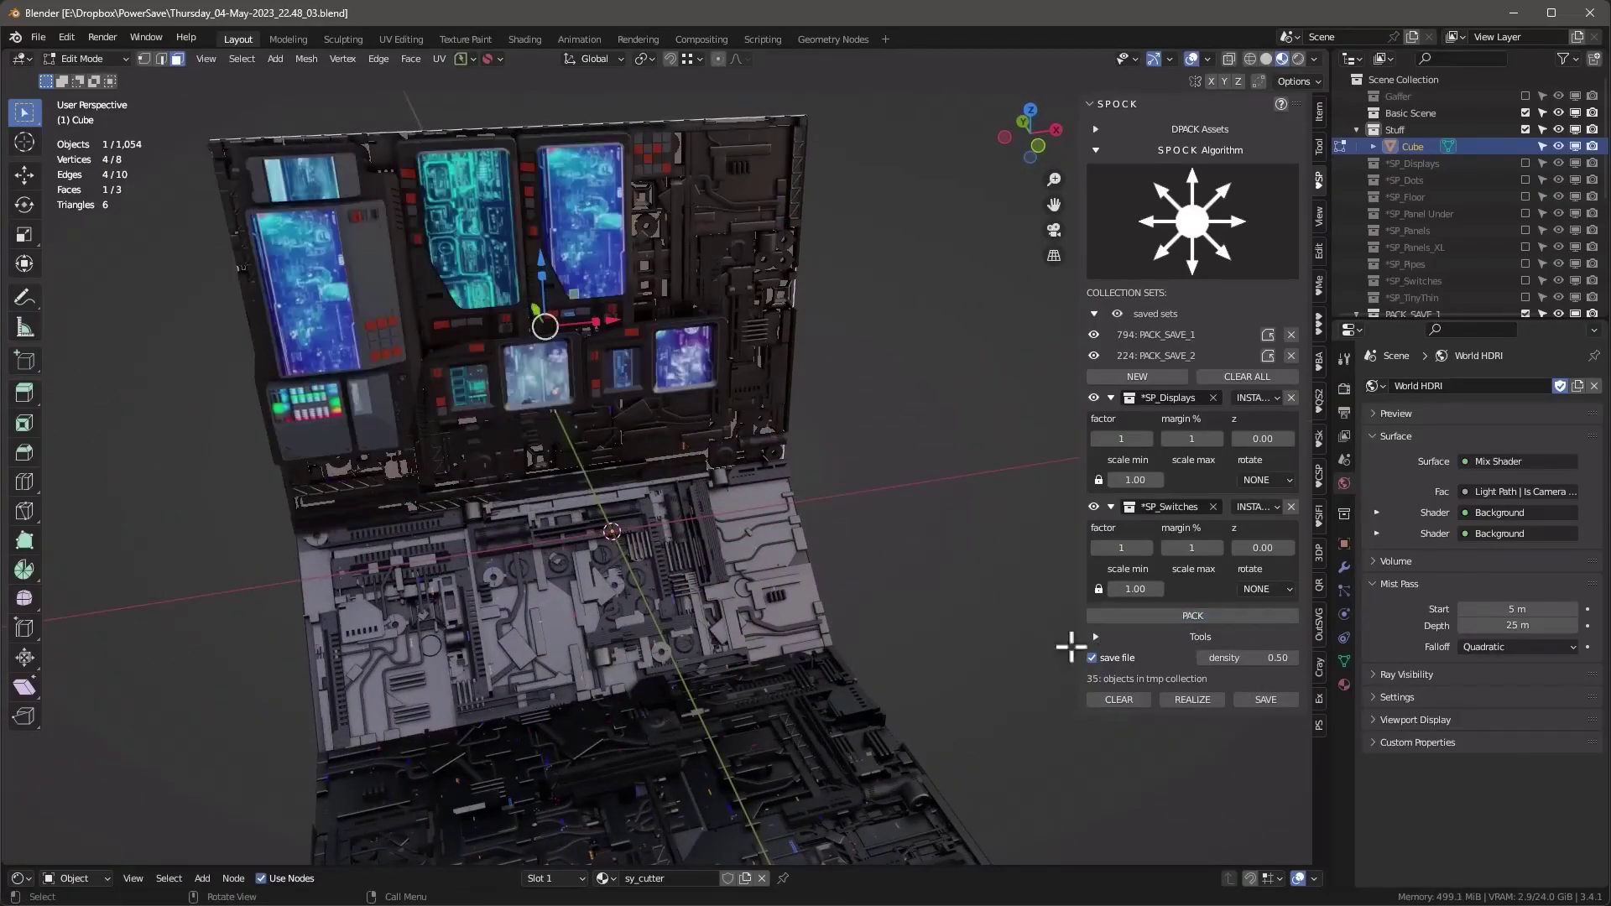
middle_click_drag(1071, 646, 1049, 604)
left_click(1264, 480)
left_click(1107, 615)
Add another collection set, repack the floor panels, and switch to the Corner Sorted algorithm
left_click(1138, 378)
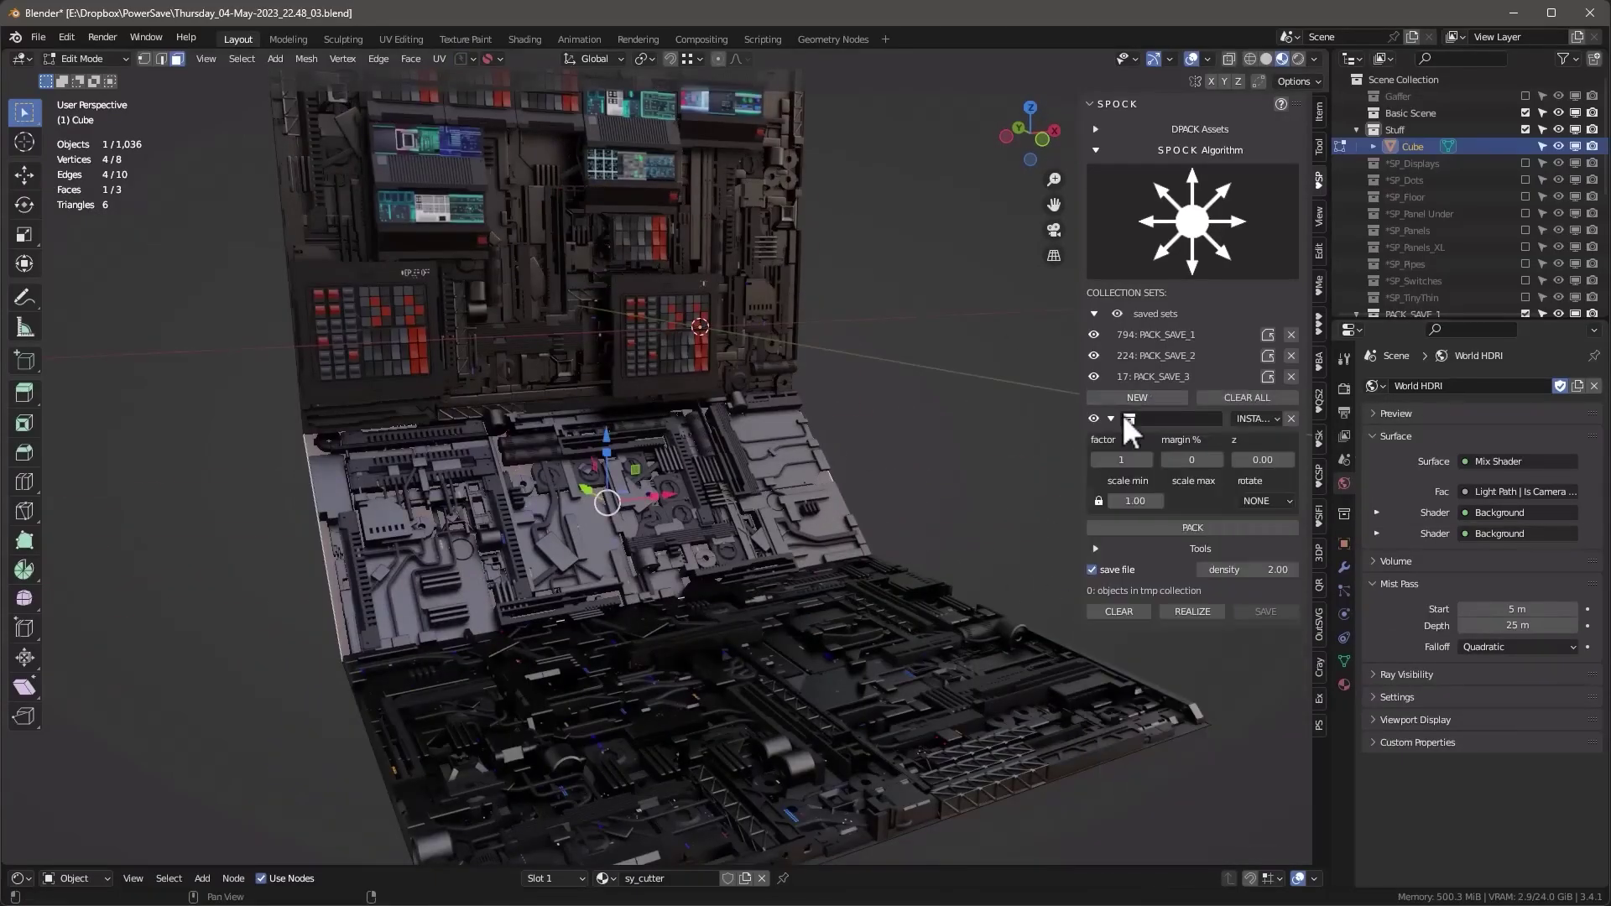
left_click(1239, 529)
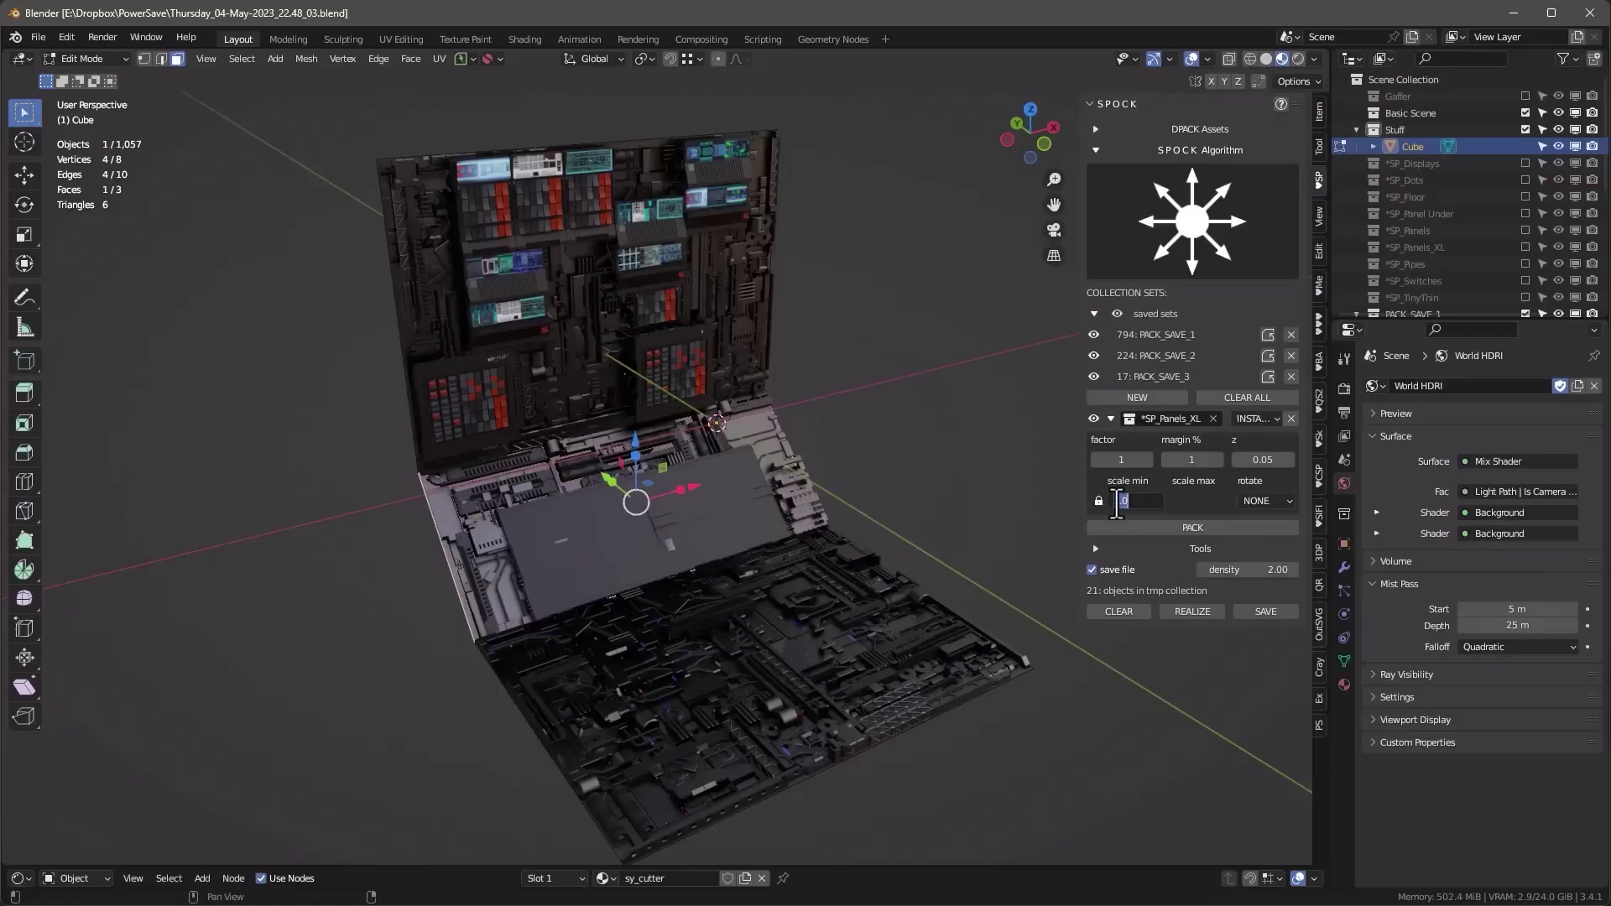
left_click(1192, 221)
left_click(1159, 351)
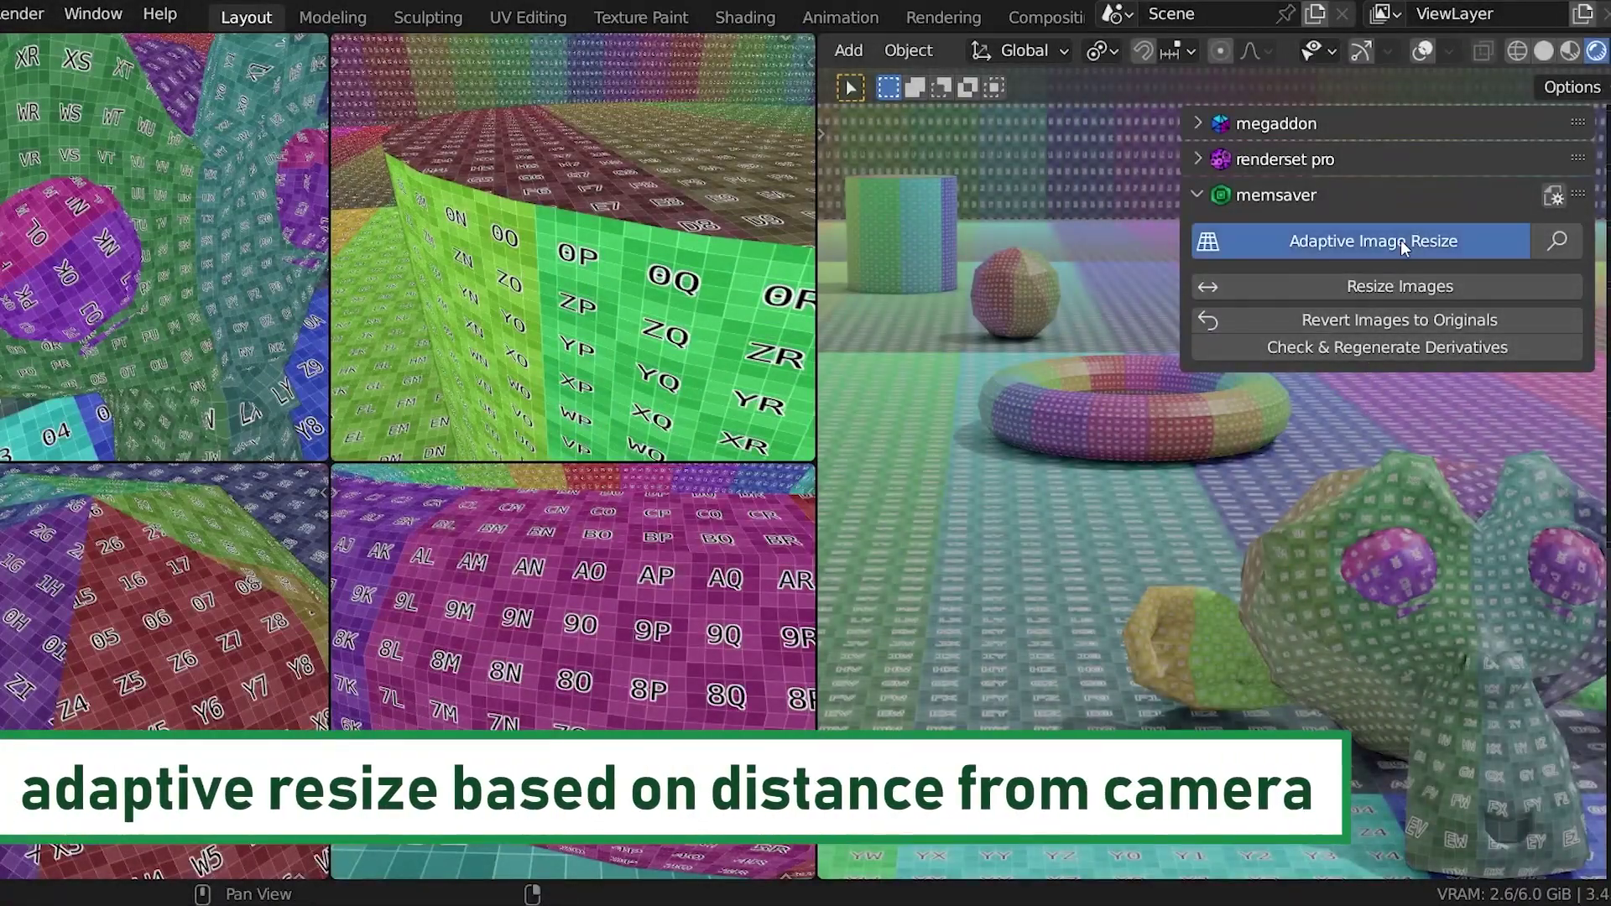
Adaptively resize scene object textures at quality factor 2 with a 4096 maximum, then open Resize Images
left_click(1402, 240)
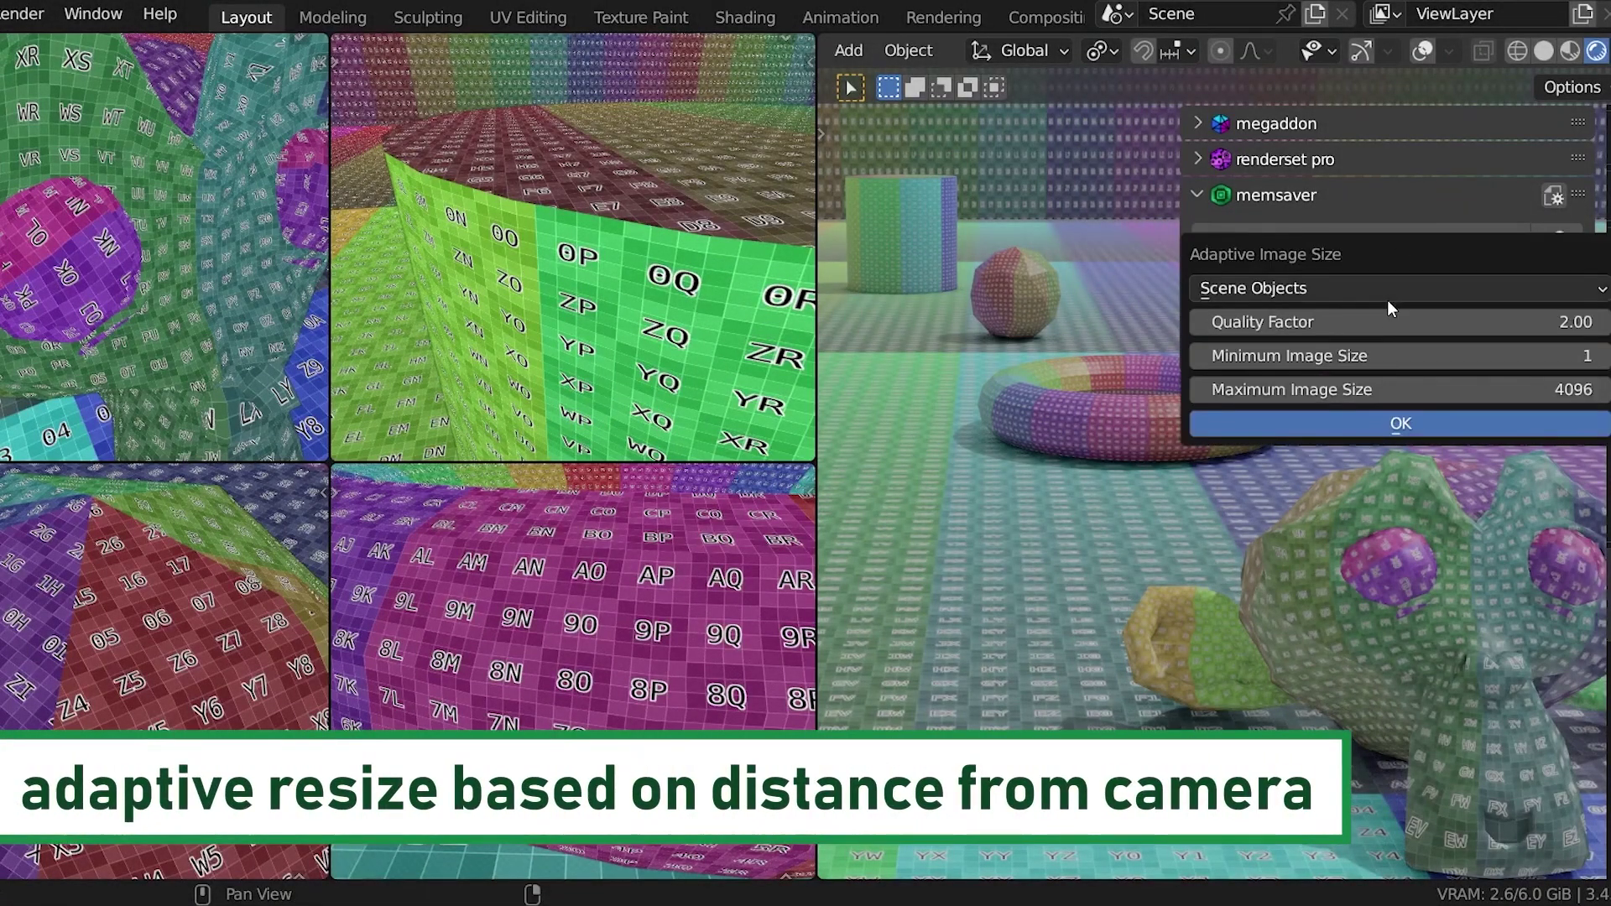
left_click(1367, 423)
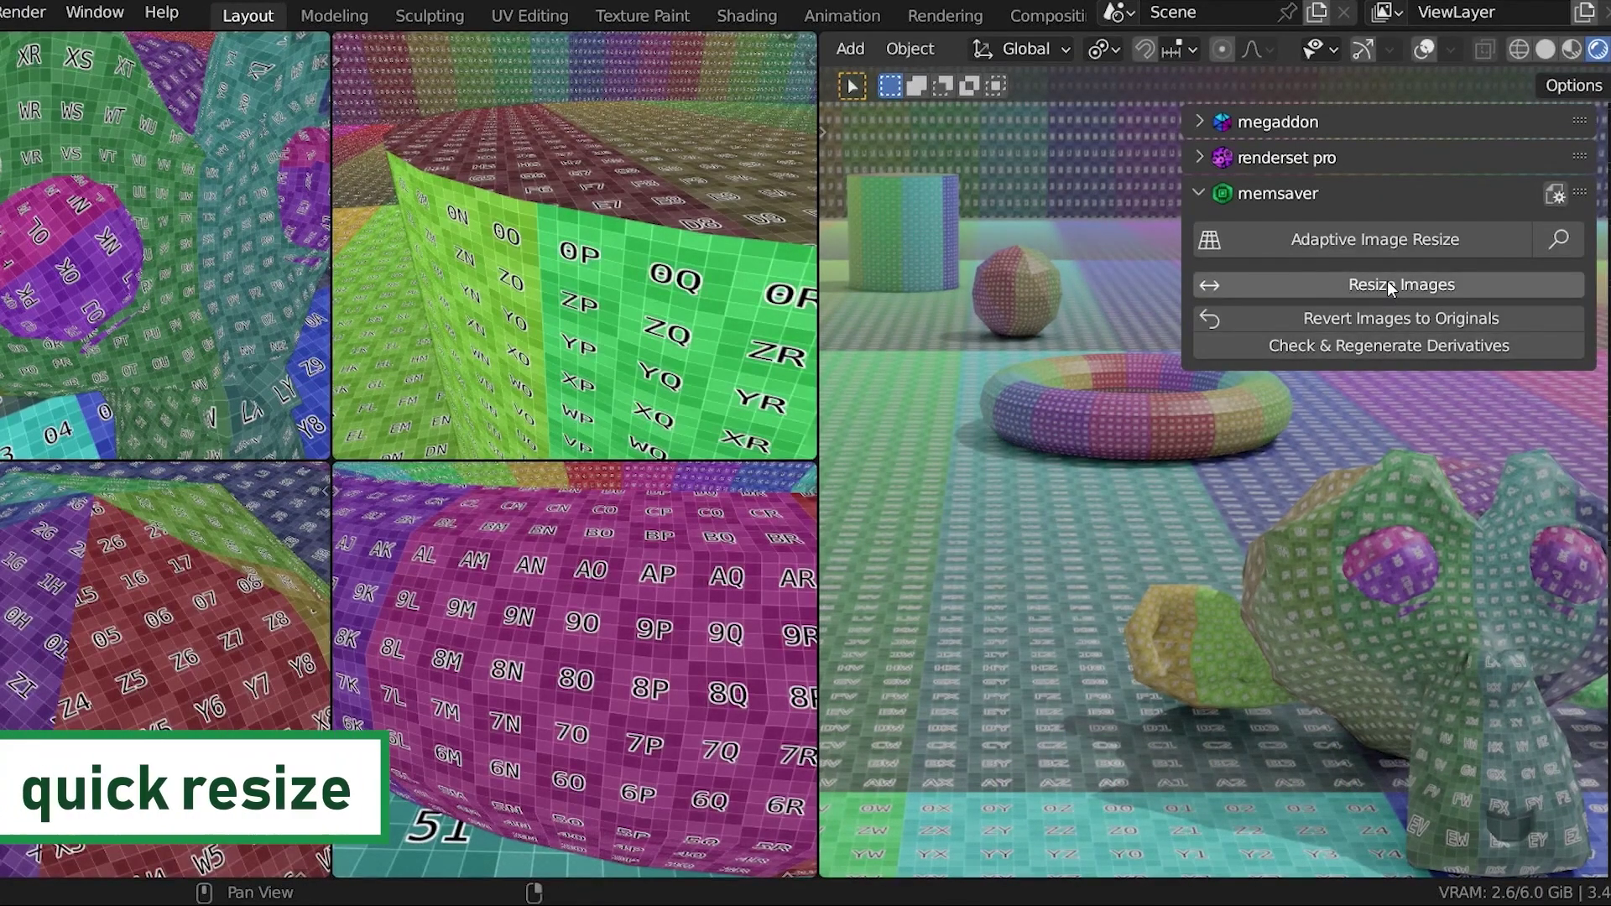
left_click(1386, 285)
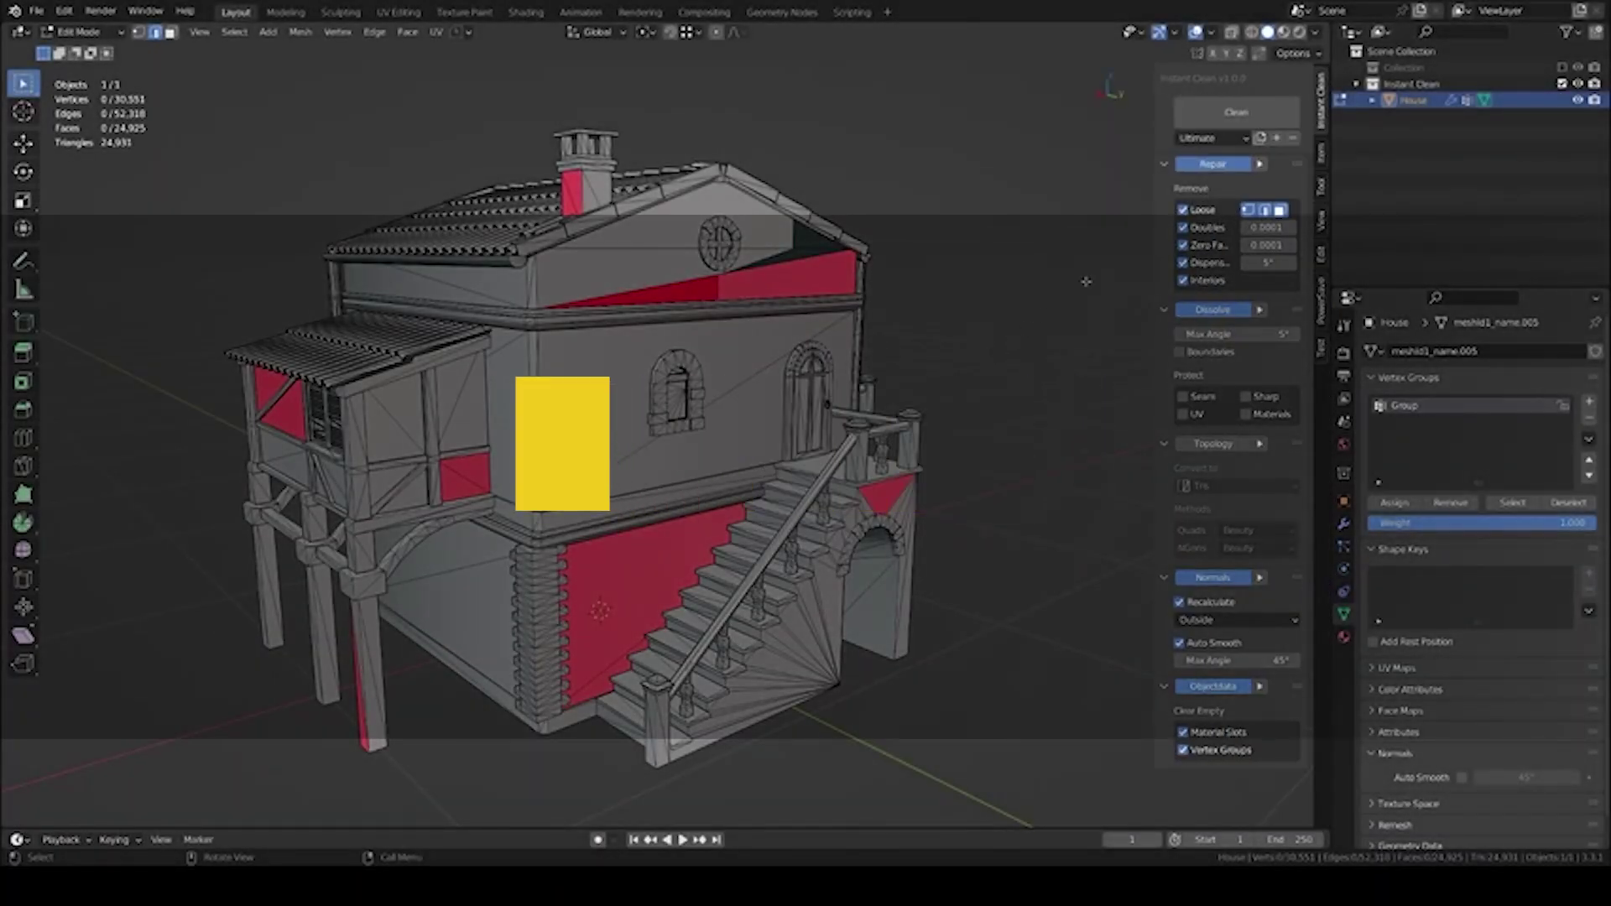
Run Instant Clean on the house and expand its material settings
left_click(1232, 119)
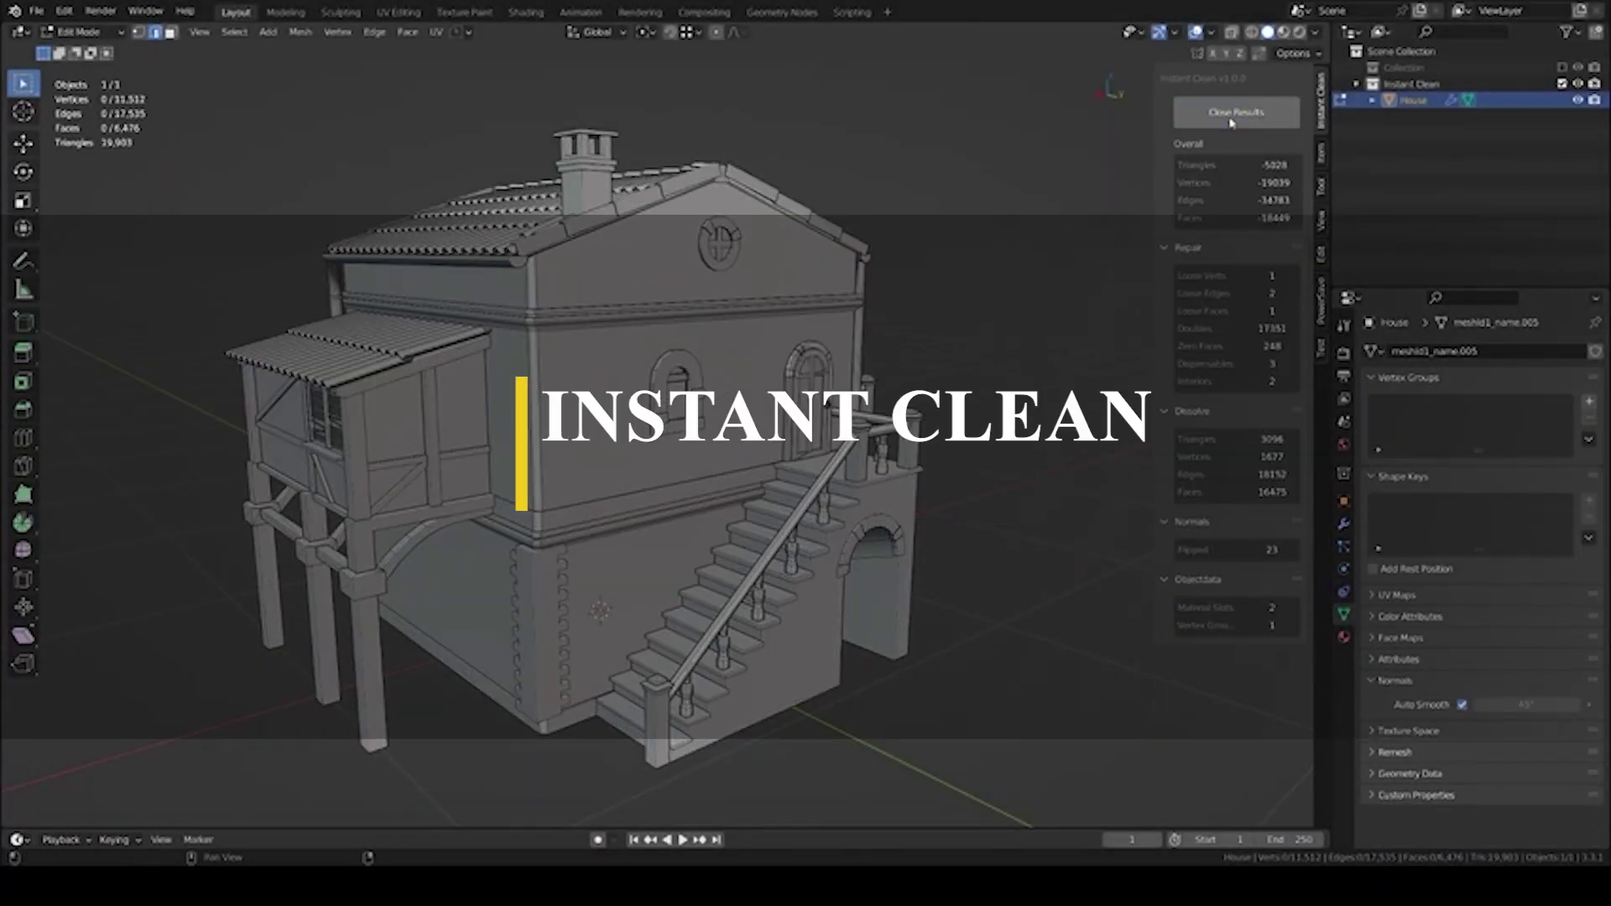
left_click(1344, 636)
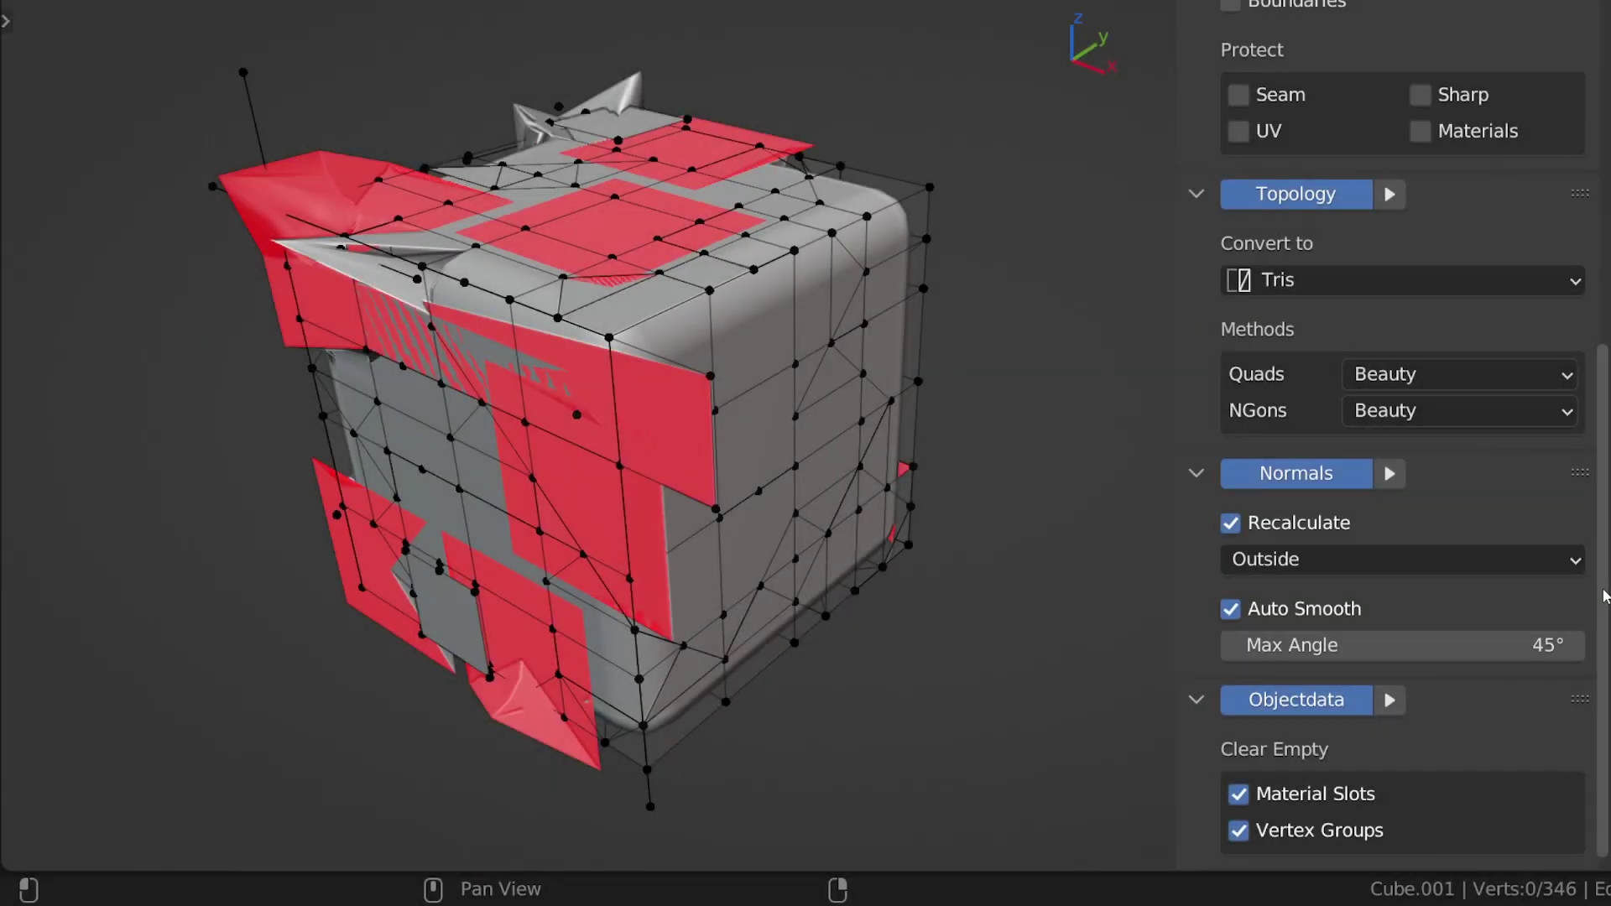
left_click_drag(1605, 596, 1596, 249)
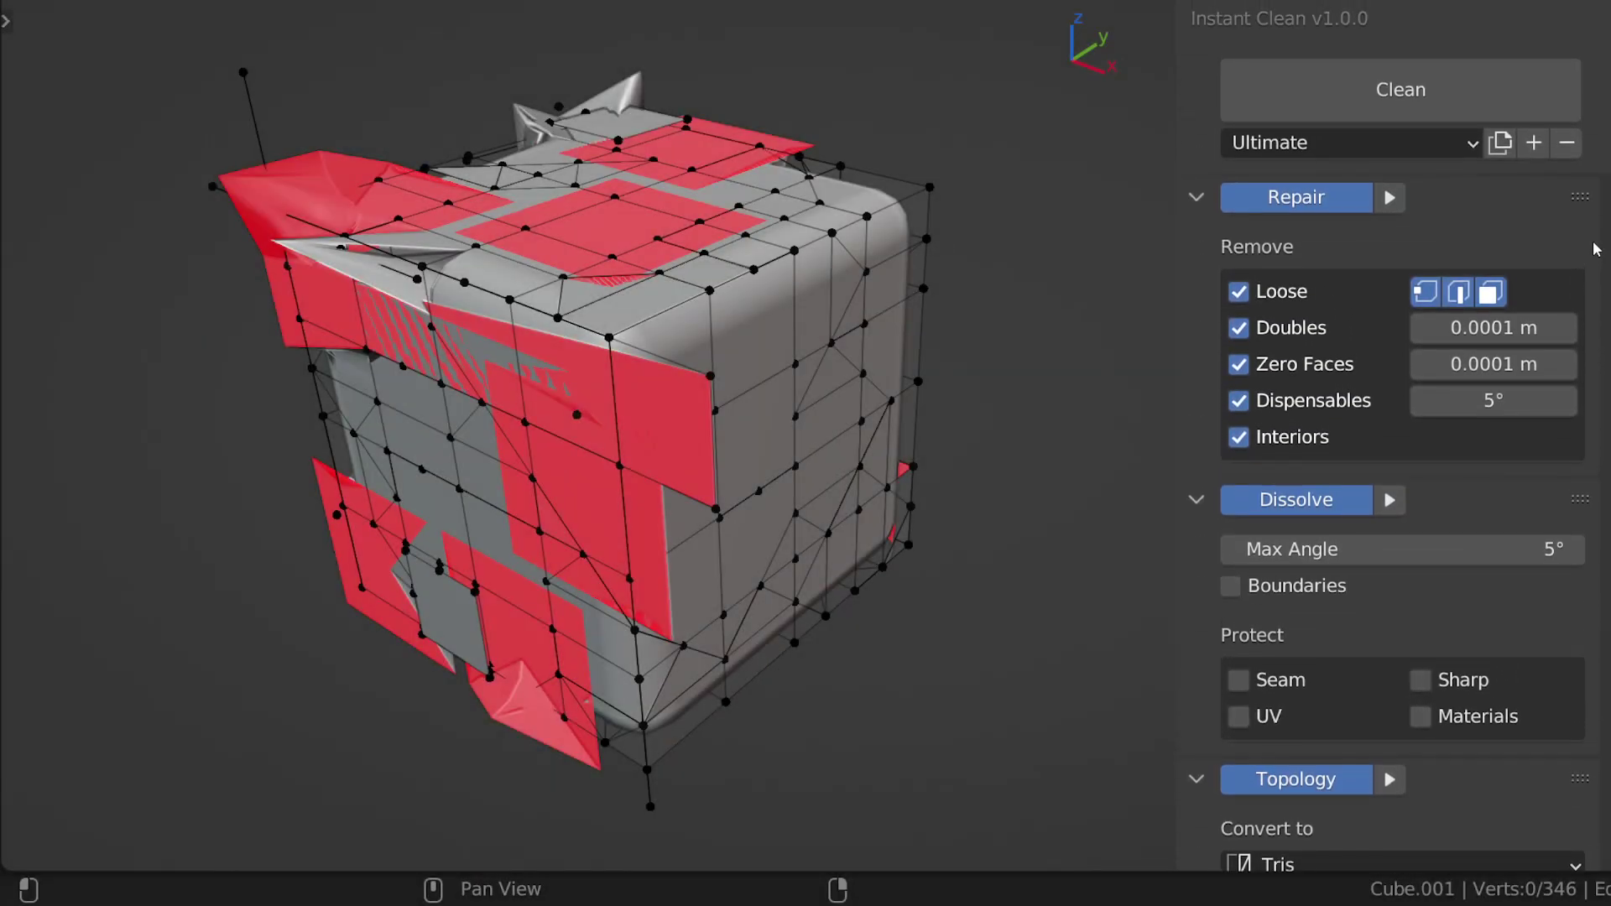
Clean the damaged cube, then set the house's topology conversion to Tris
left_click(1413, 99)
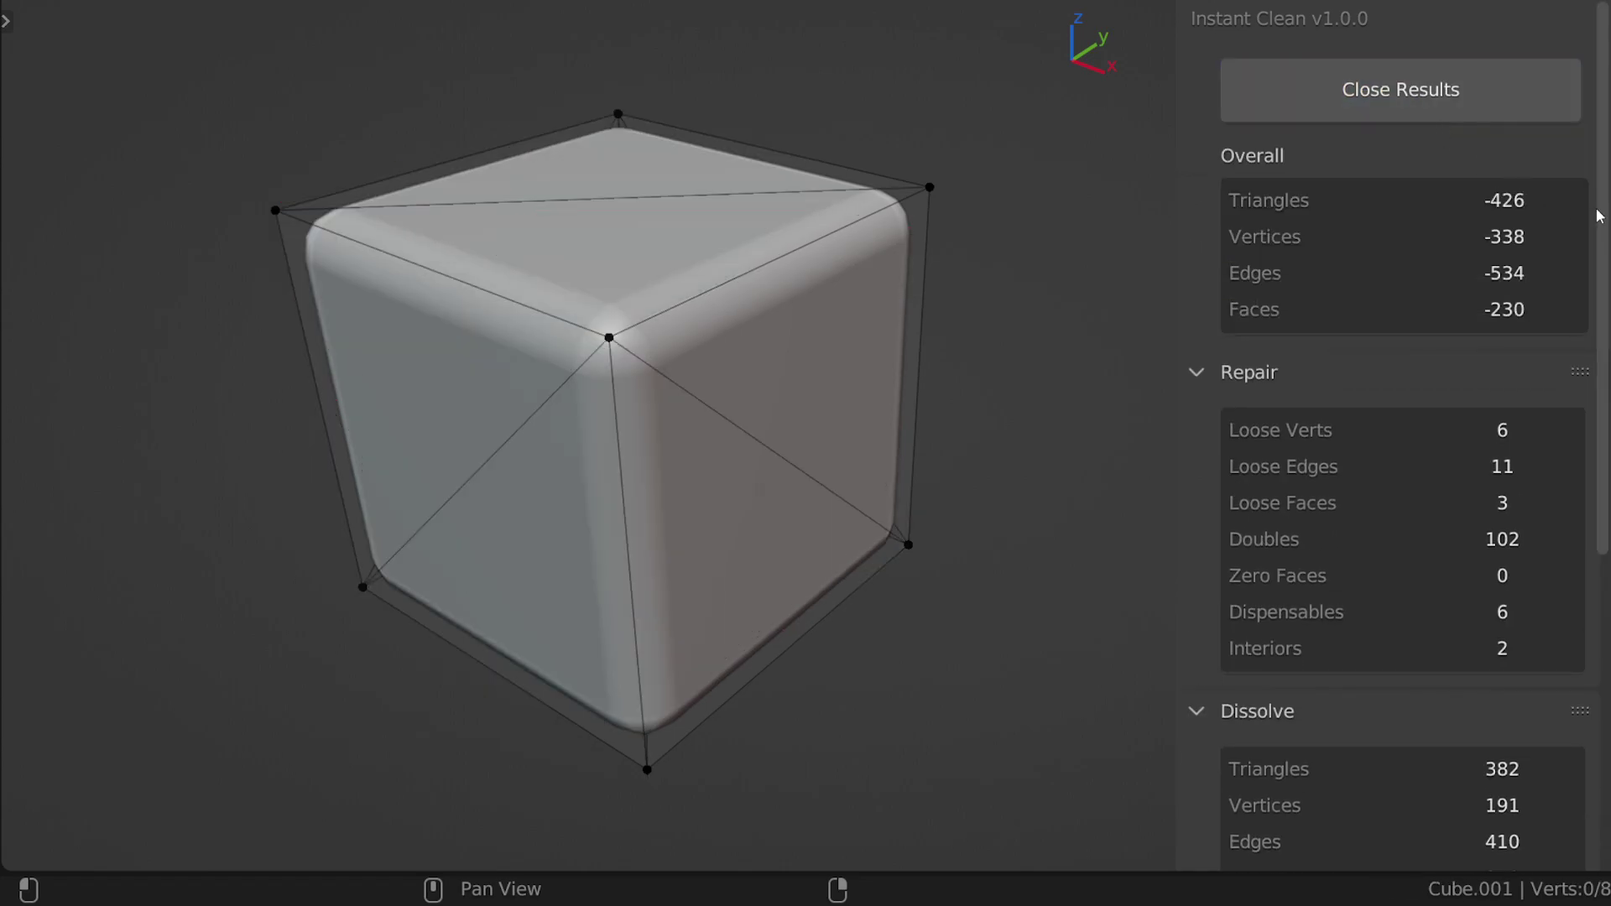
left_click_drag(1605, 218, 1597, 509)
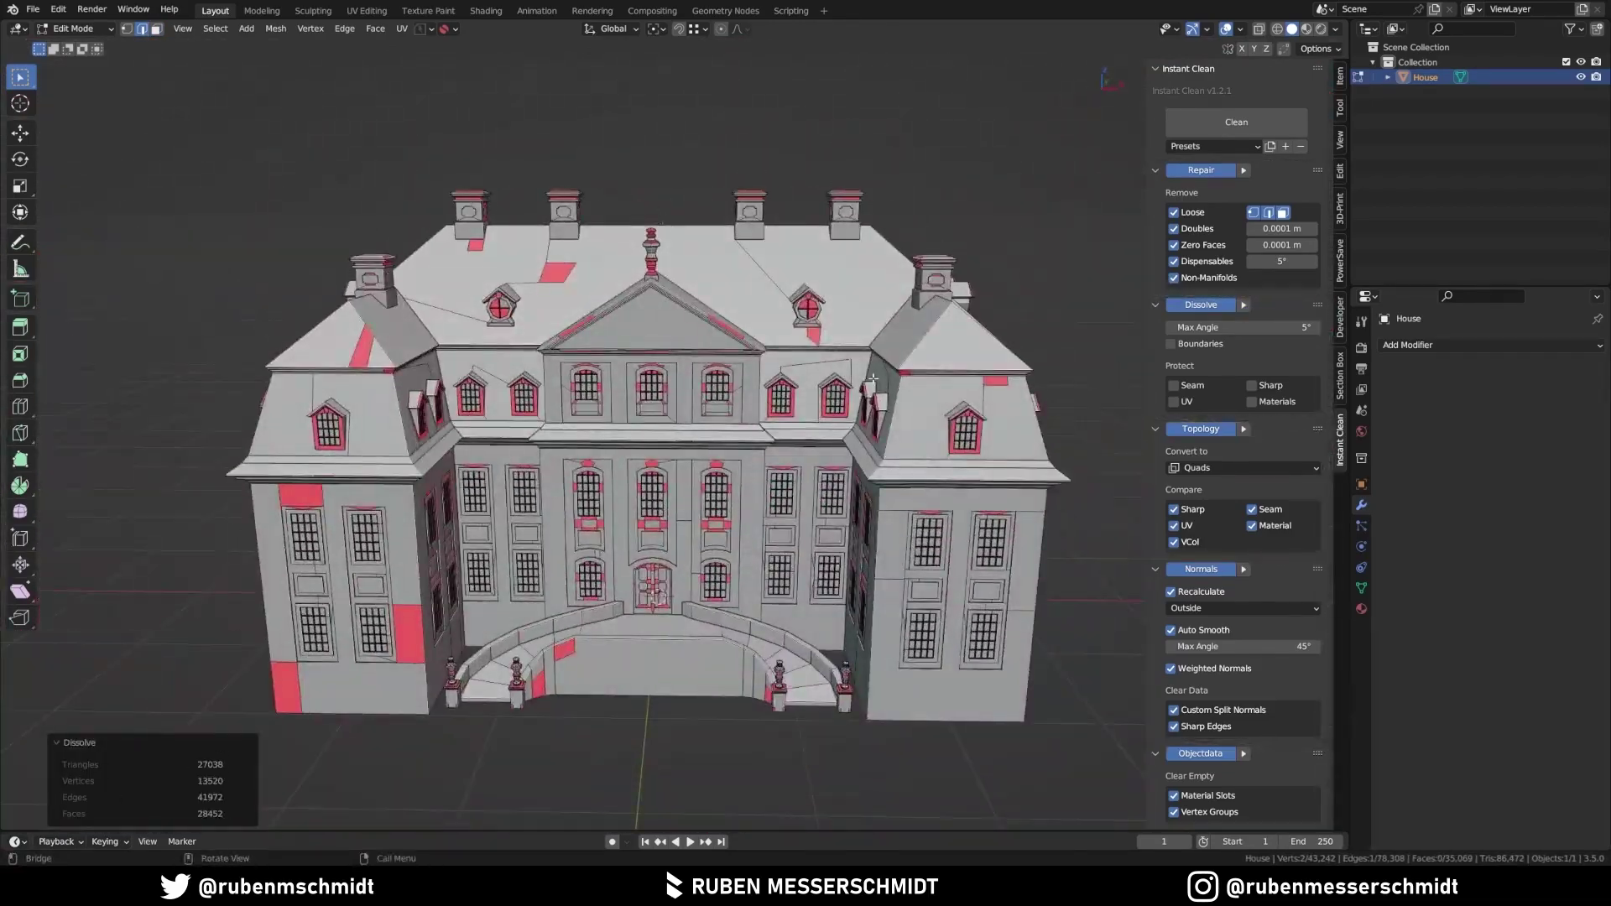
left_click(1204, 485)
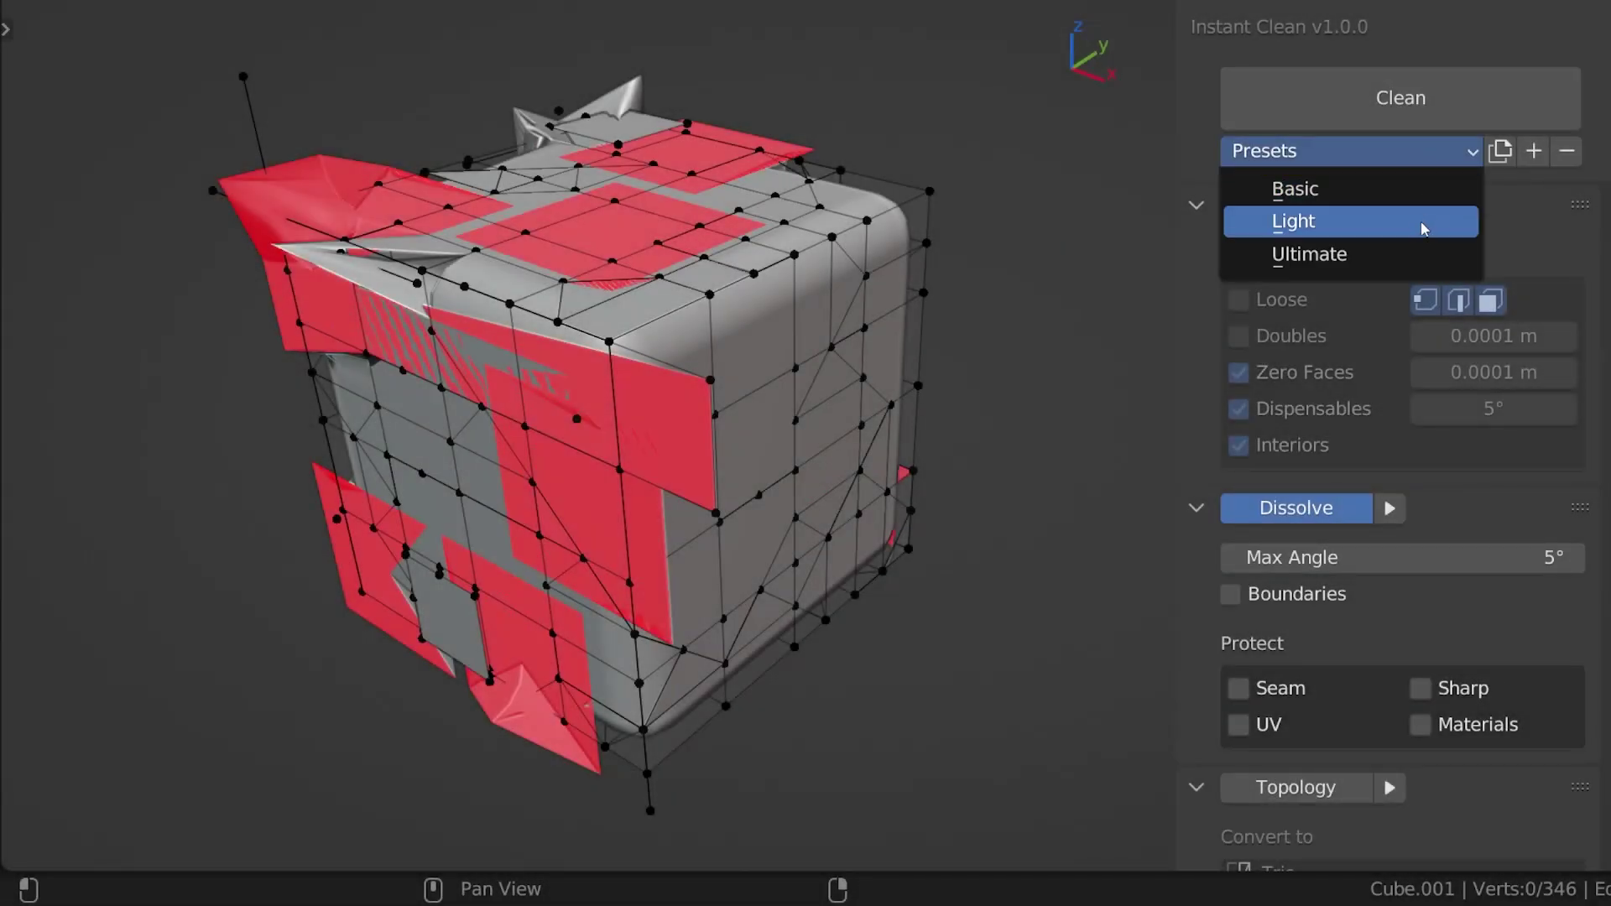
Load the Ultimate preset and save it as a new preset named 'Ultimate Quad'
left_click(1424, 254)
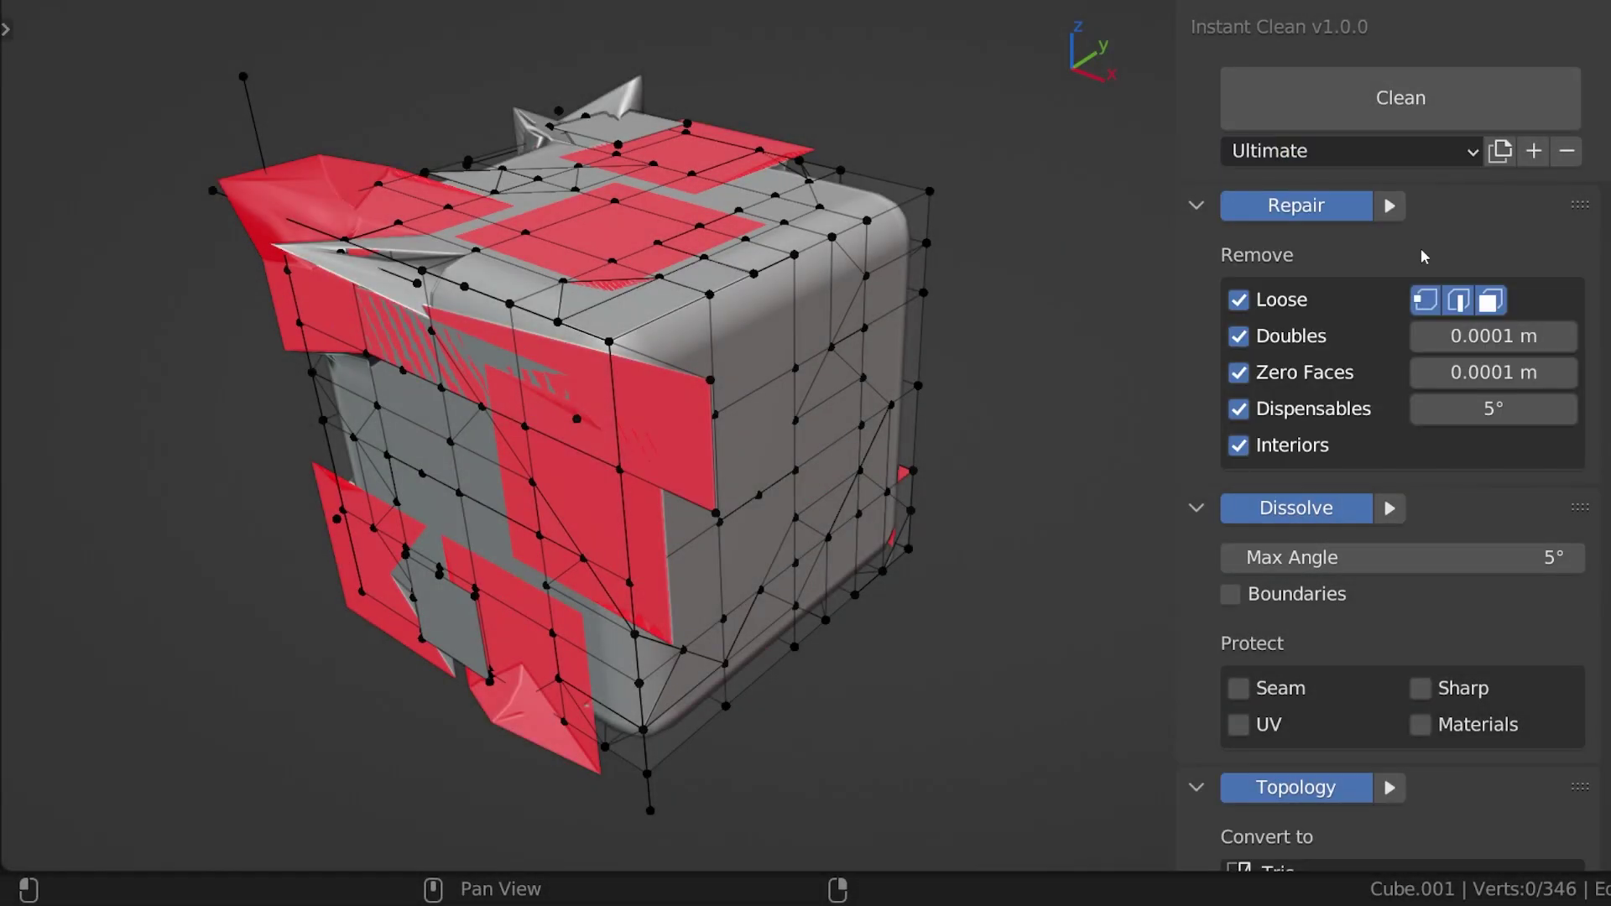
scroll(1385, 588, "down", 5)
scroll(1461, 420, "up", 5)
left_click(1535, 153)
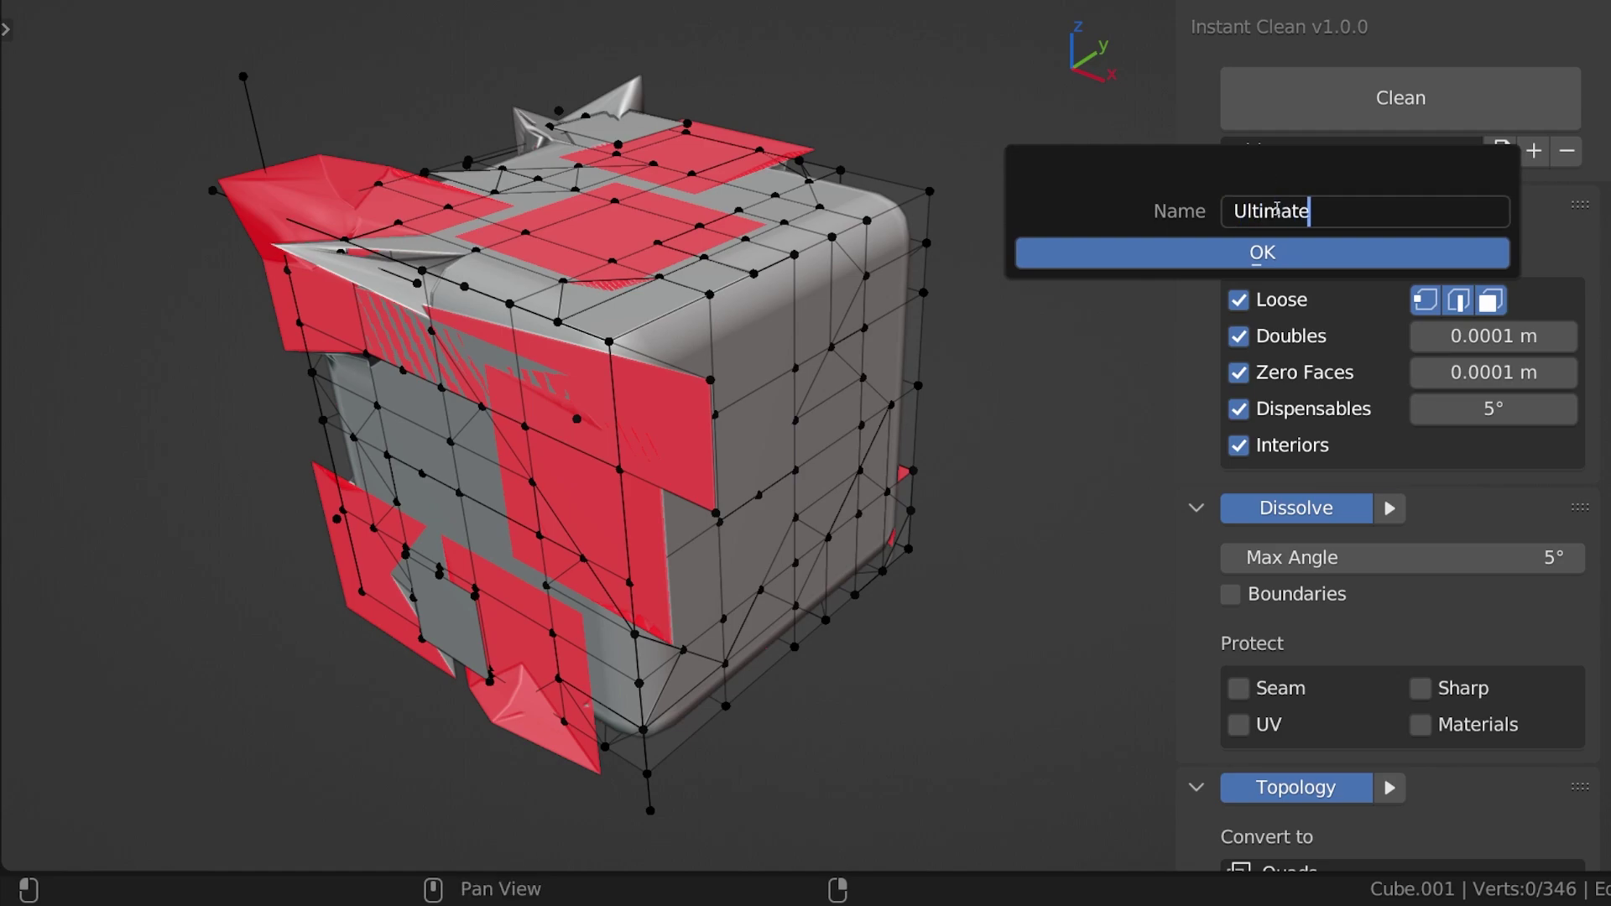
type("Ultimate Quad")
key("Return")
Choose the Ultimate Quads preset and clean the cube with it
left_click(1473, 150)
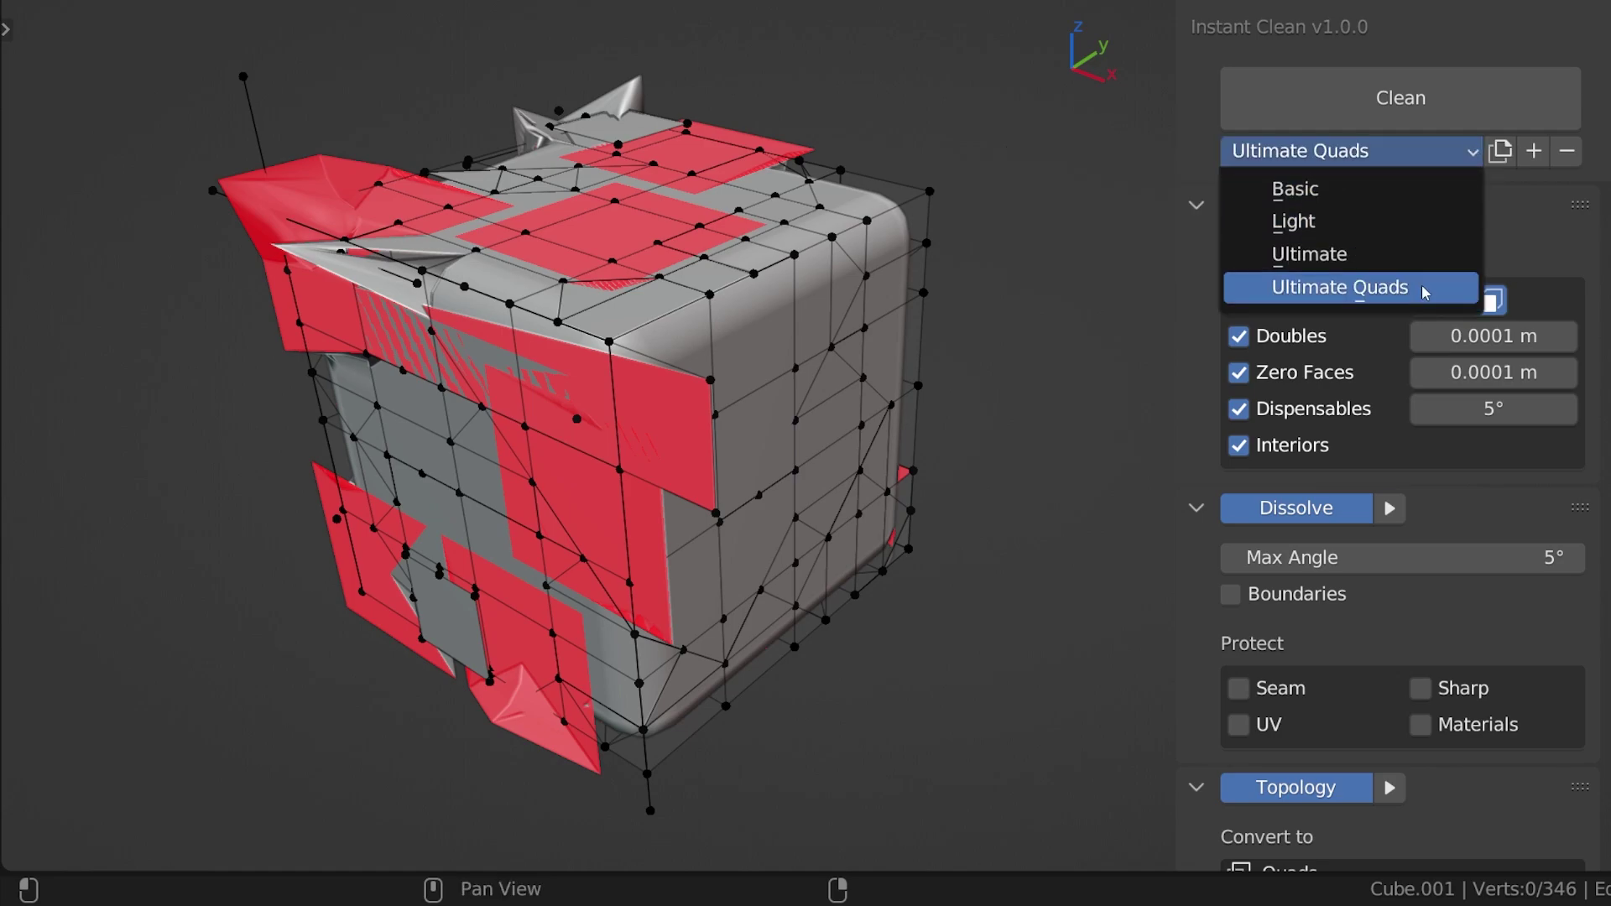
left_click(1424, 288)
left_click(1410, 97)
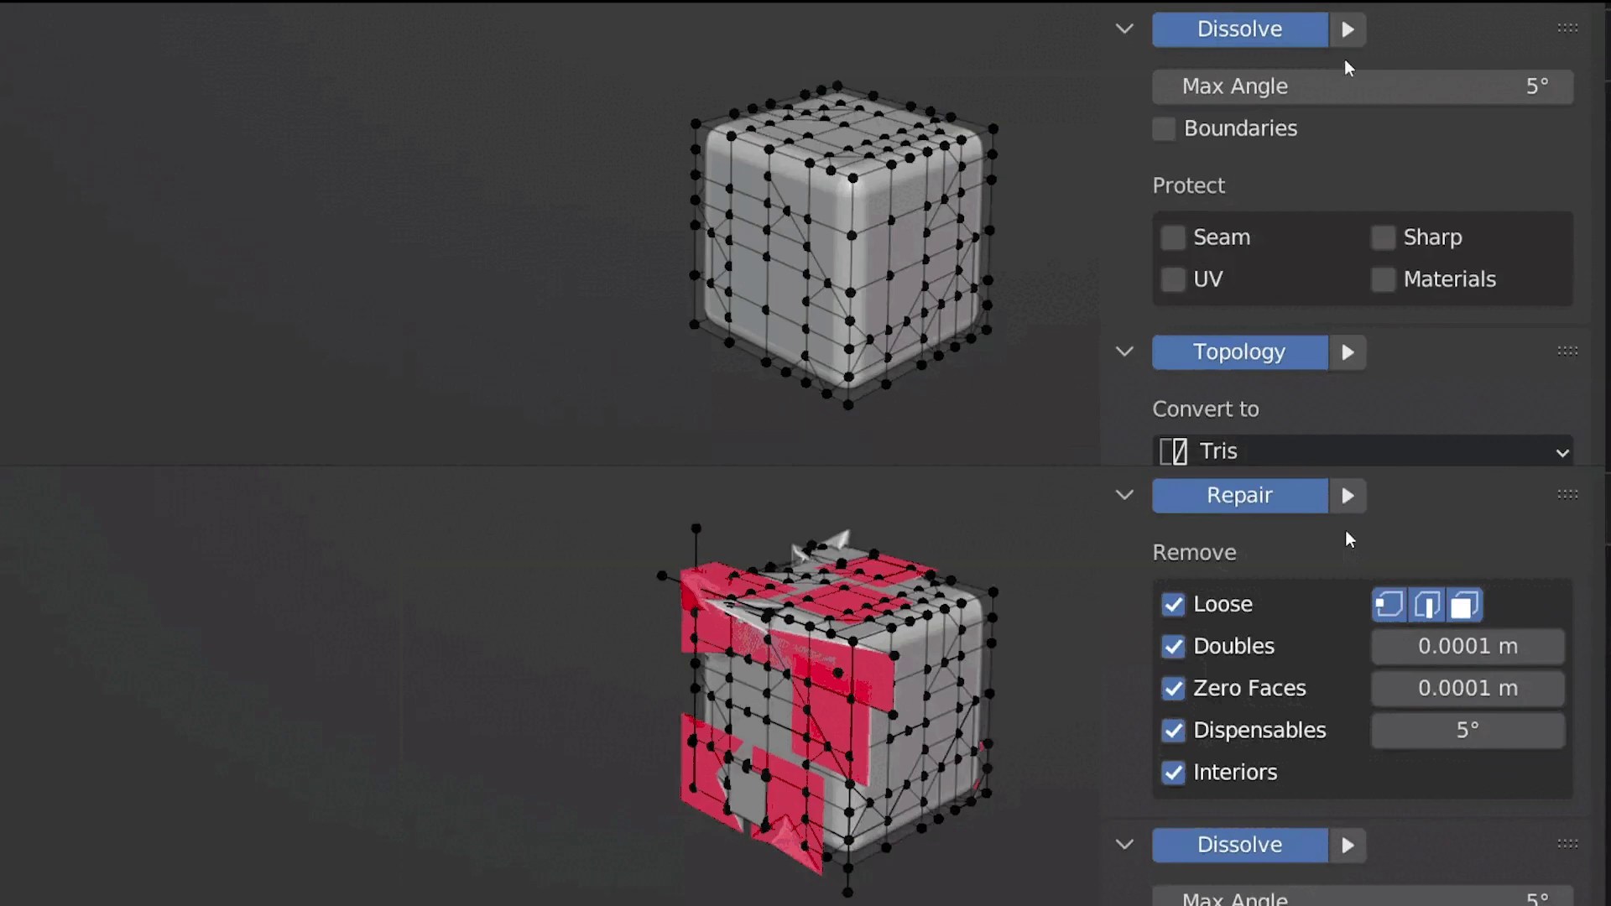
Run the Repair, Dissolve, Normals and Topology steps individually on the cube
left_click(1348, 497)
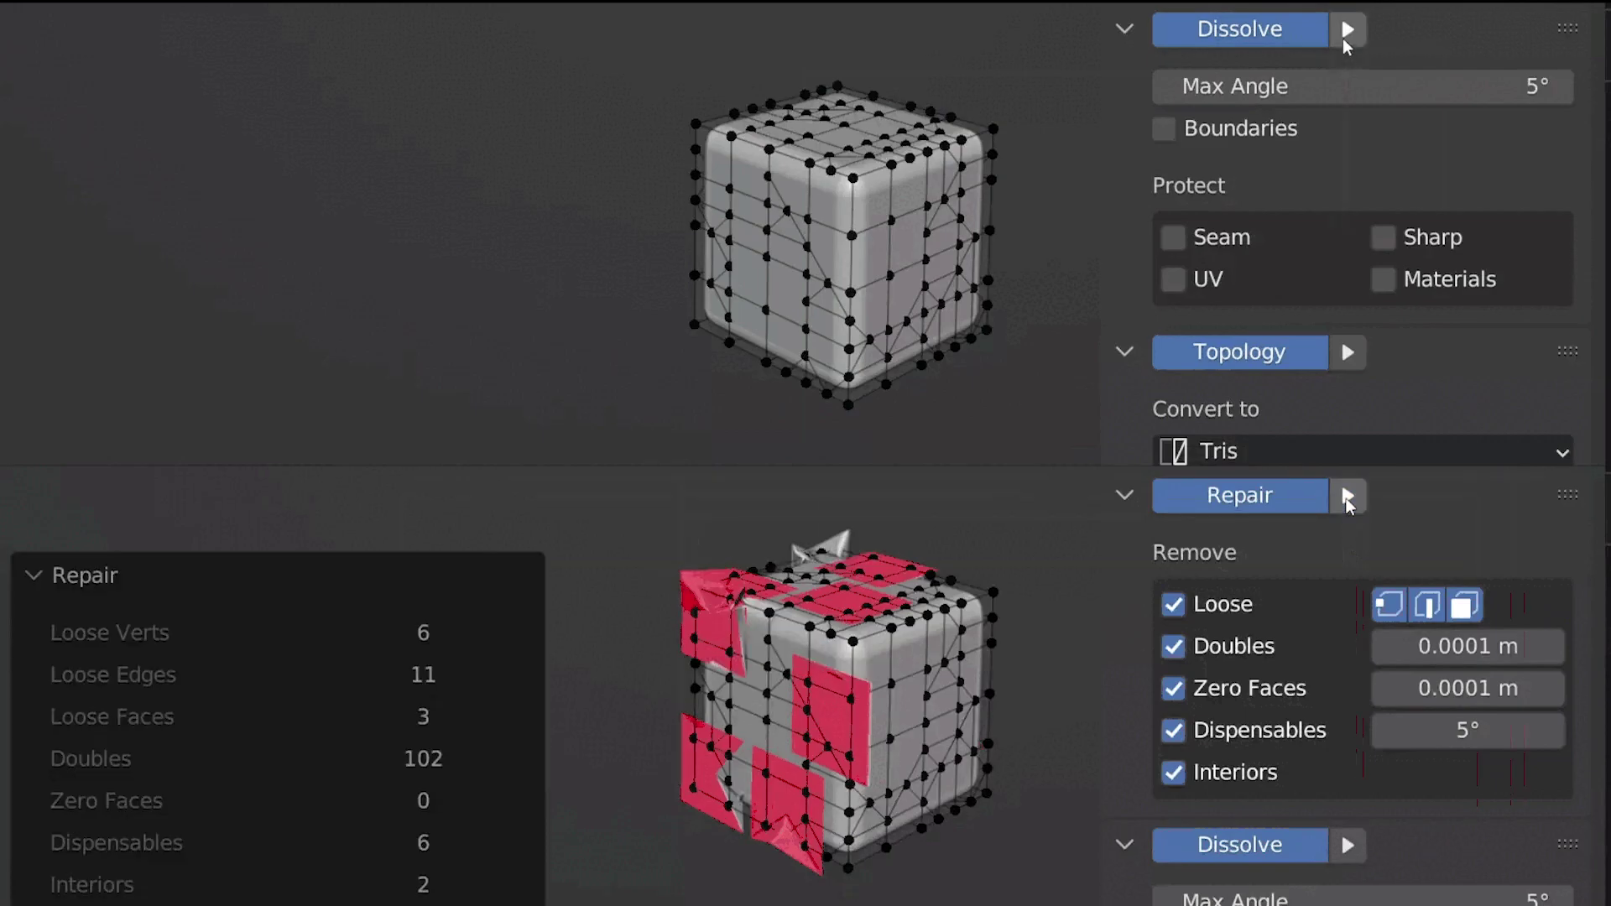
left_click(1348, 32)
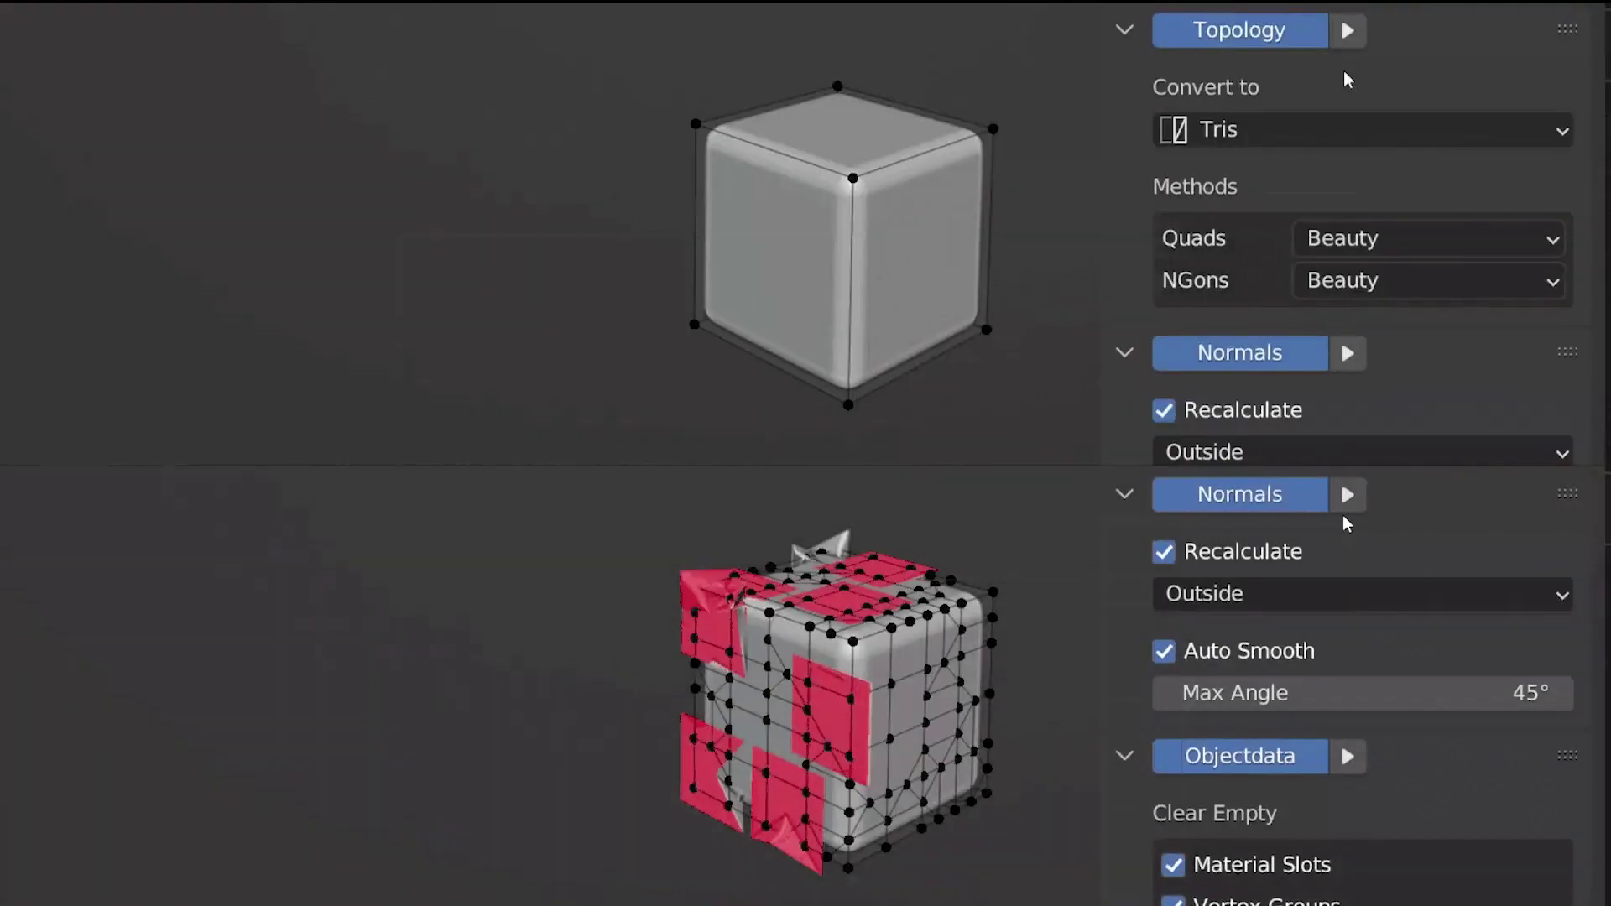
left_click(1345, 498)
left_click(1350, 32)
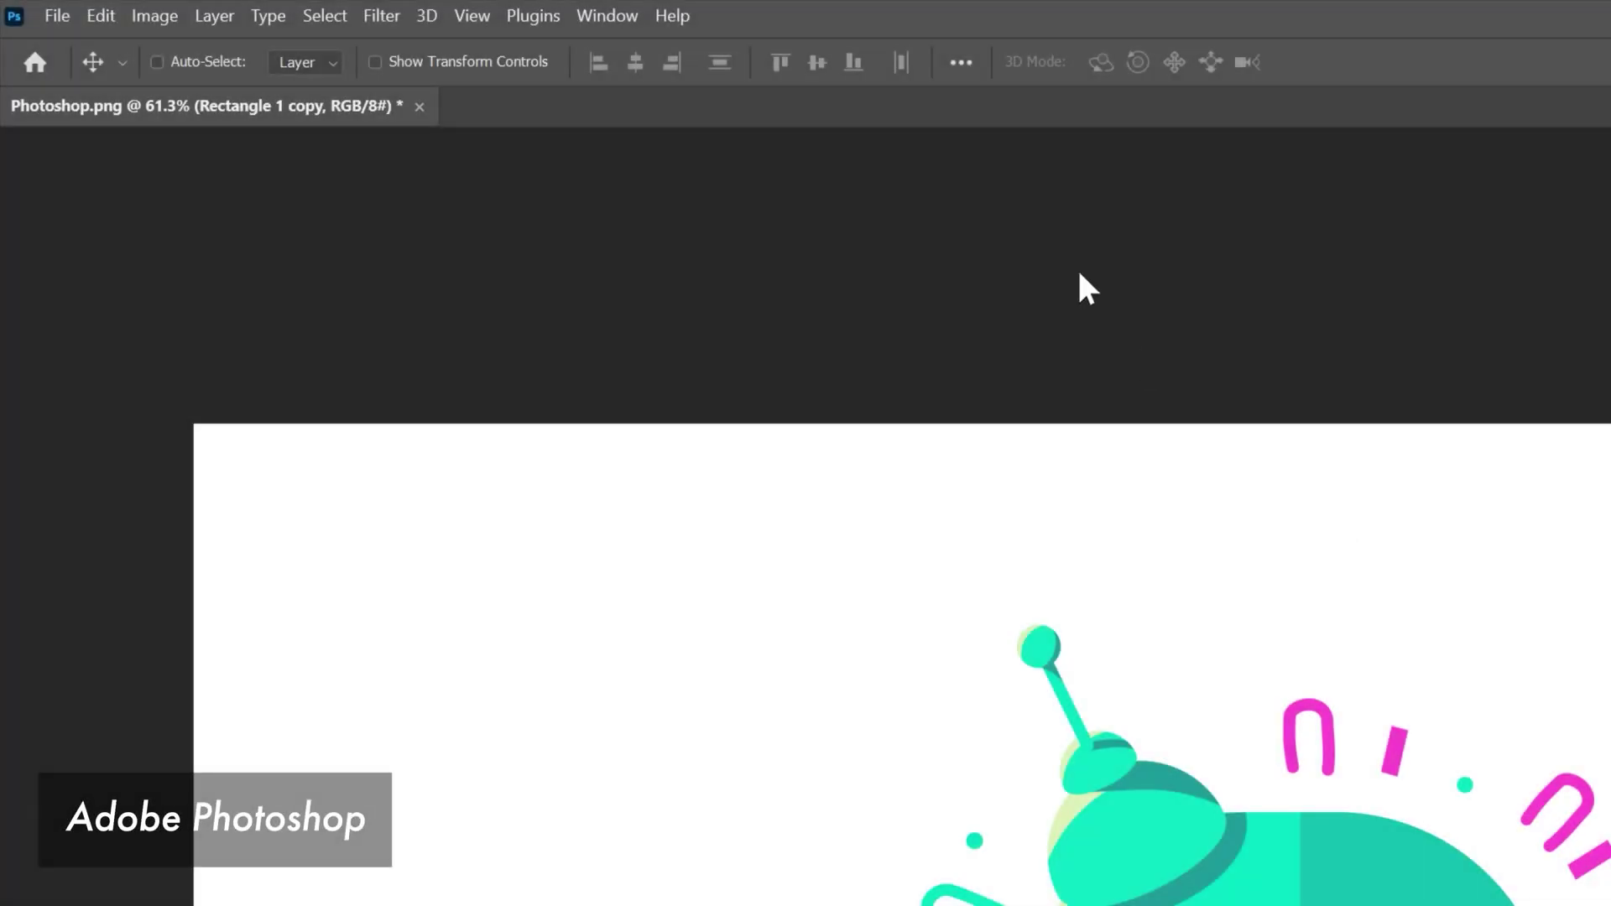
Open the Align panel beside the Robot composition
left_click(961, 62)
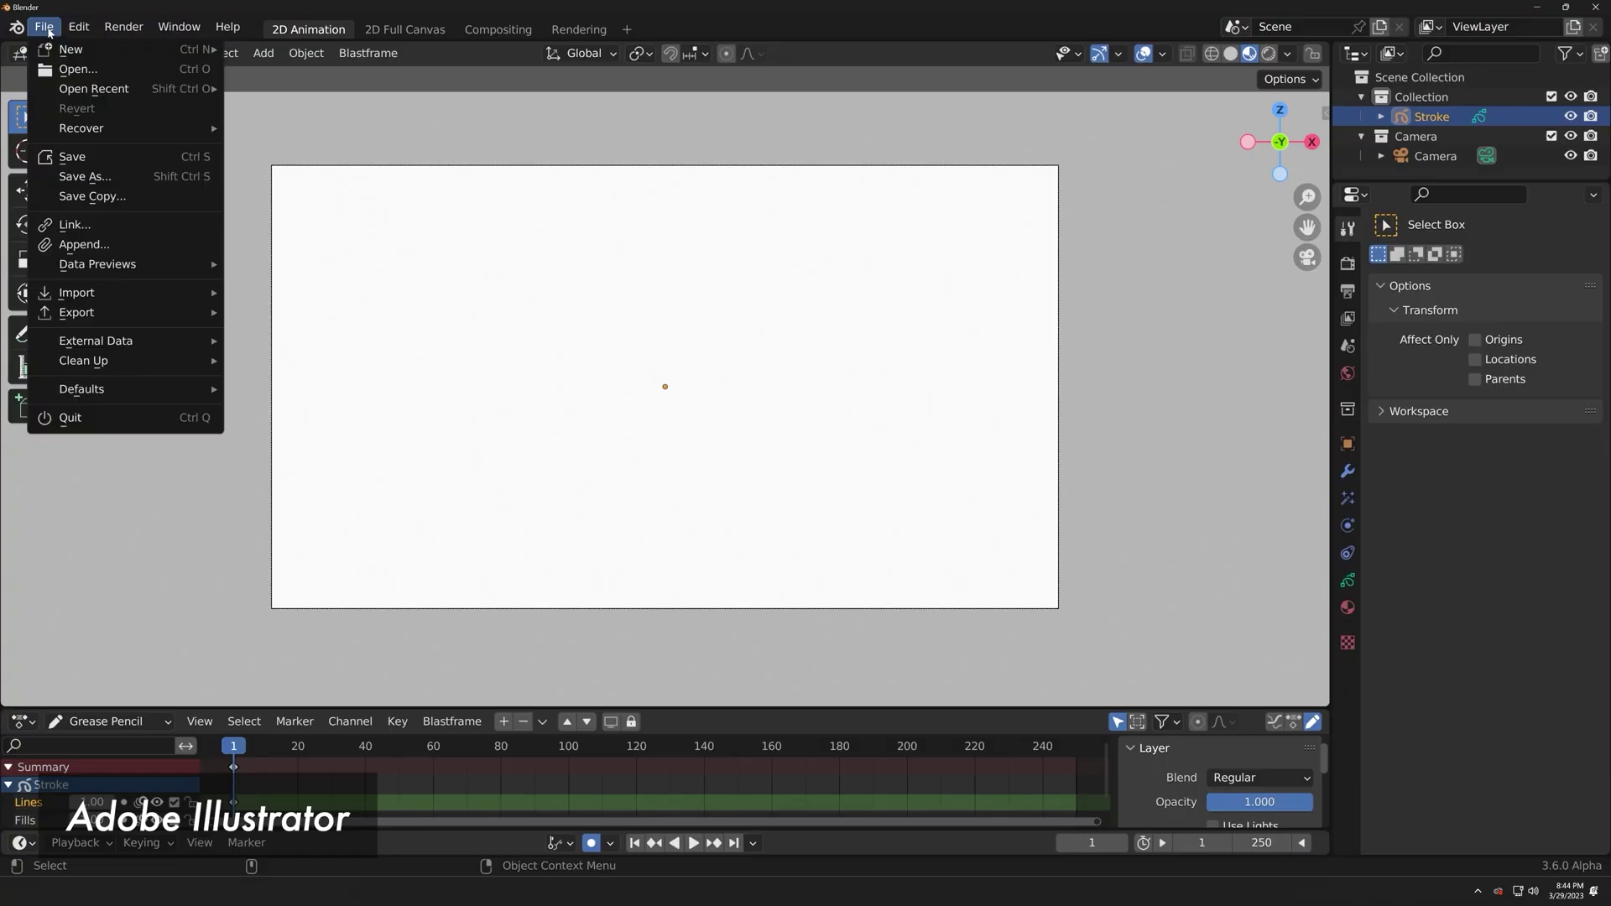
Import SVG_Logo.svg from Downloads using File > Import > SVG as Grease Pencil
mouse_move(139, 293)
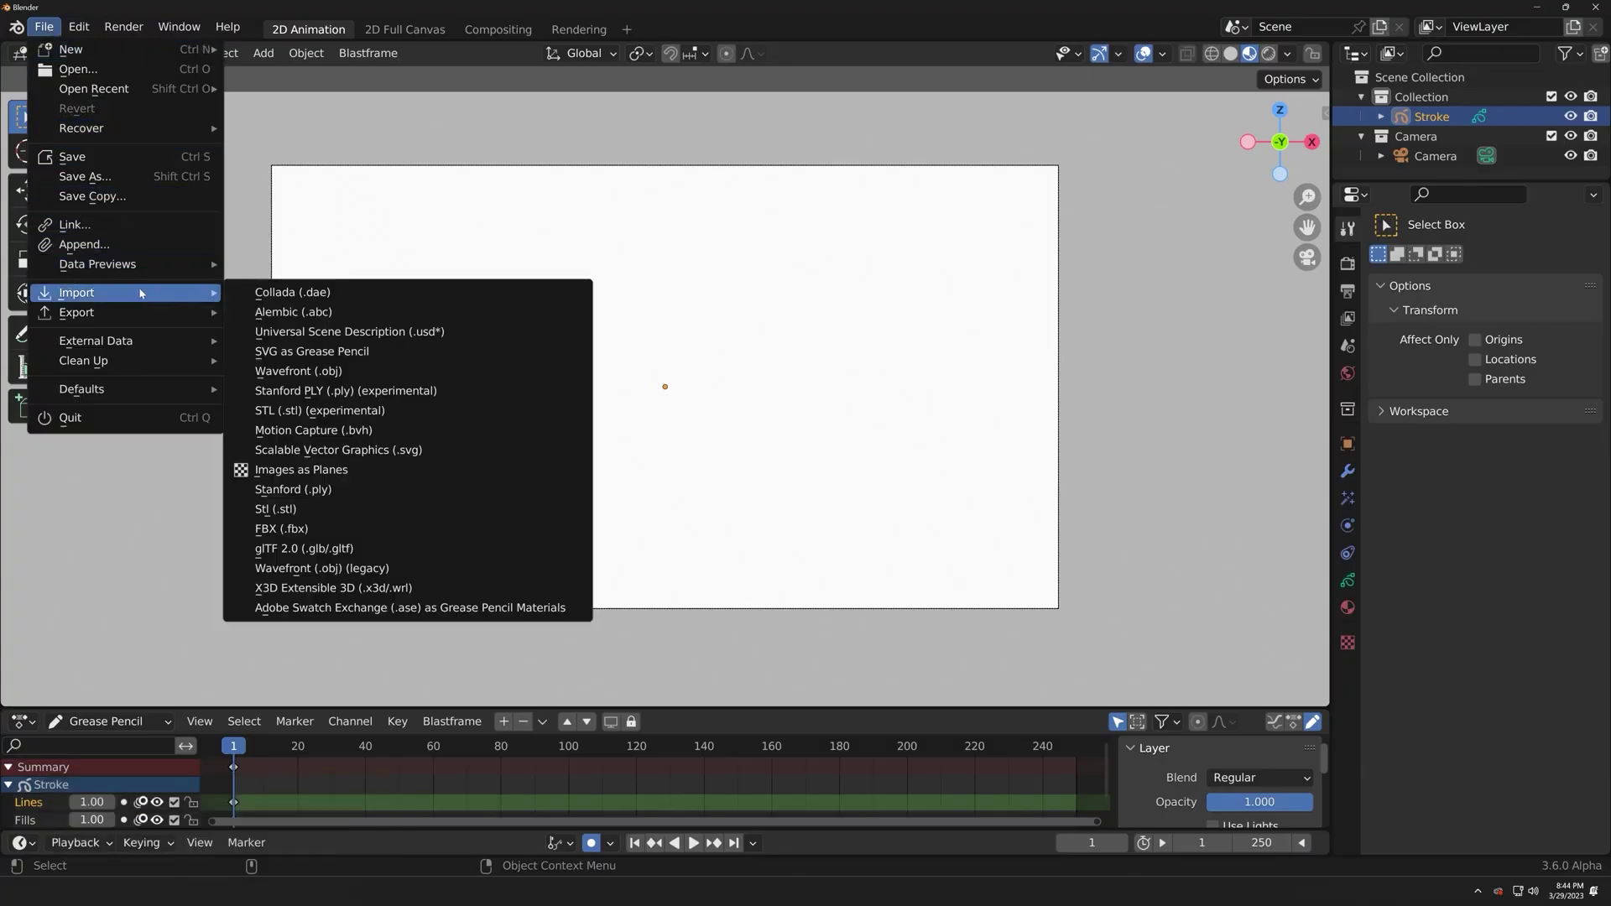
left_click(312, 352)
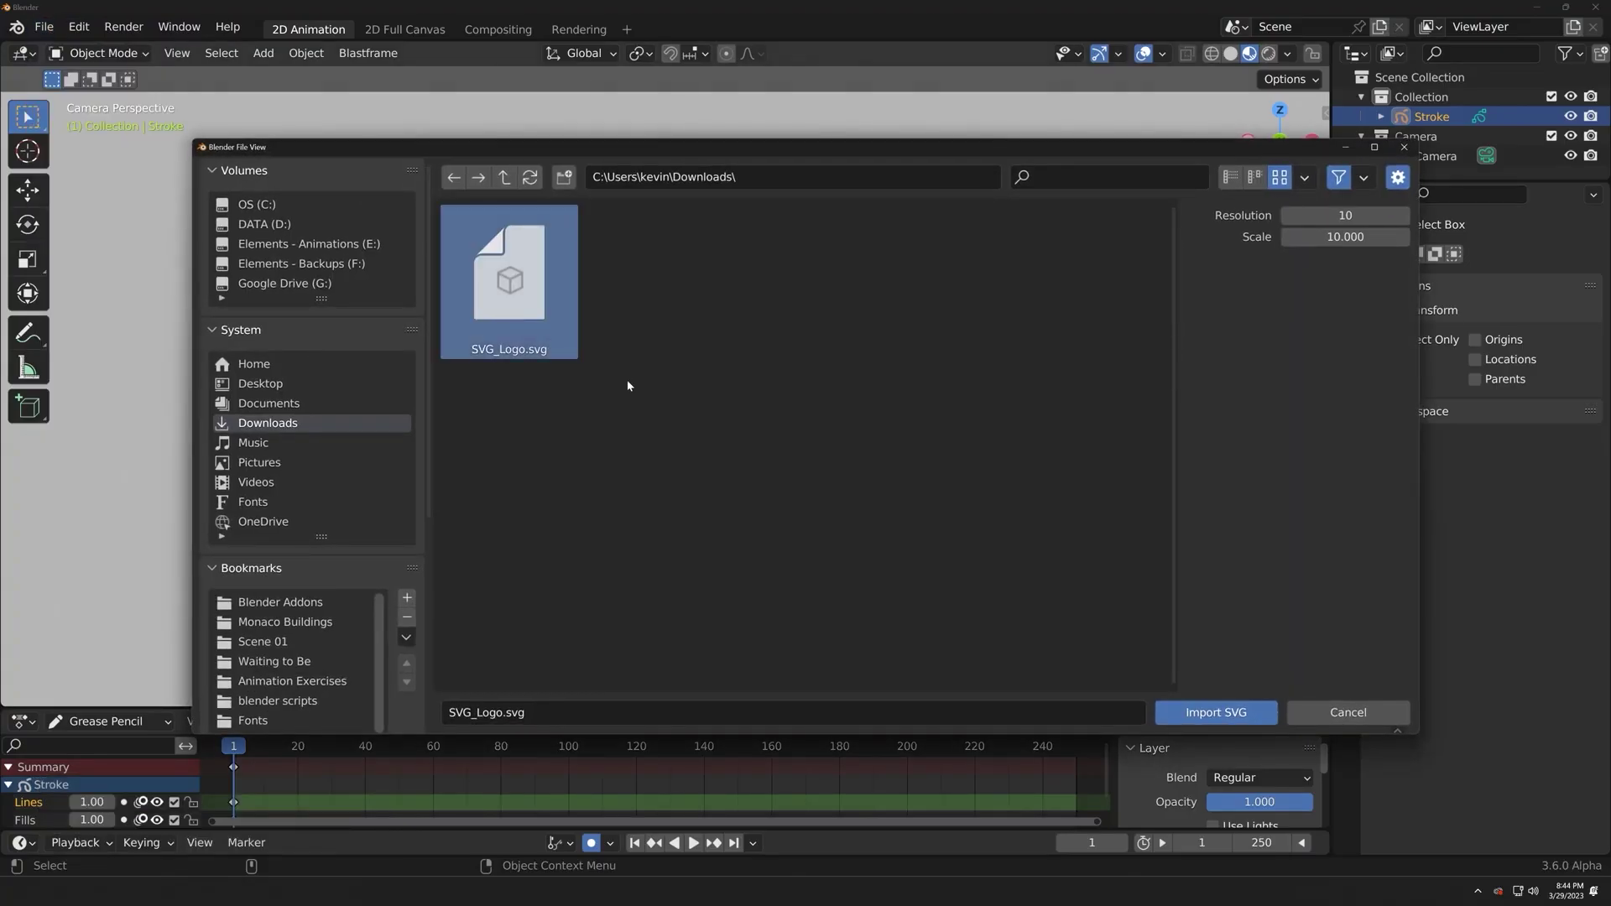
left_click(1251, 713)
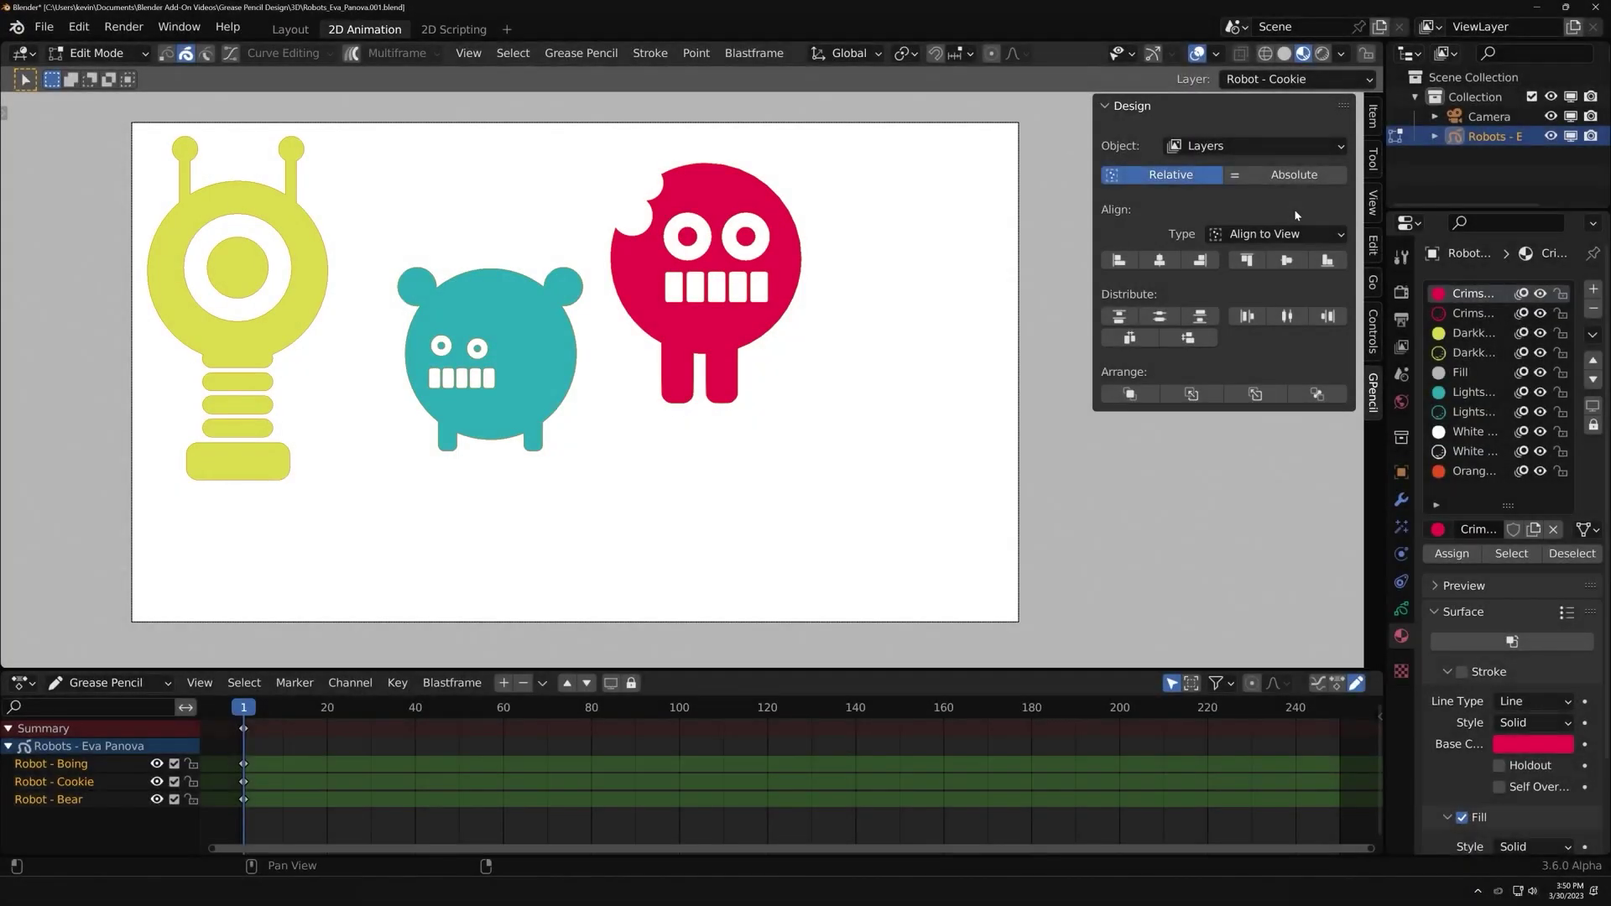
Select all robot strokes and centre them vertically and horizontally in the camera view
key("a")
left_click(1286, 260)
left_click(1285, 261)
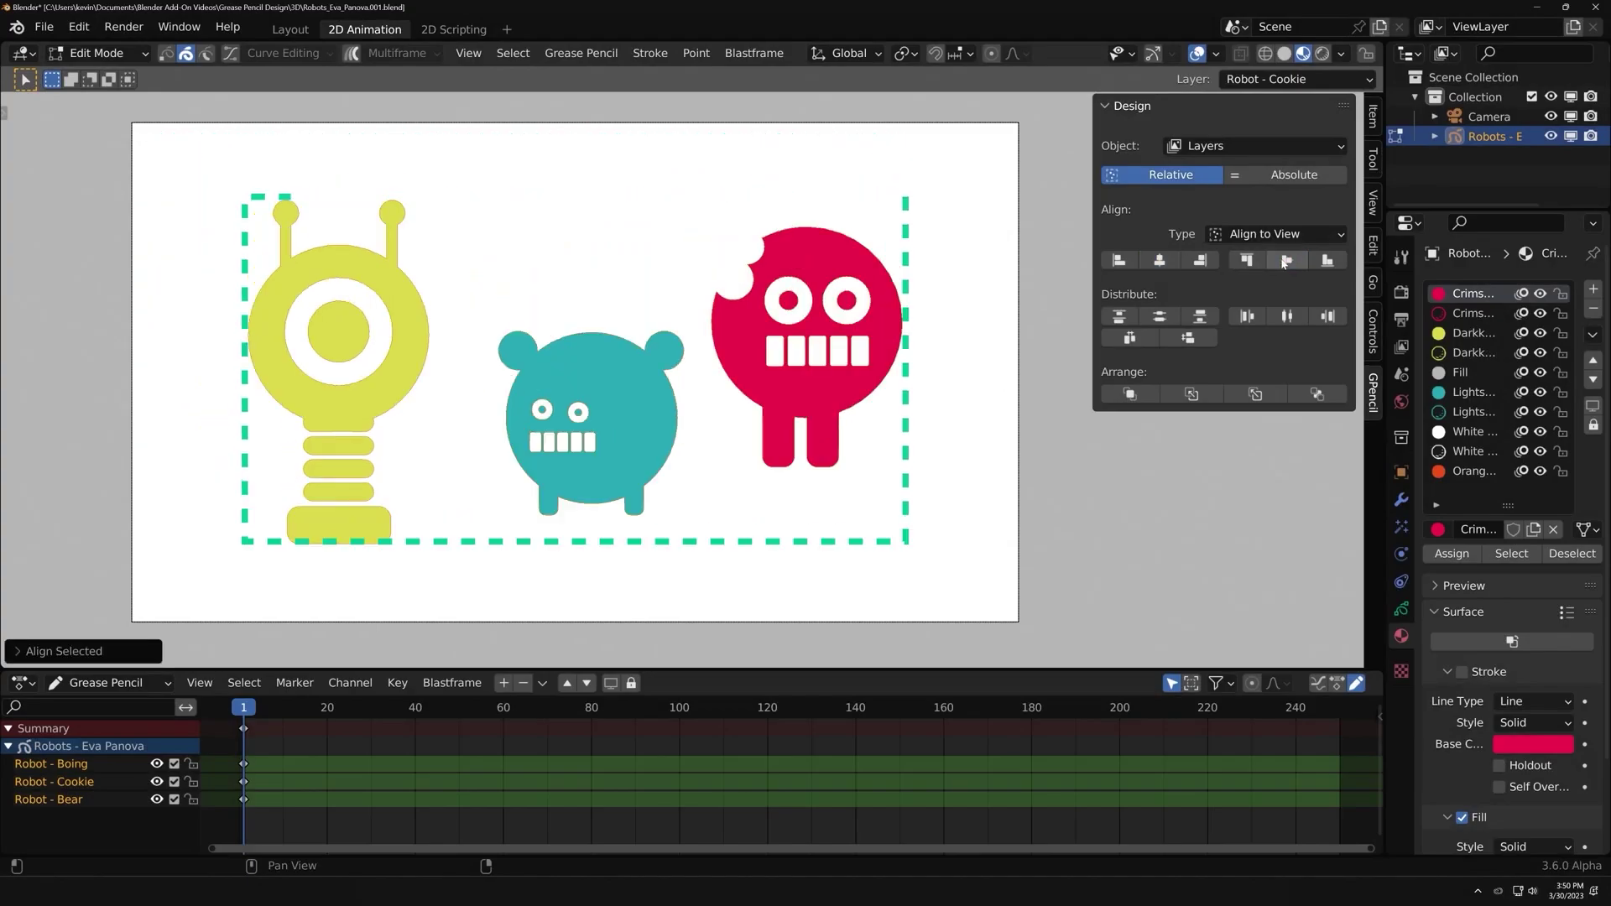
left_click(1163, 261)
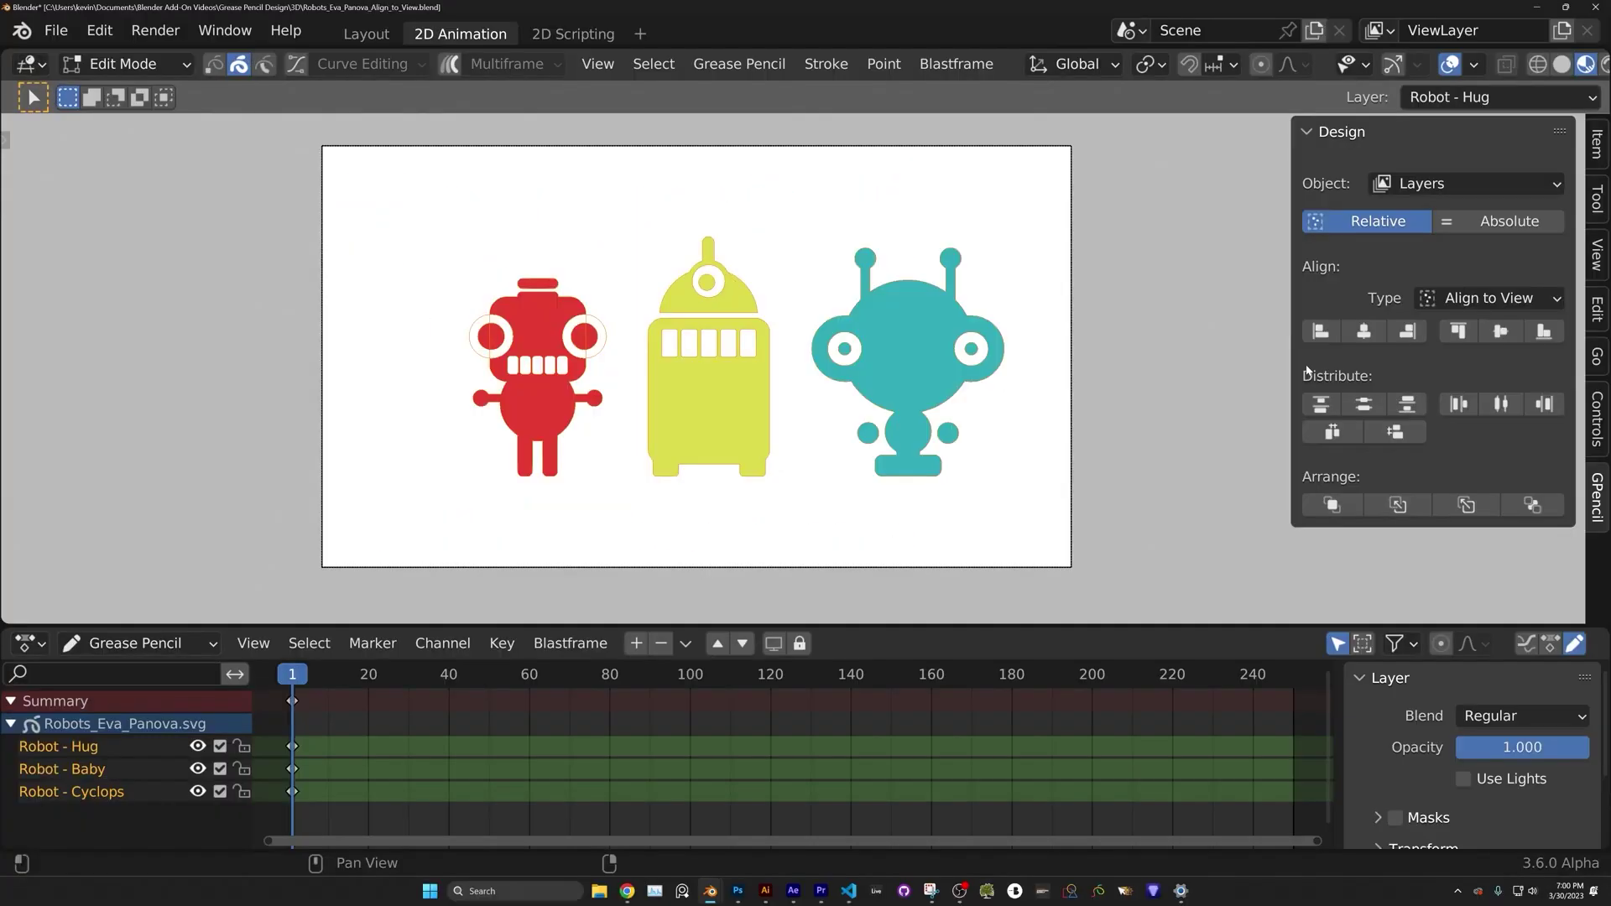
Try left, right, centre, top, bottom and middle alignments, finishing with the robots left-aligned
left_click(1321, 332)
left_click(1407, 331)
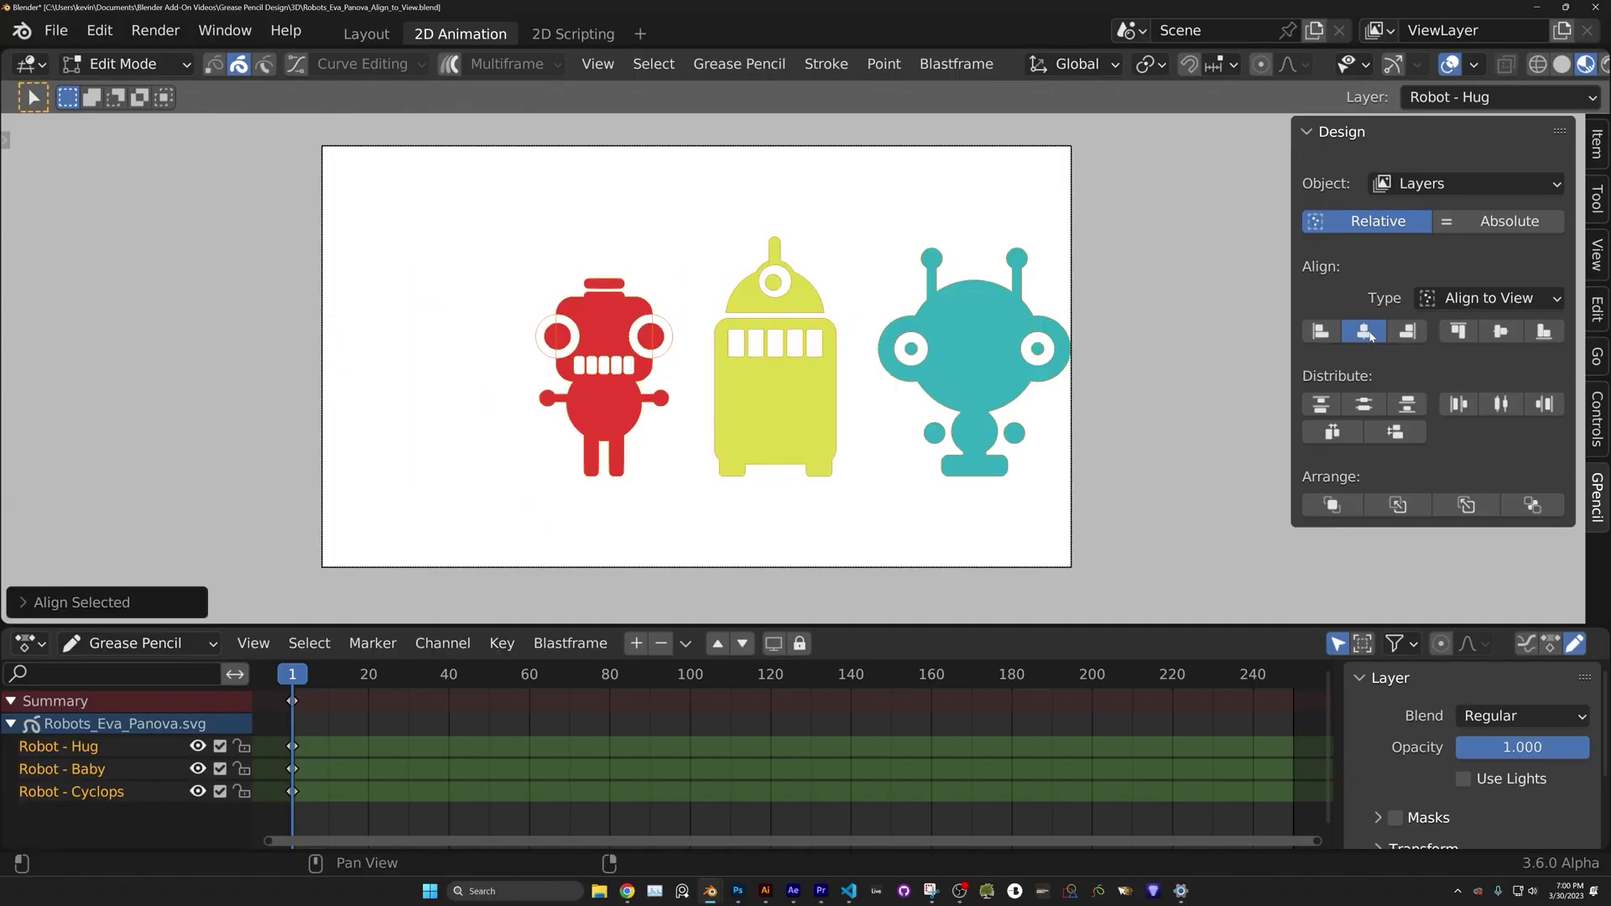
left_click(1365, 331)
left_click(1458, 331)
left_click(1544, 332)
left_click(1500, 331)
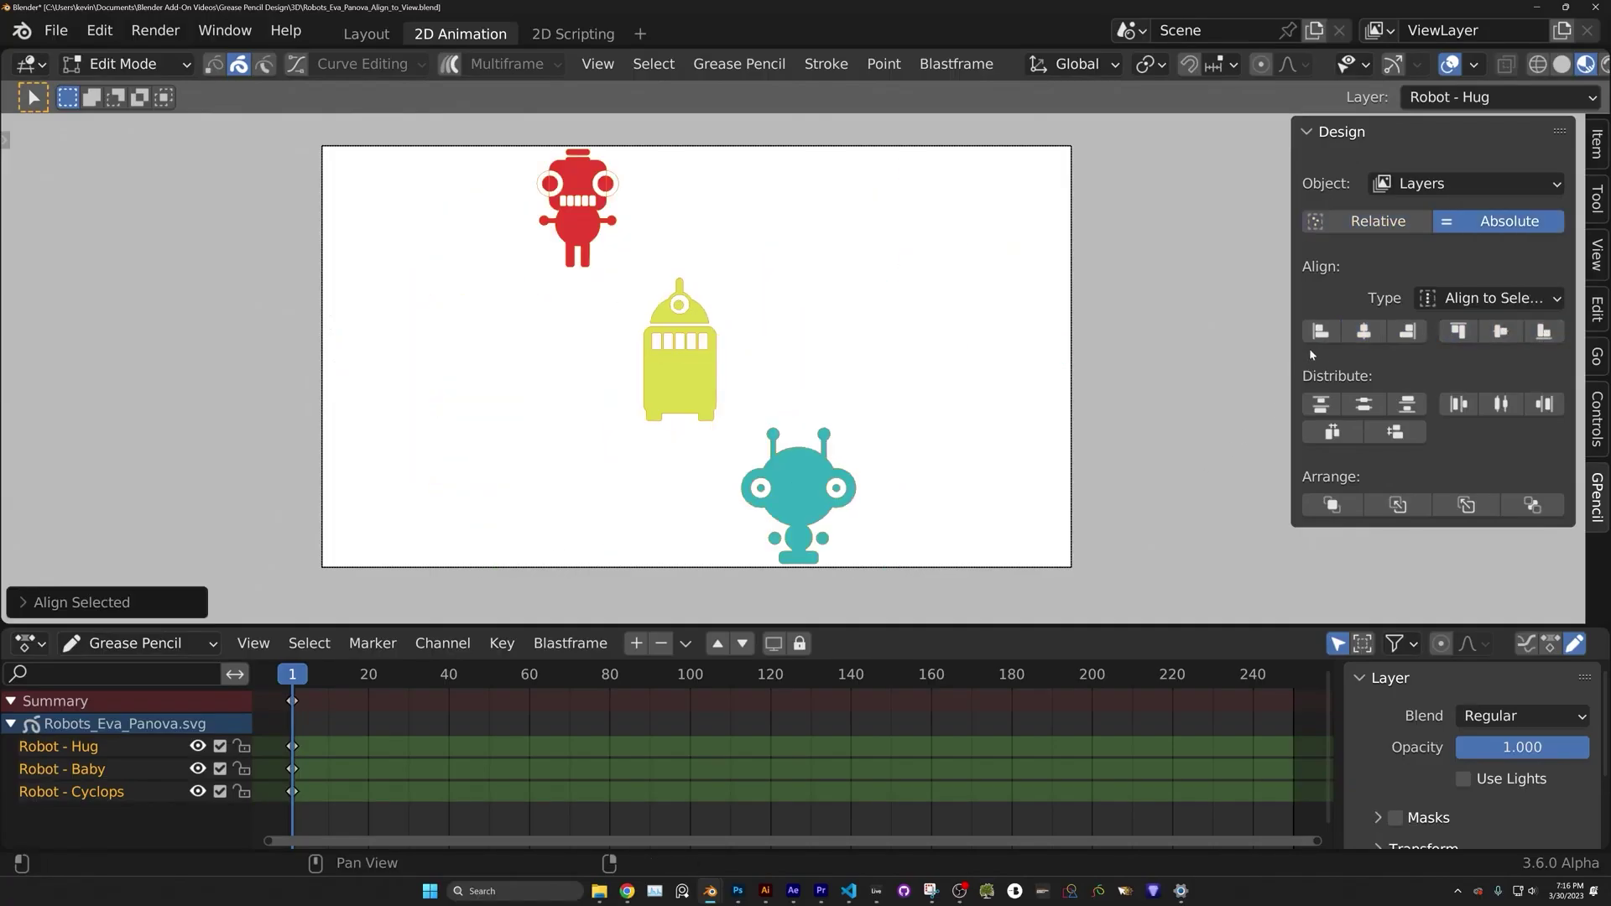
left_click(1321, 331)
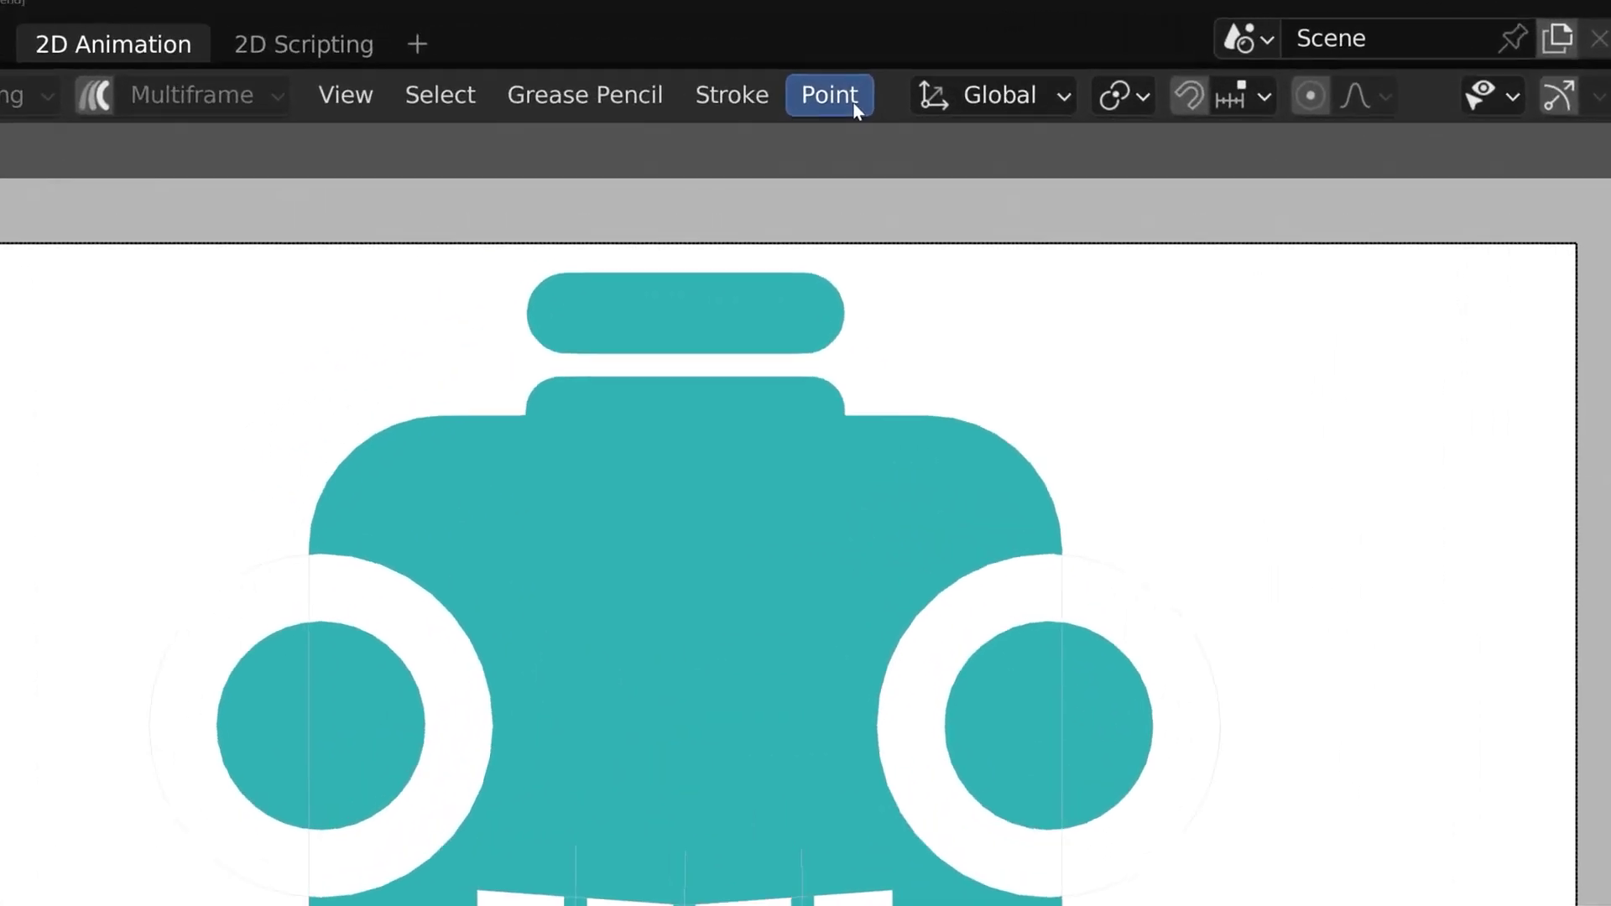
Bevel the selected mouth corner points from the Point menu
left_click(897, 67)
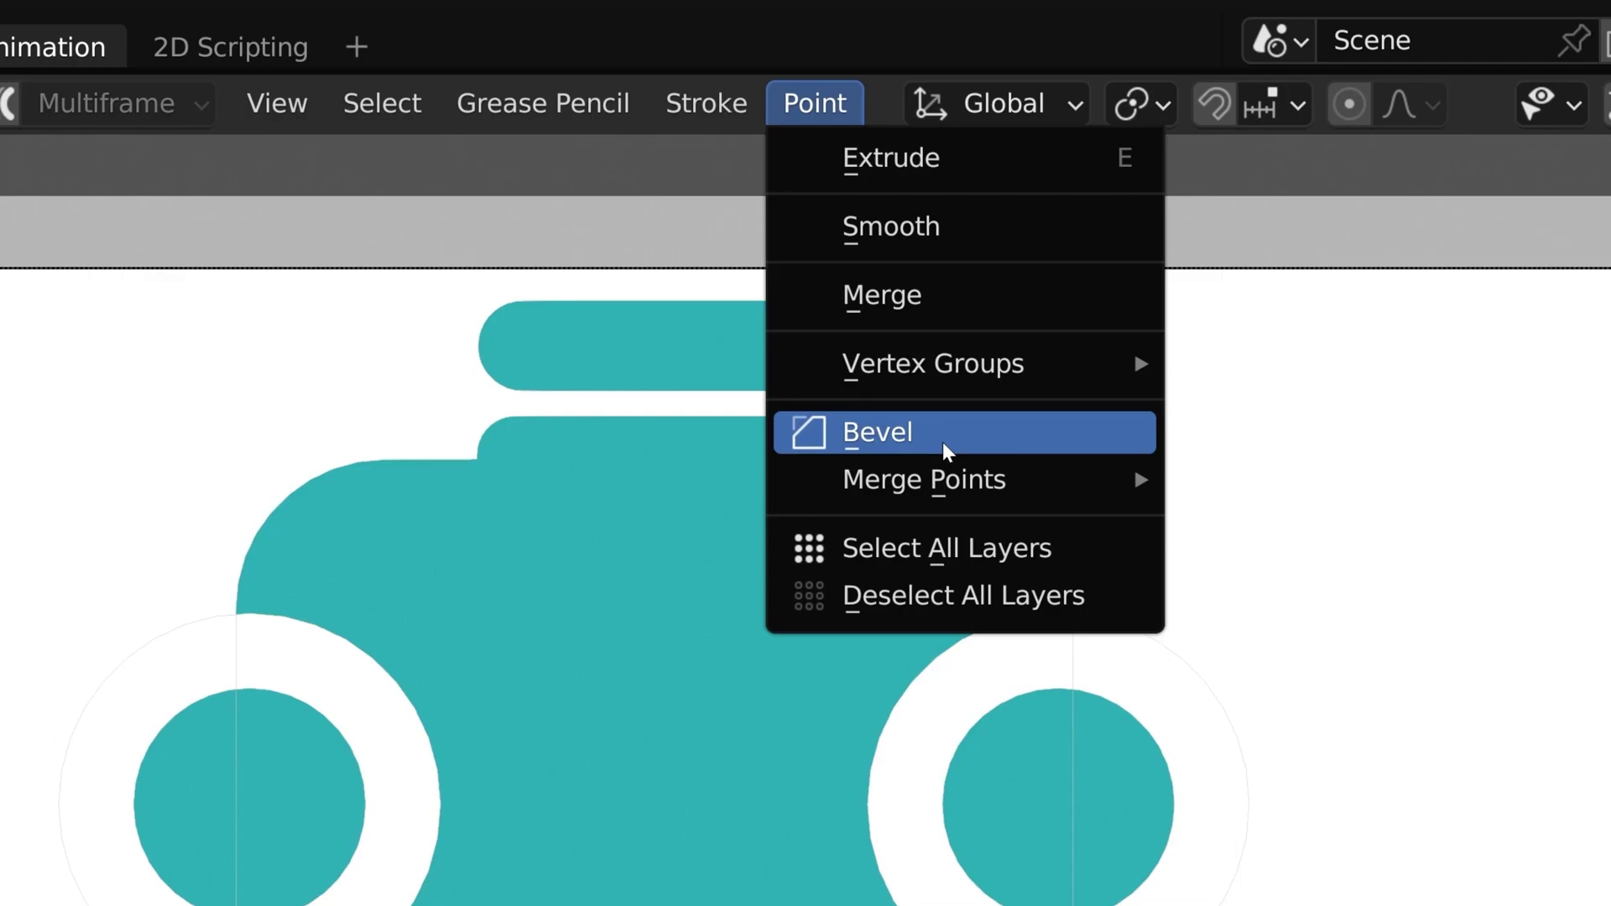
mouse_move(1008, 265)
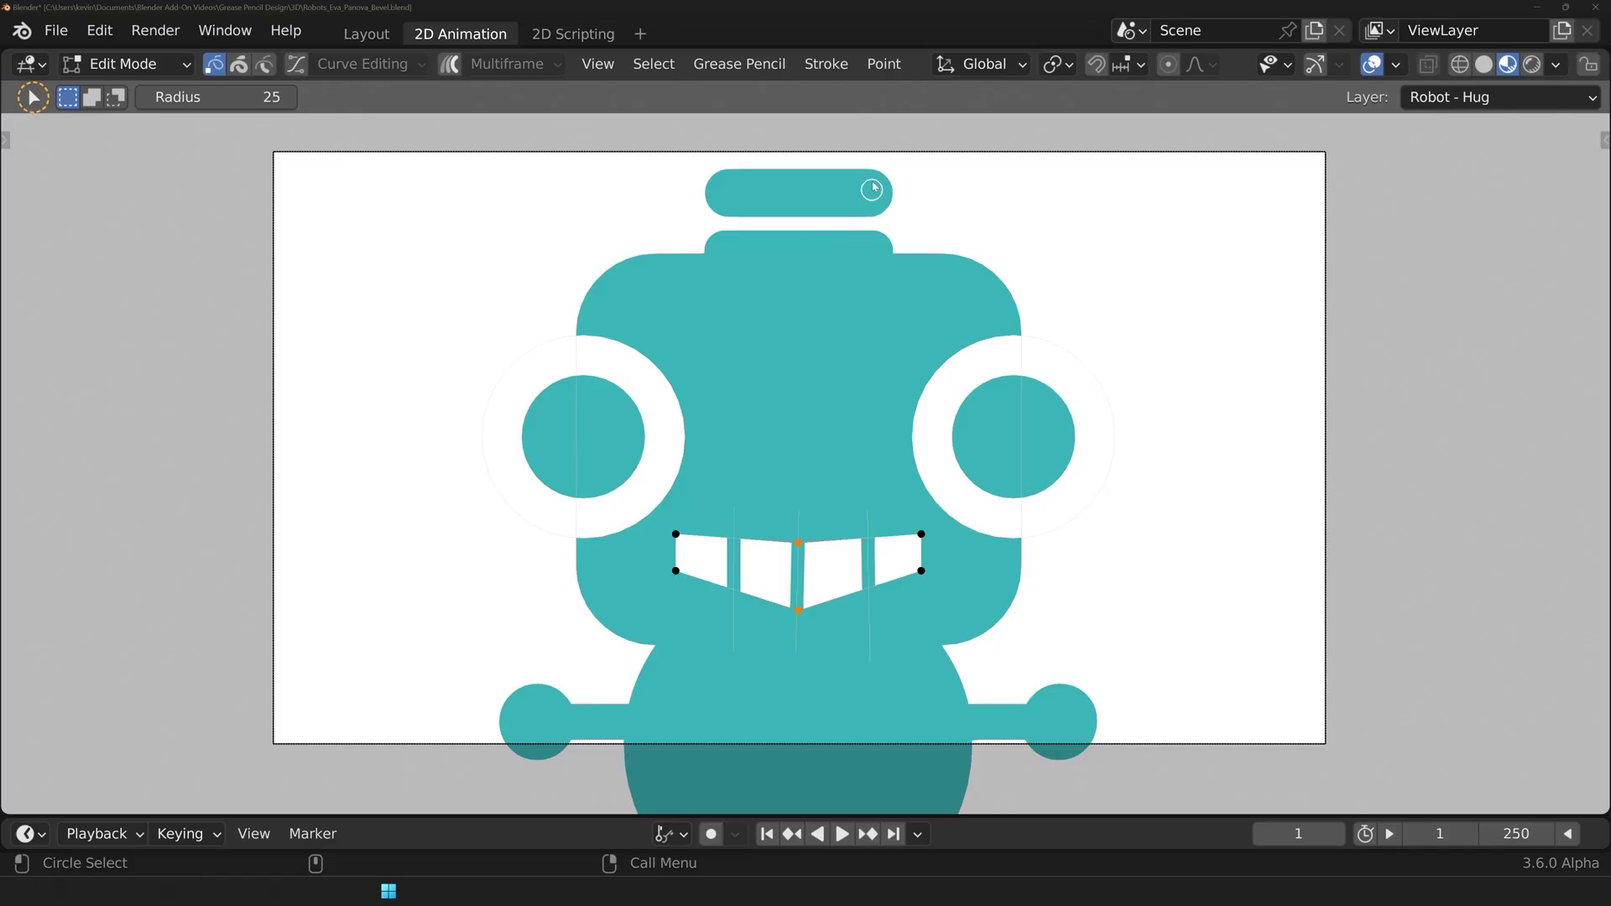
left_click(815, 103)
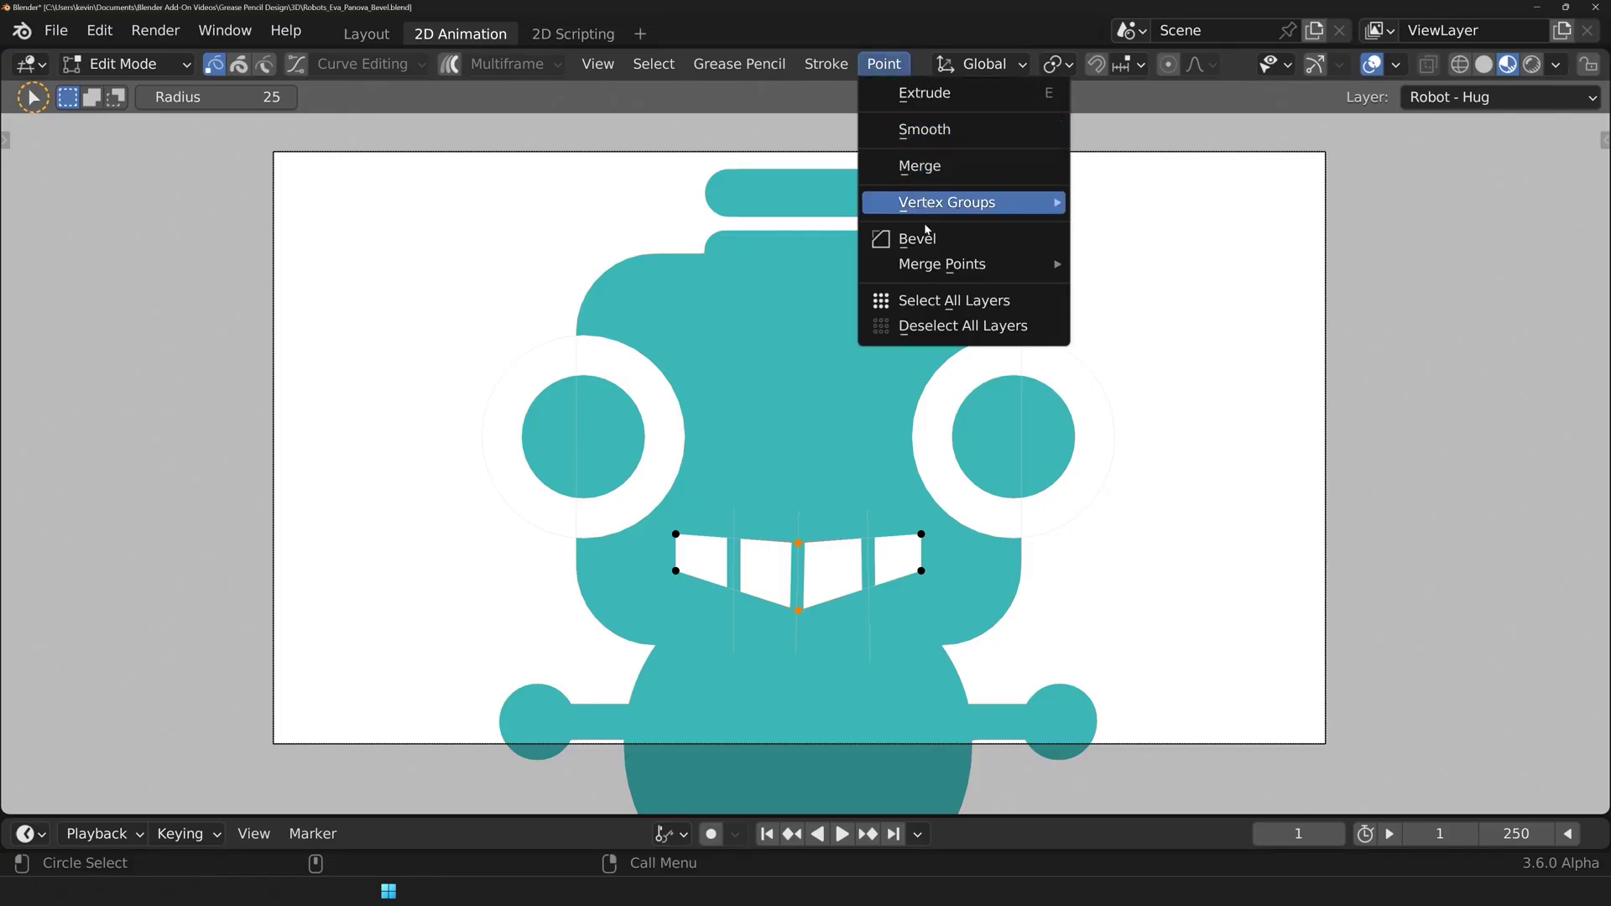
left_click(877, 432)
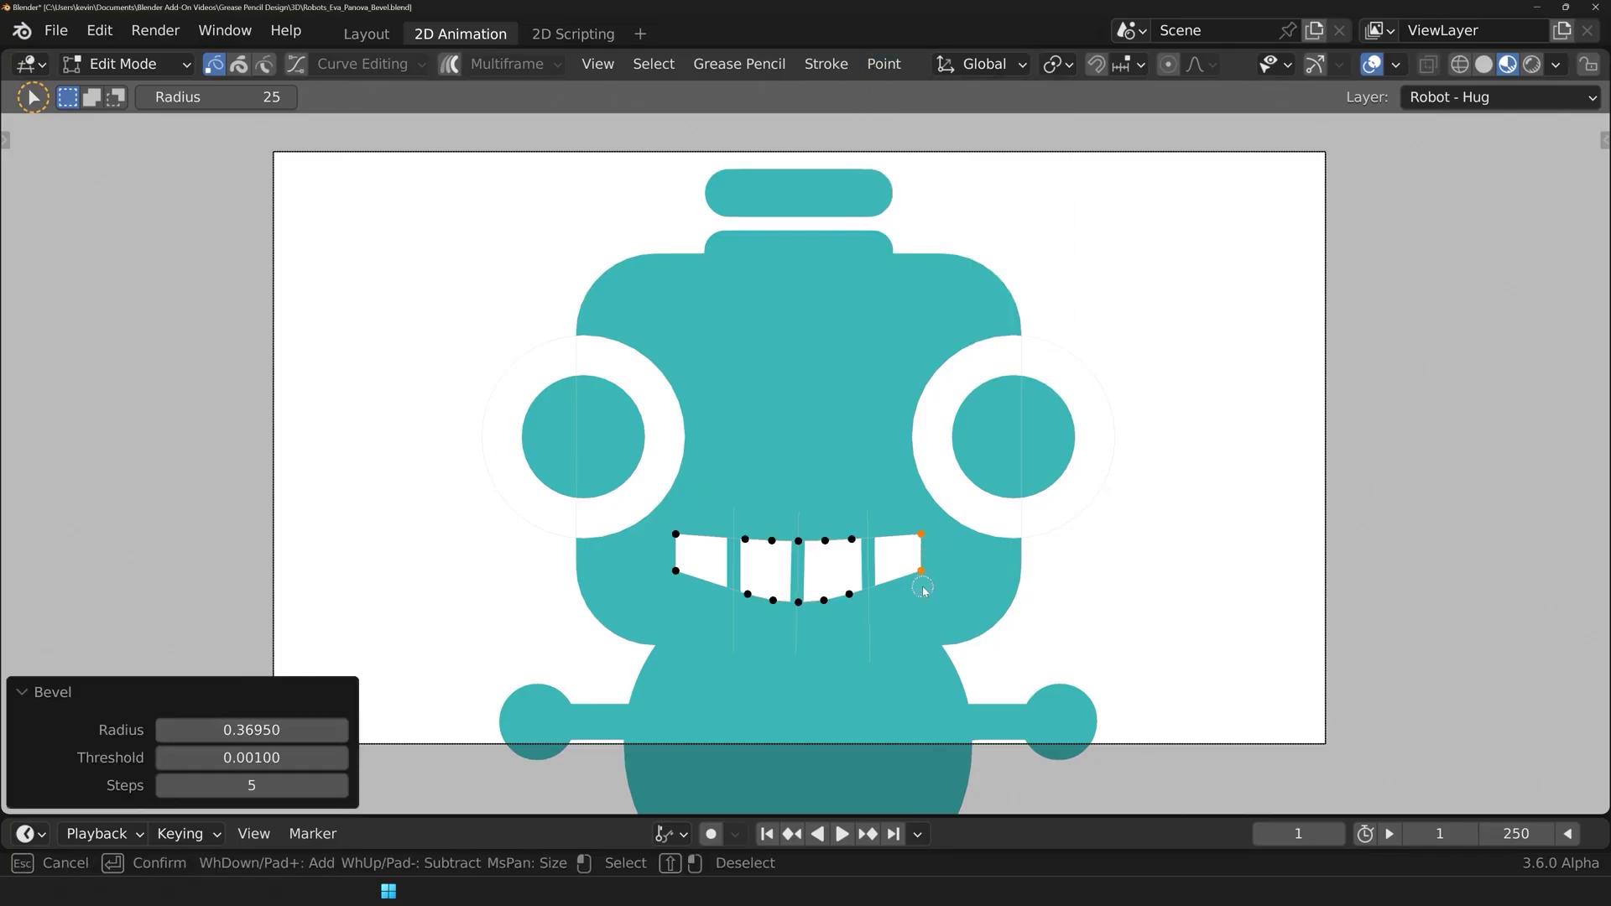
left_click(884, 64)
left_click(896, 234)
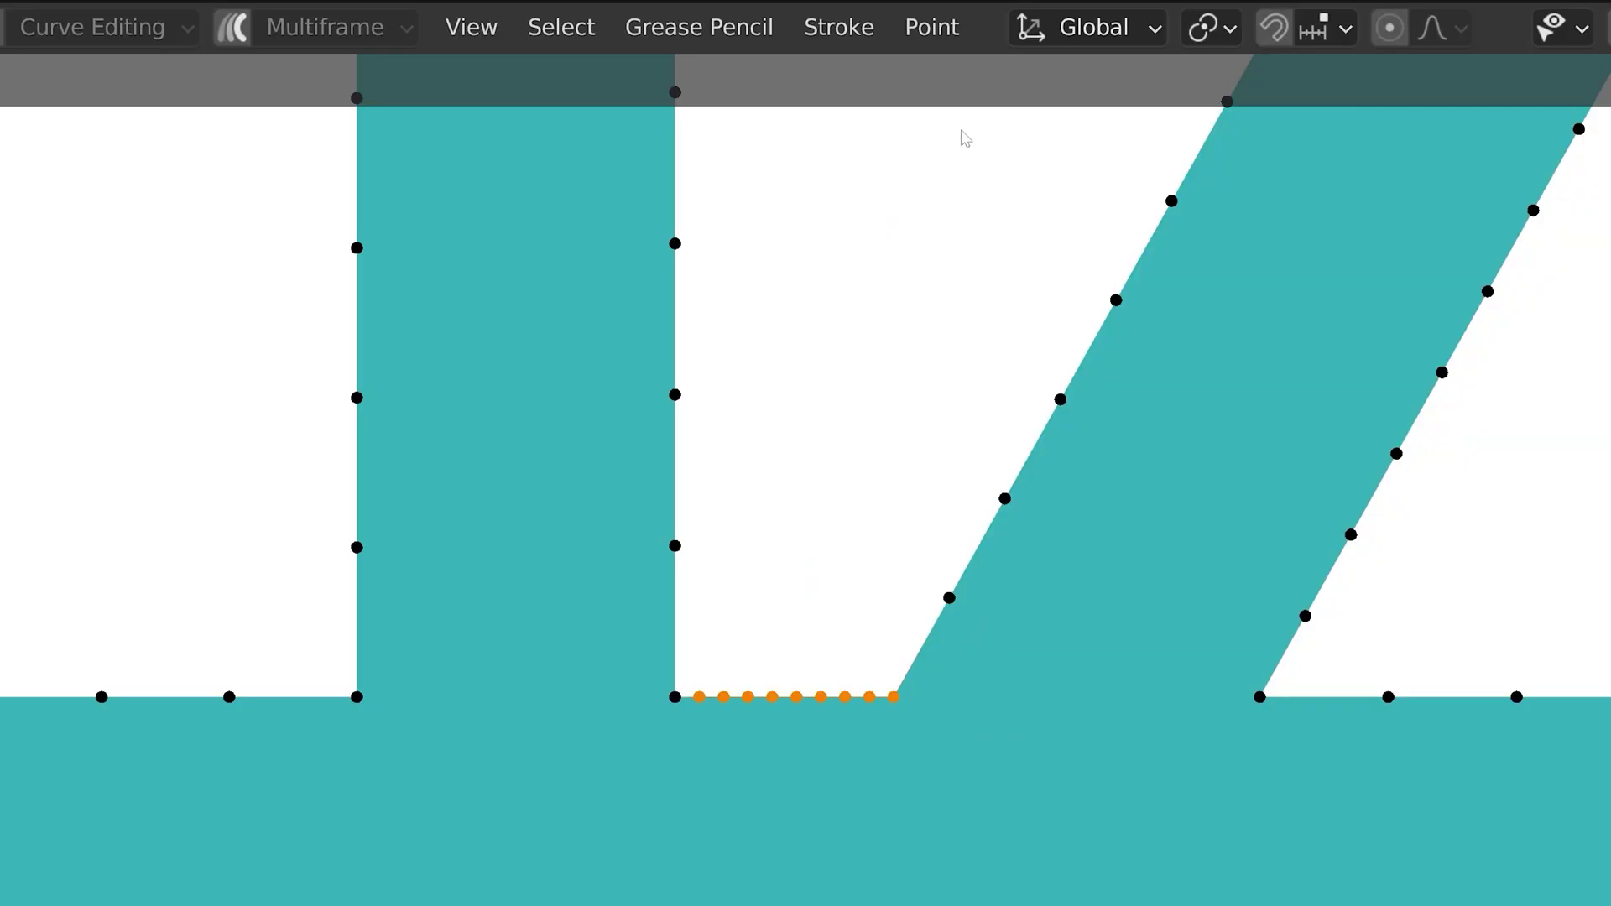
Merge the bottom-edge points into one point, trying Merge to First and Center before the final merge
left_click(884, 63)
mouse_move(920, 270)
left_click(1177, 263)
key("ctrl+z")
left_click(931, 27)
mouse_move(1175, 350)
left_click(1343, 389)
key("ctrl+z")
left_click(931, 27)
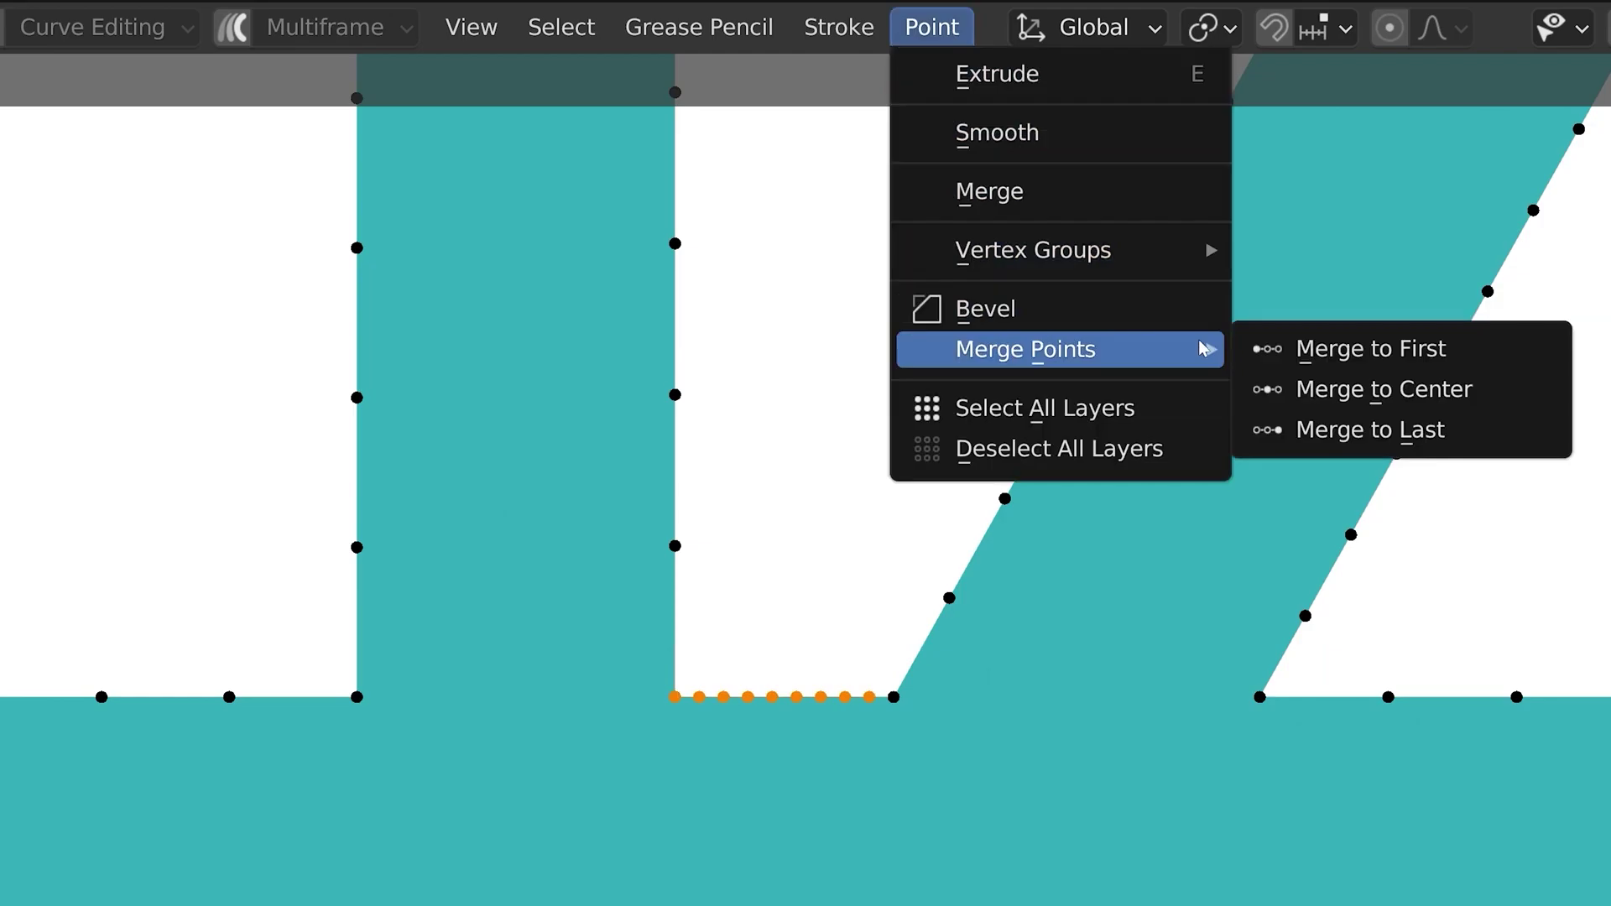
left_click(1376, 430)
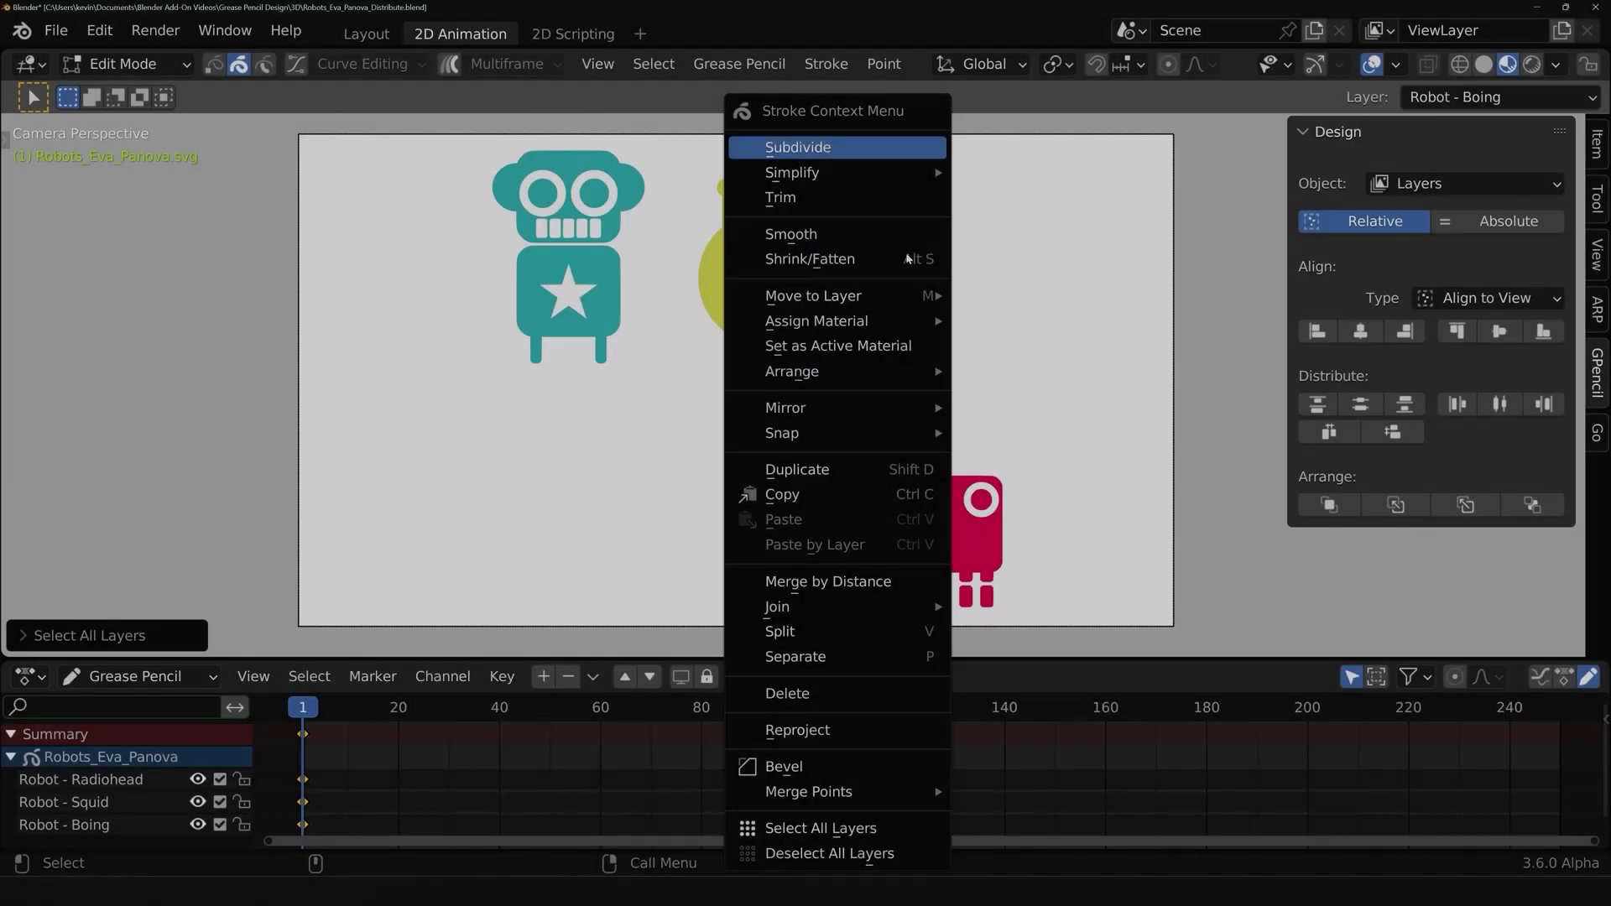
Distribute all four robot layers evenly and arrange the teal Bear robot to the front
left_click(870, 827)
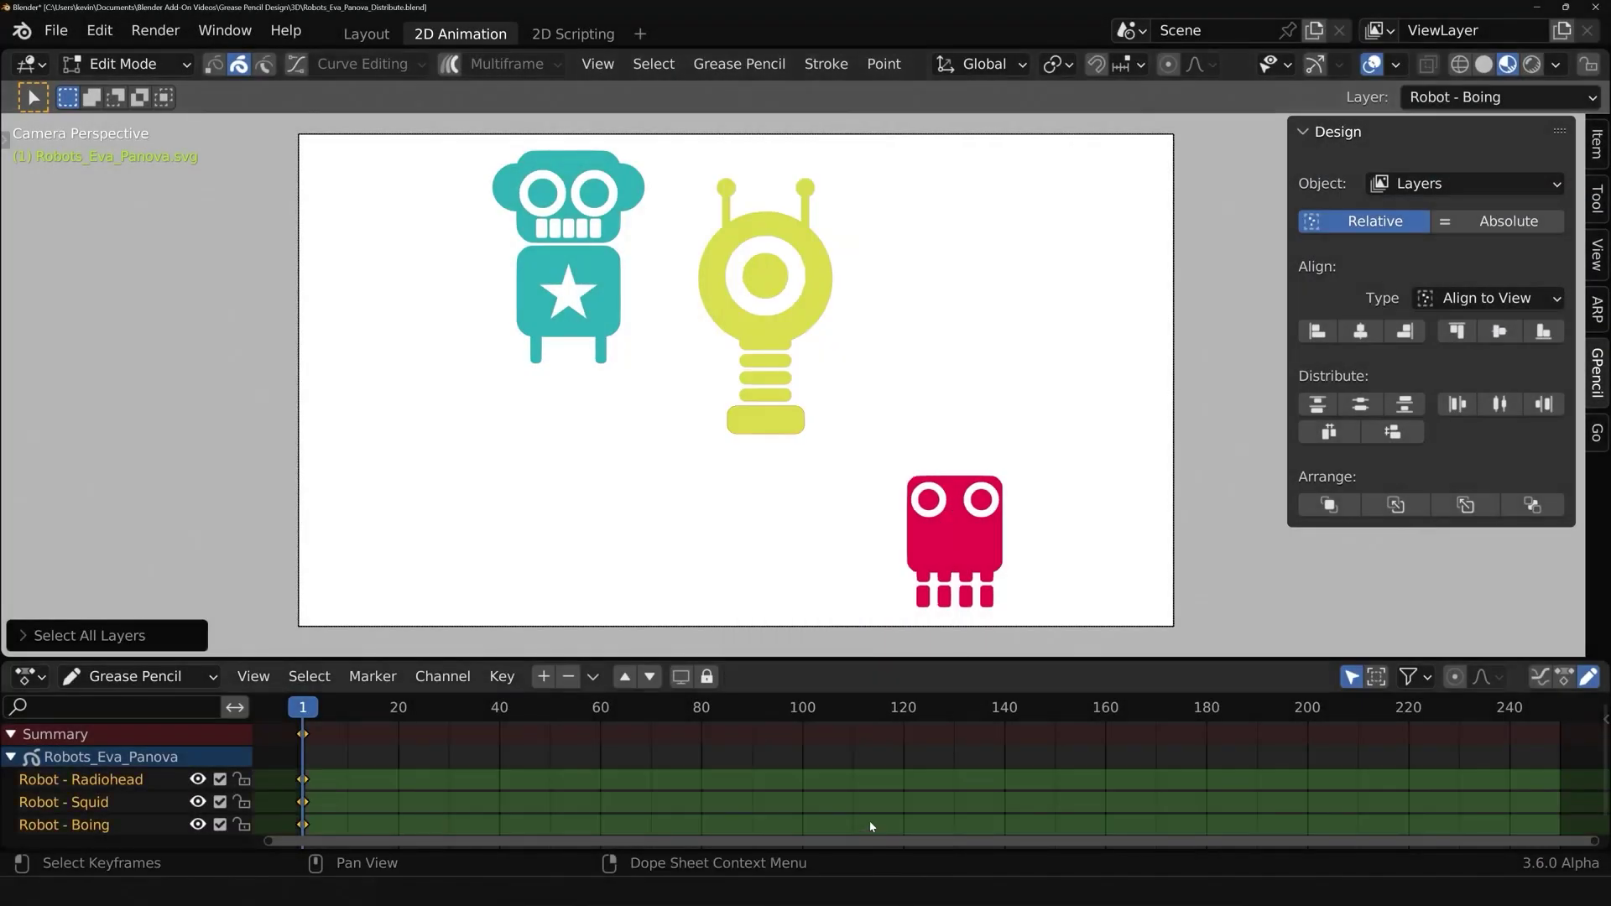
left_click(1313, 408)
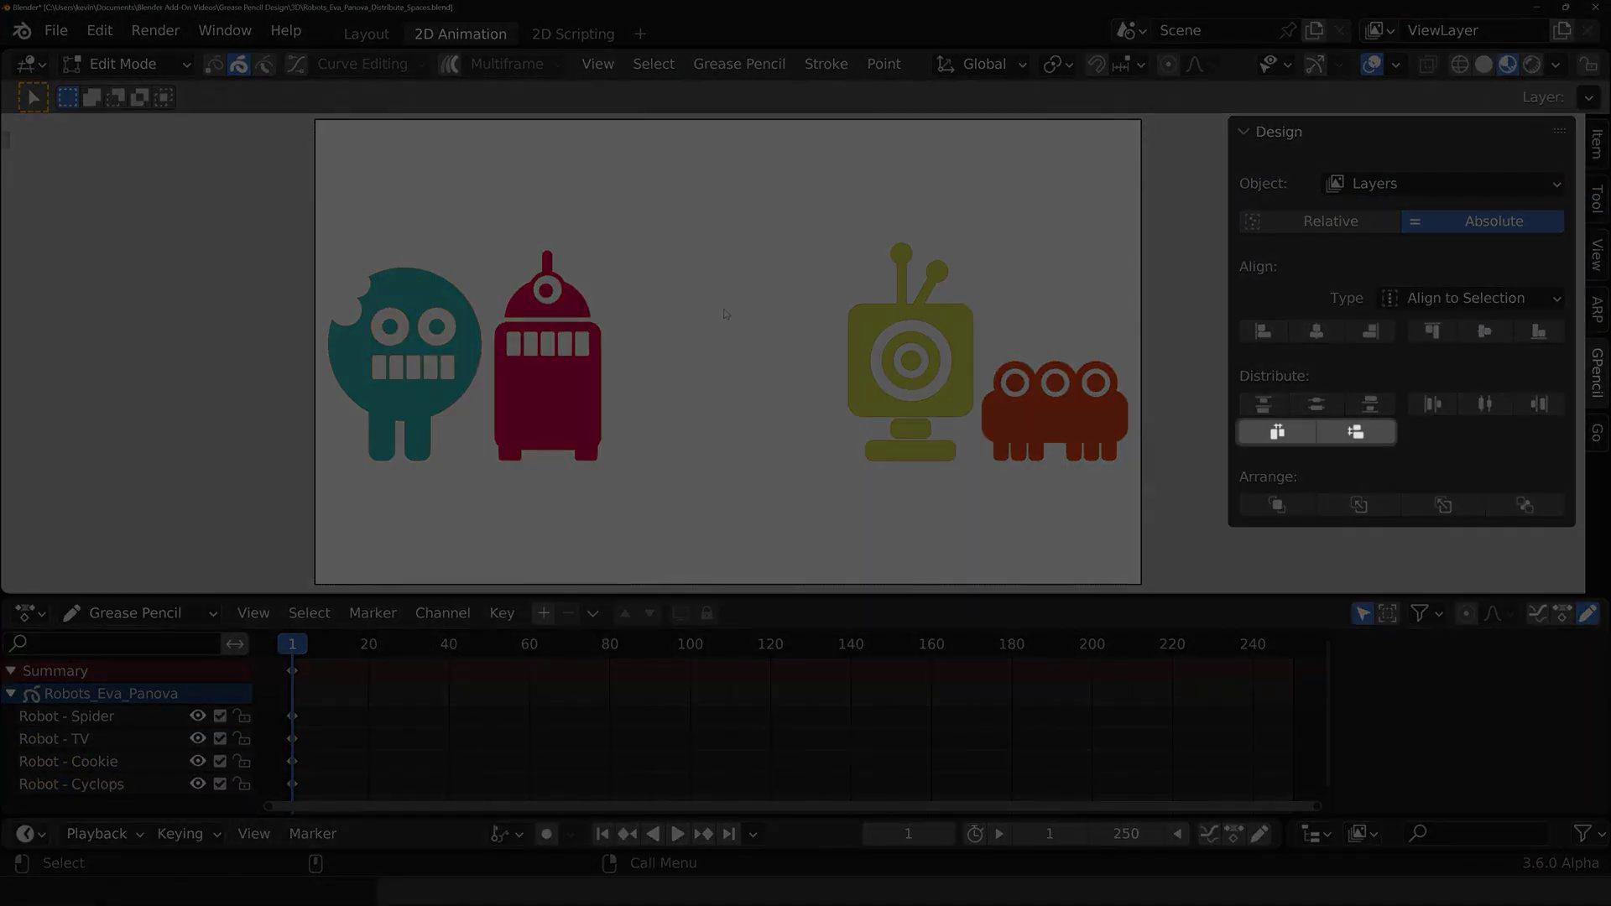
right_click(672, 259)
left_click(638, 828)
left_click(1276, 431)
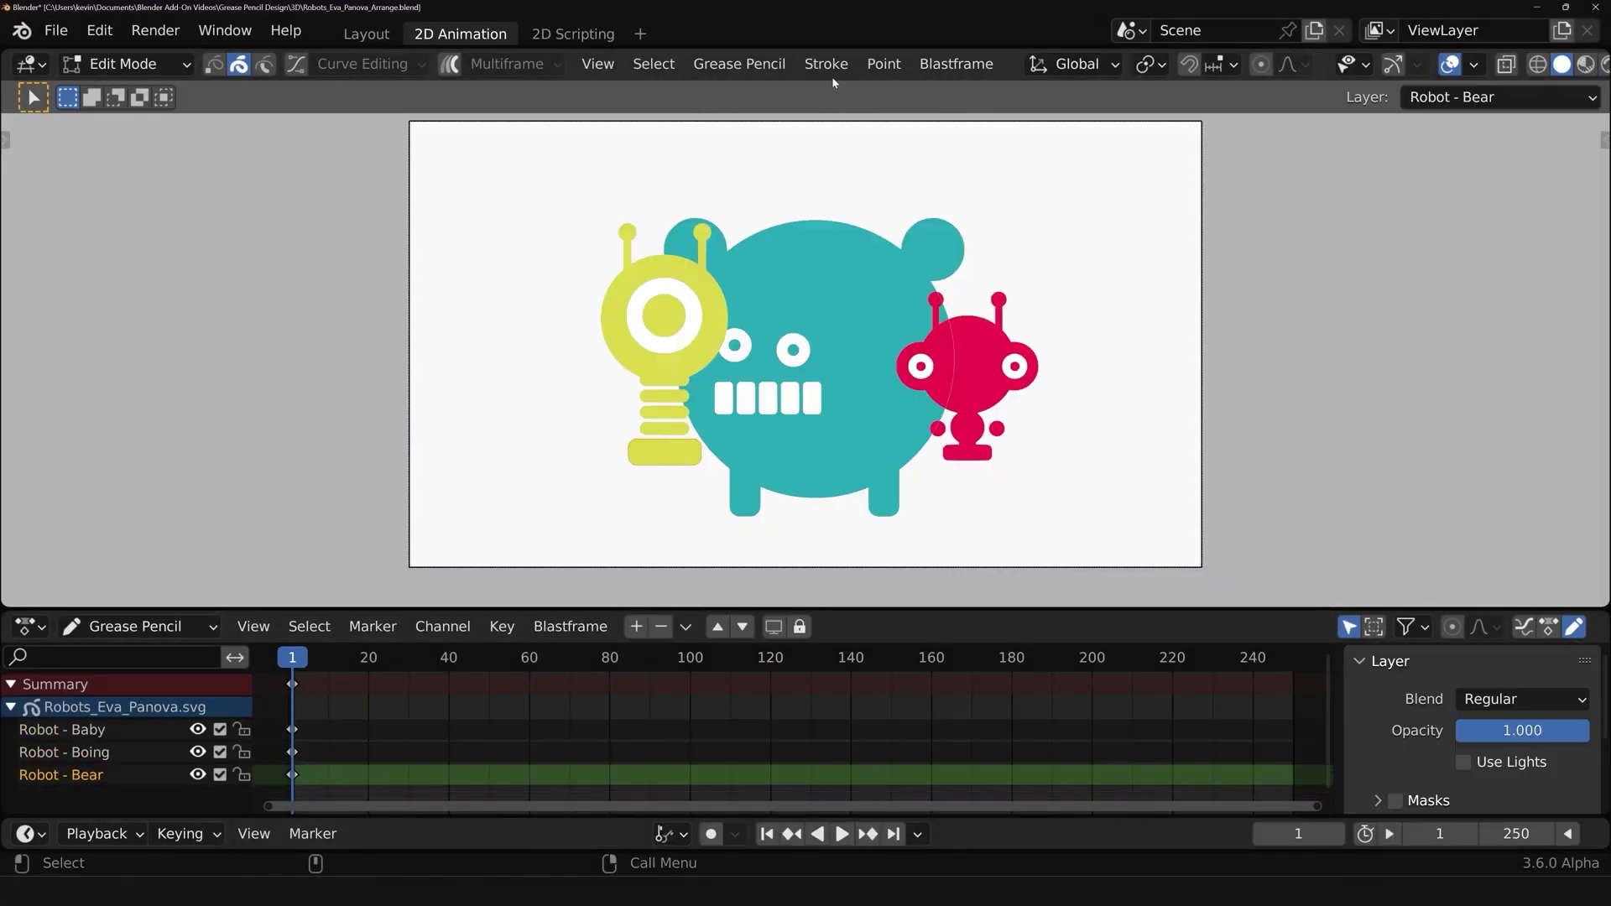
left_click(826, 63)
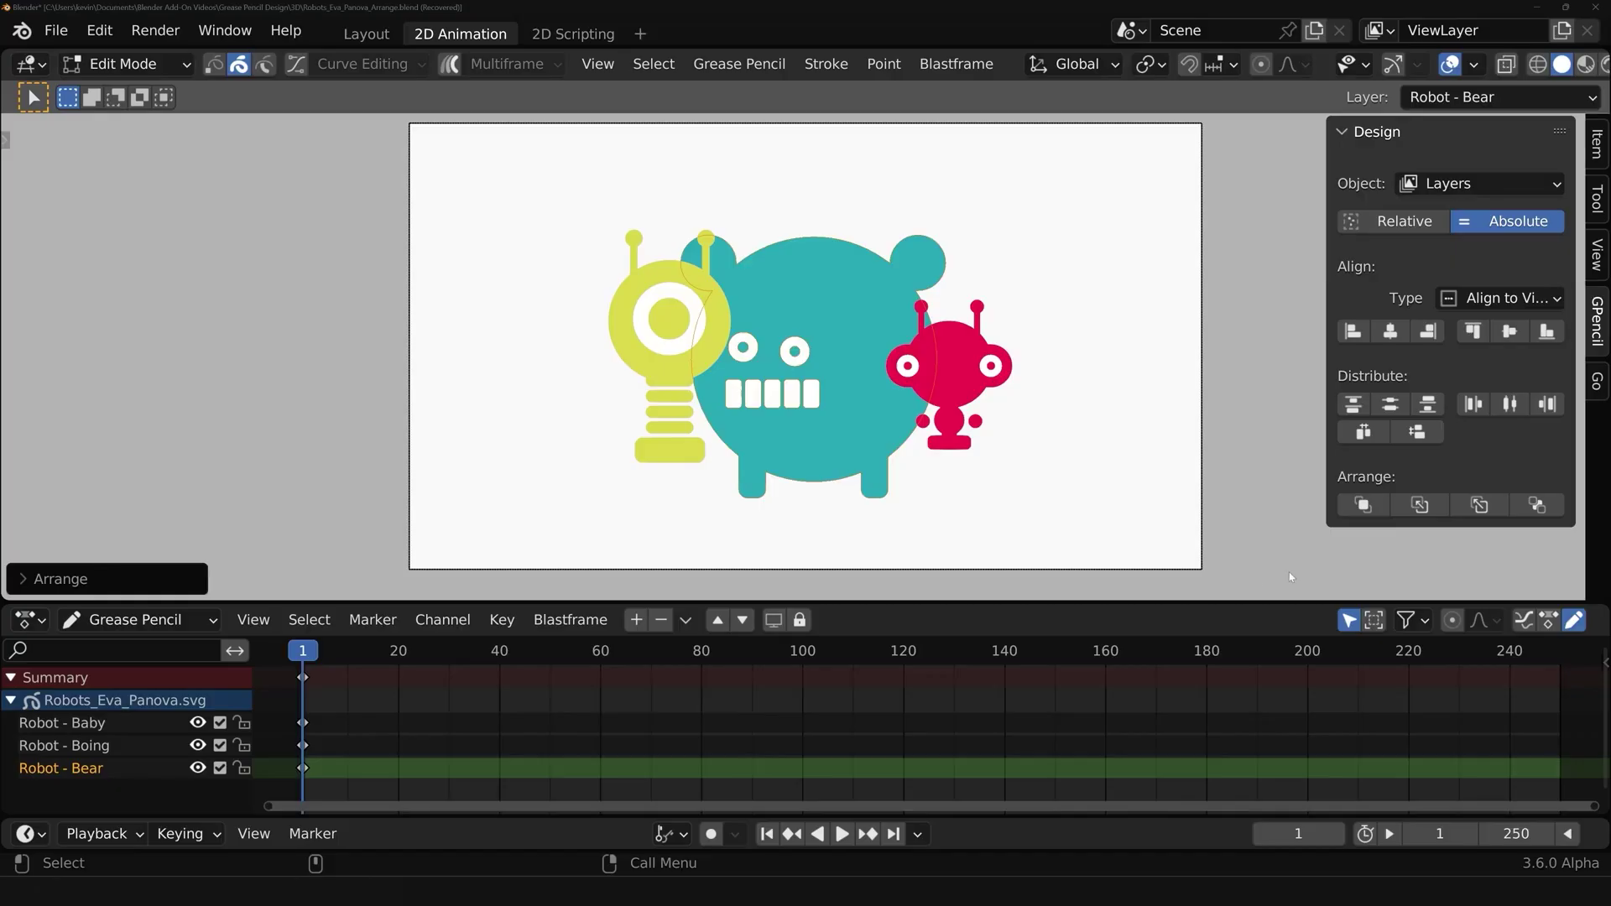
left_click(1413, 505)
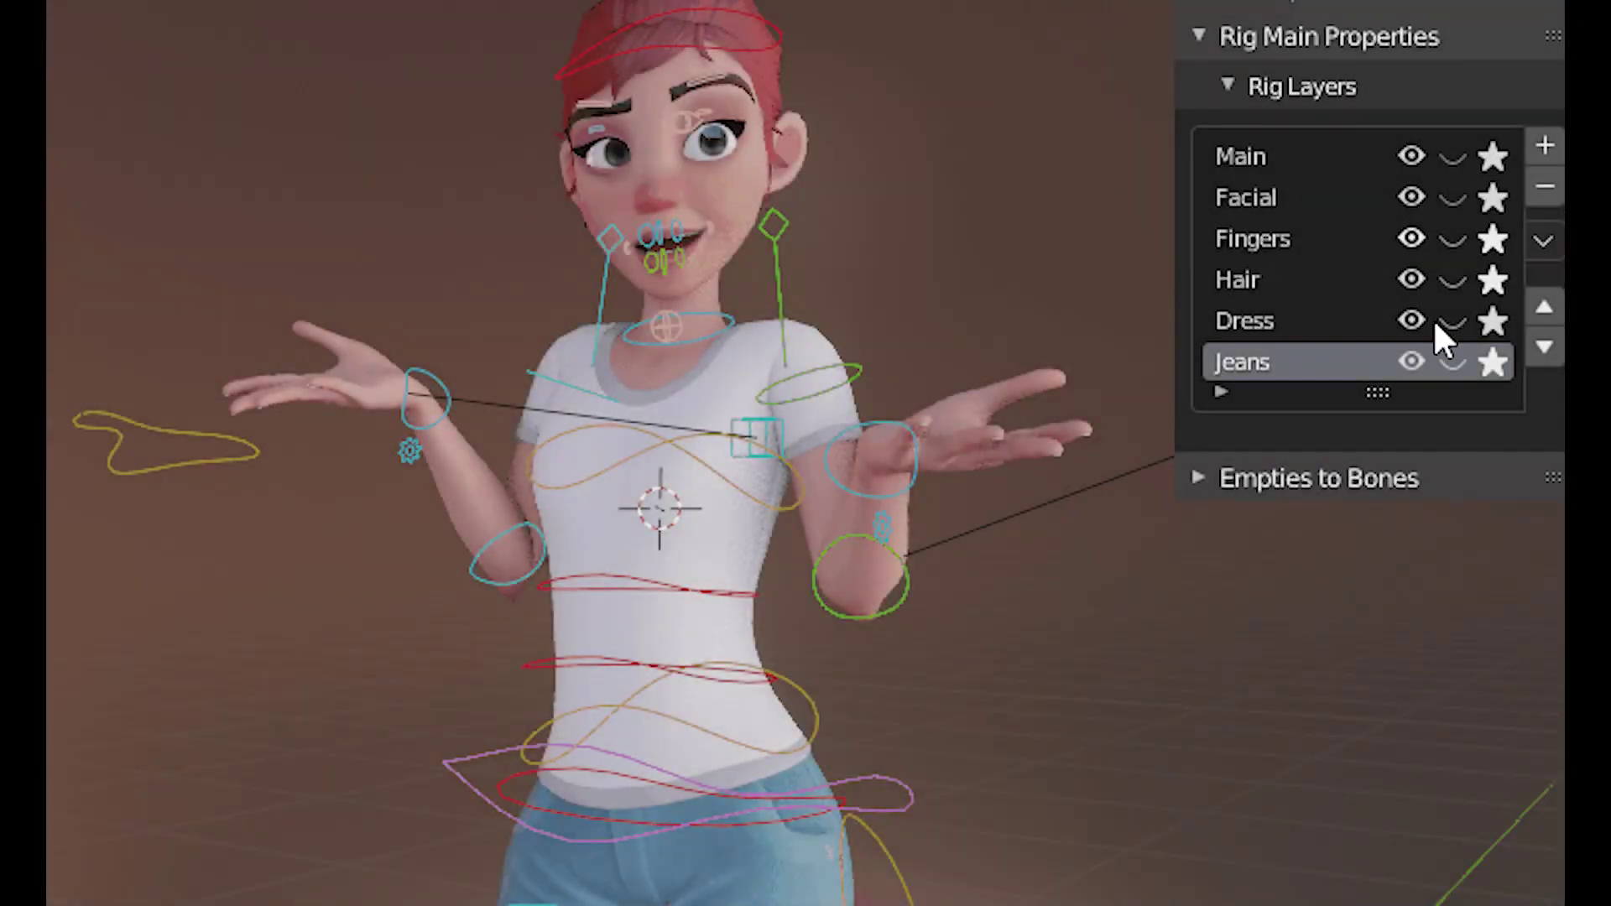
Turn on the Dress row's visibility in the Auto-Rig Pro panel to show the red-and-white dress
left_click(1437, 329)
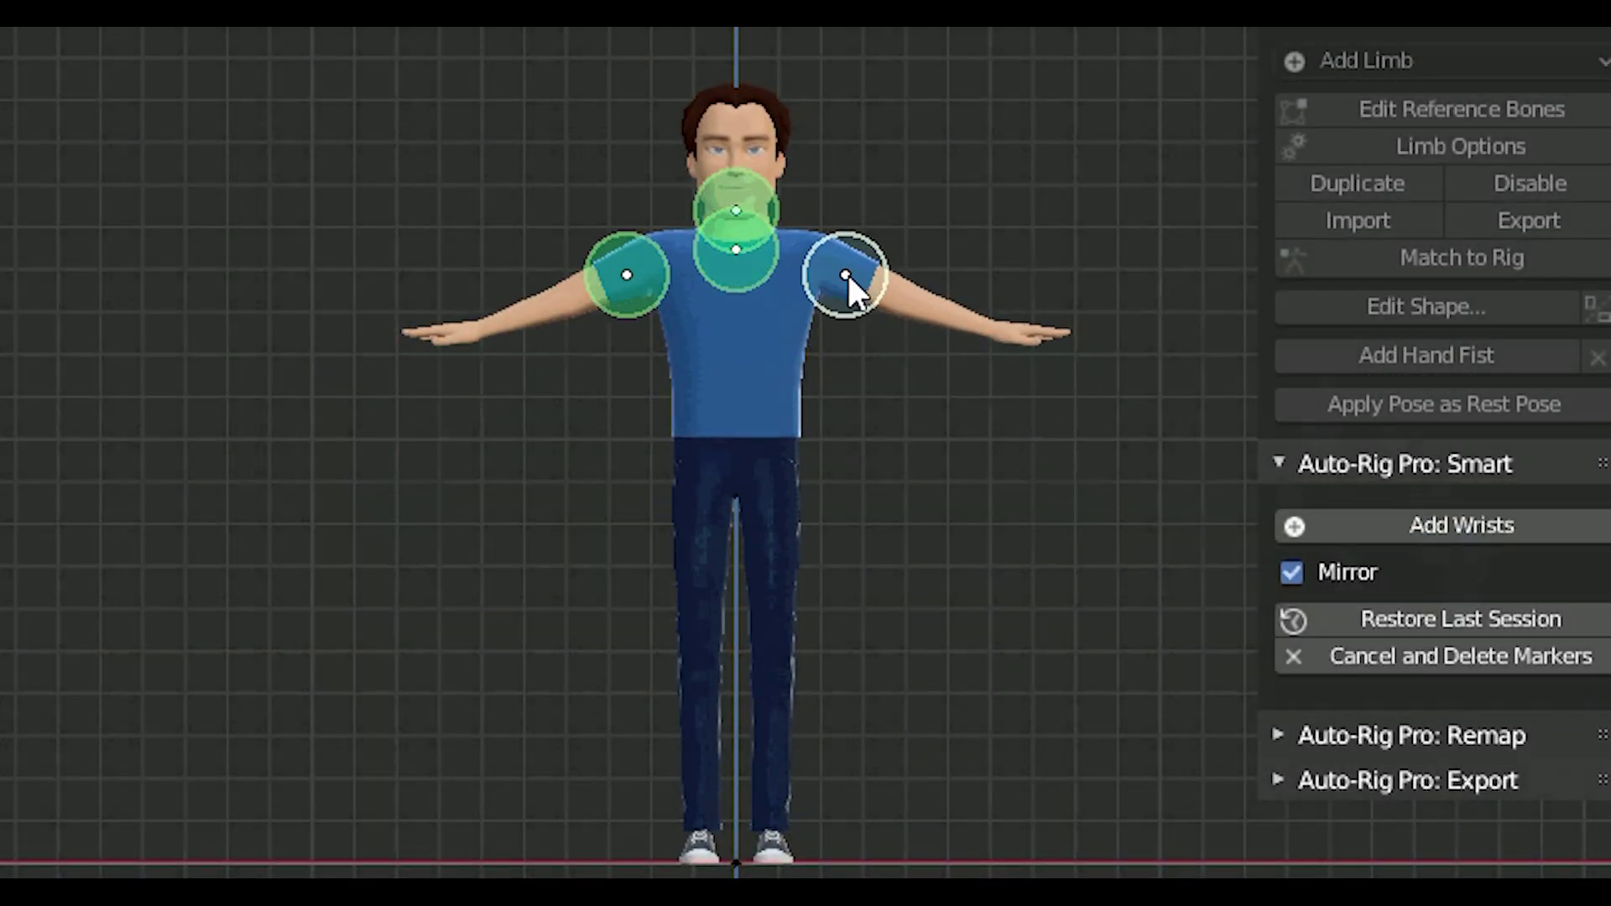
Place the hand markers, add ankle markers, and generate the character's rig with Go!
left_click_drag(1070, 441, 995, 331)
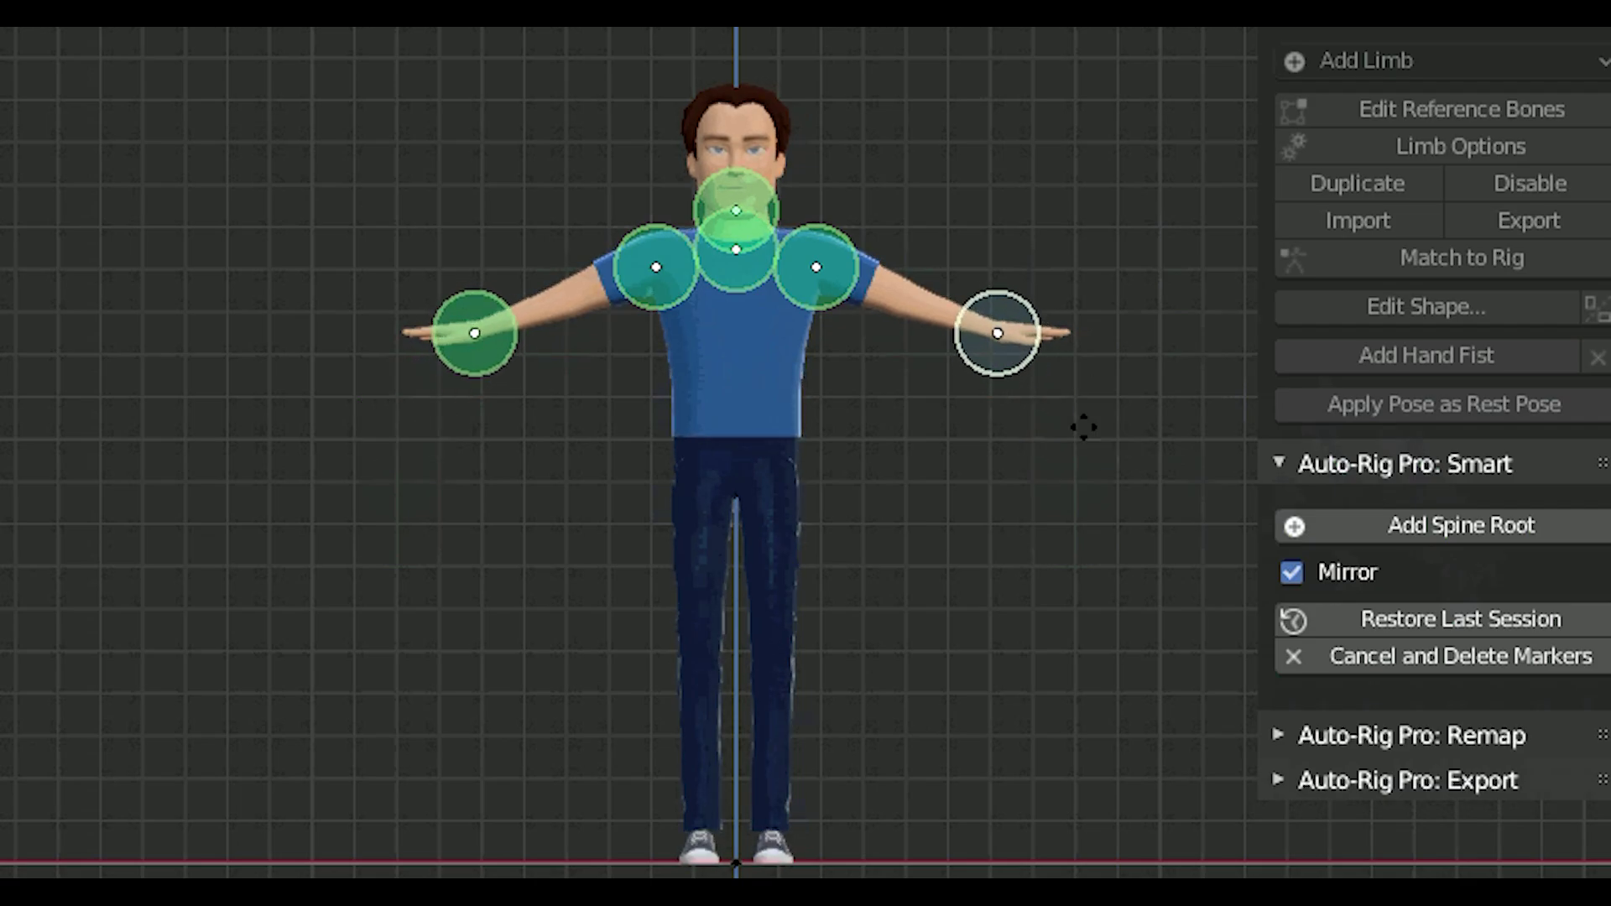
left_click(1500, 527)
left_click(809, 772)
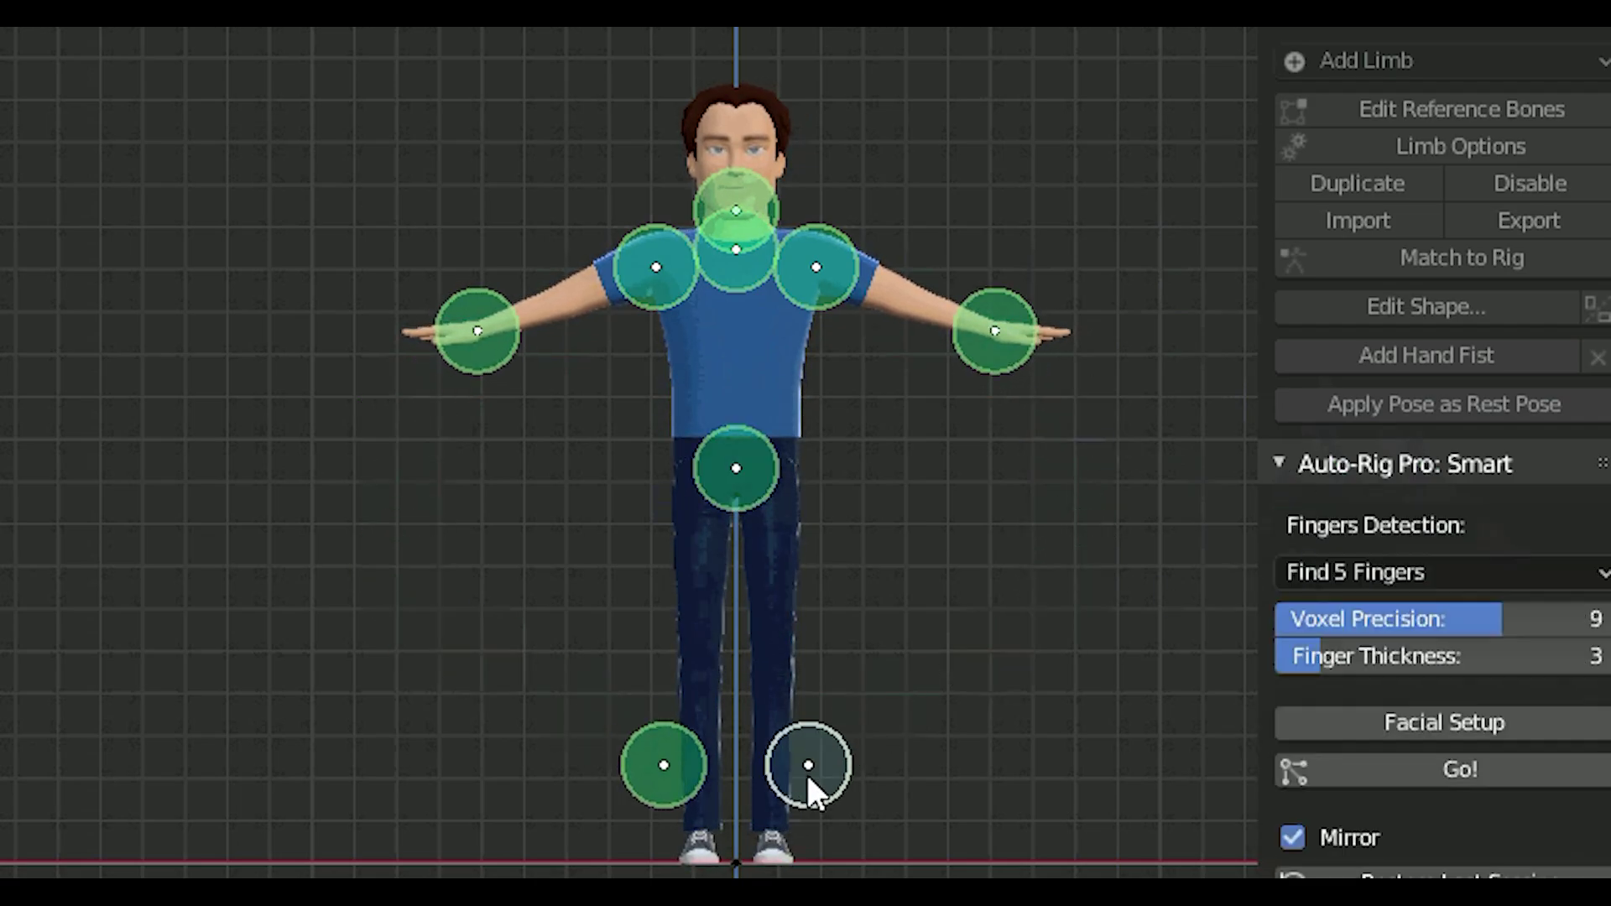
left_click(1450, 777)
Frame the hand bones and confirm the Wings limb option to add feather bones
middle_click_drag(1086, 418, 1036, 332)
left_click_drag(1036, 332, 1082, 371)
key("KP_Decimal")
middle_click_drag(1113, 349, 658, 400)
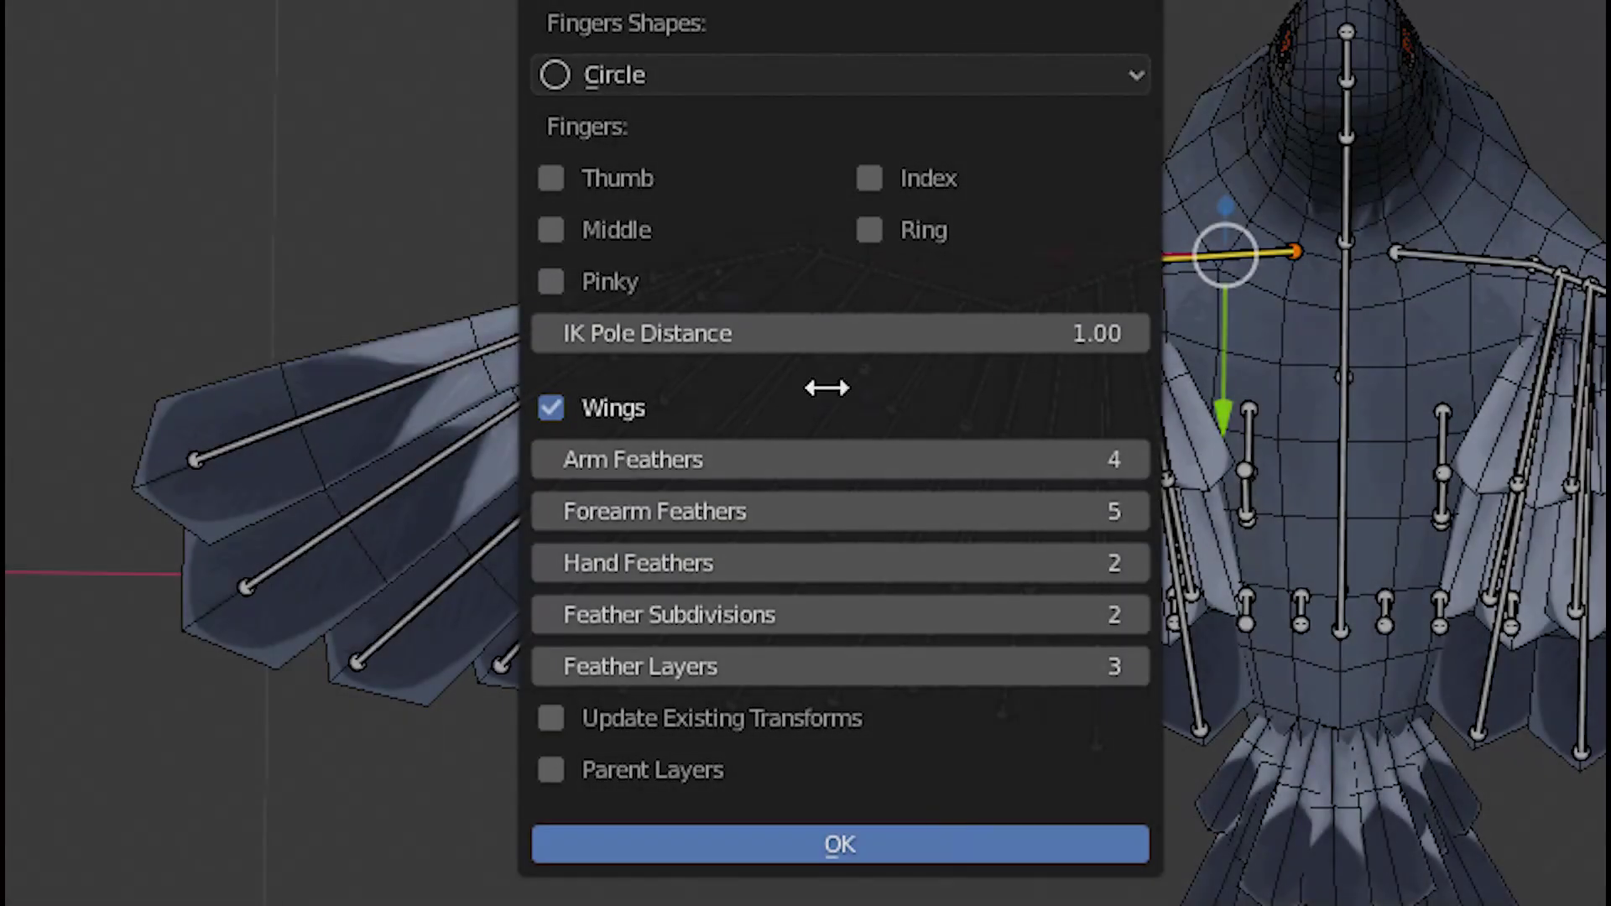
left_click(864, 844)
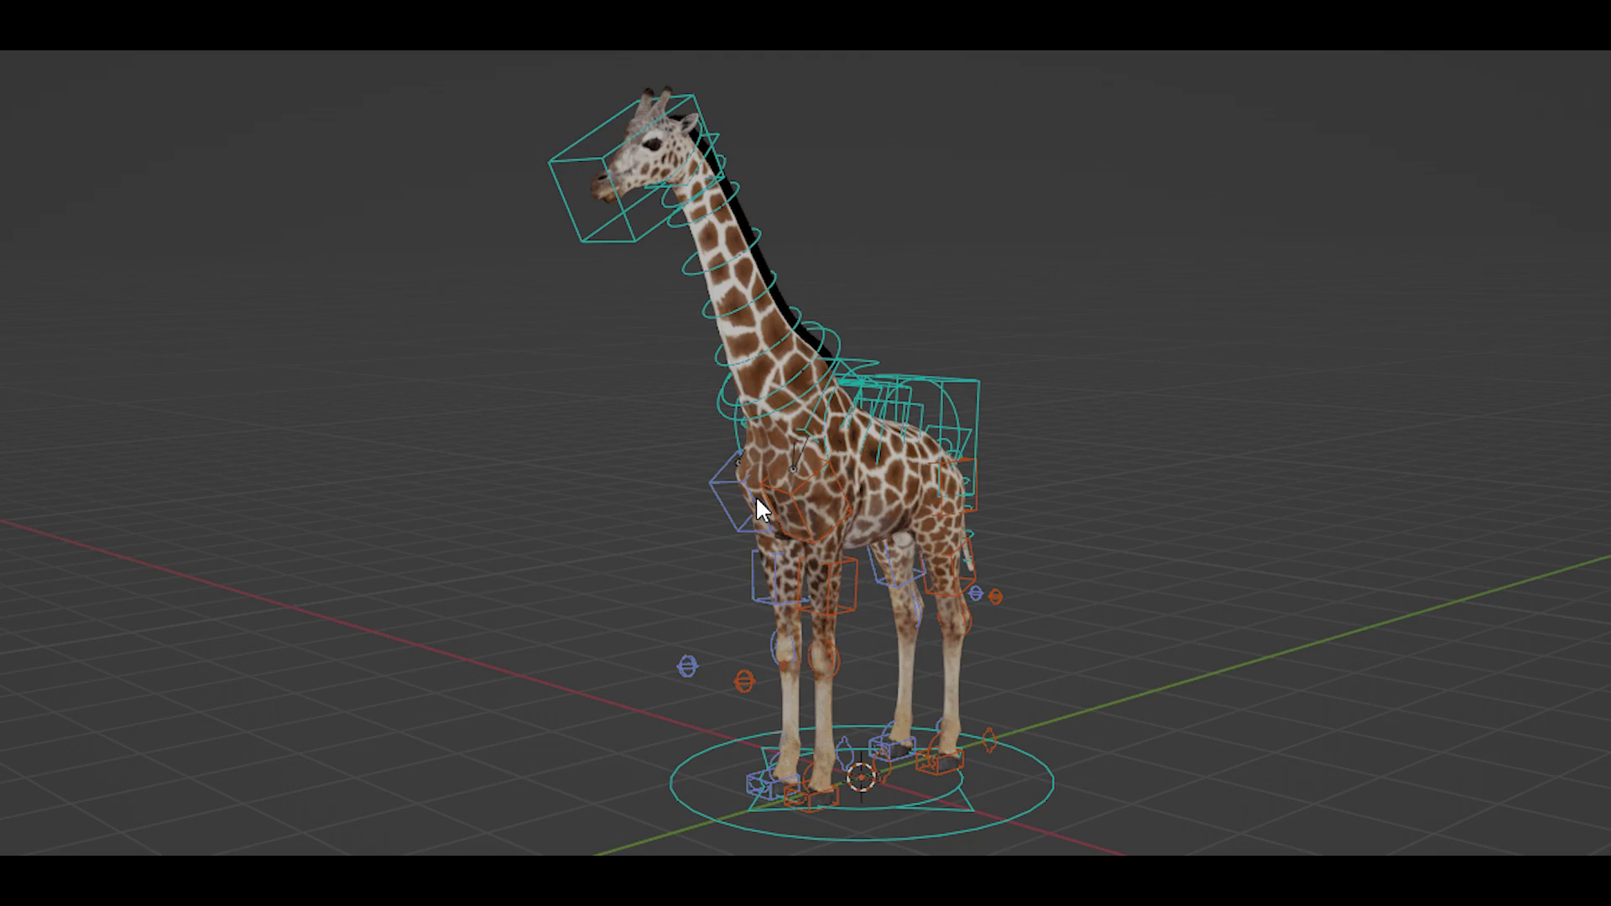
Switch the giraffe's viewport shading to wireframe, then to textured
scroll(756, 495, "up", 5)
key("z")
left_click(603, 412)
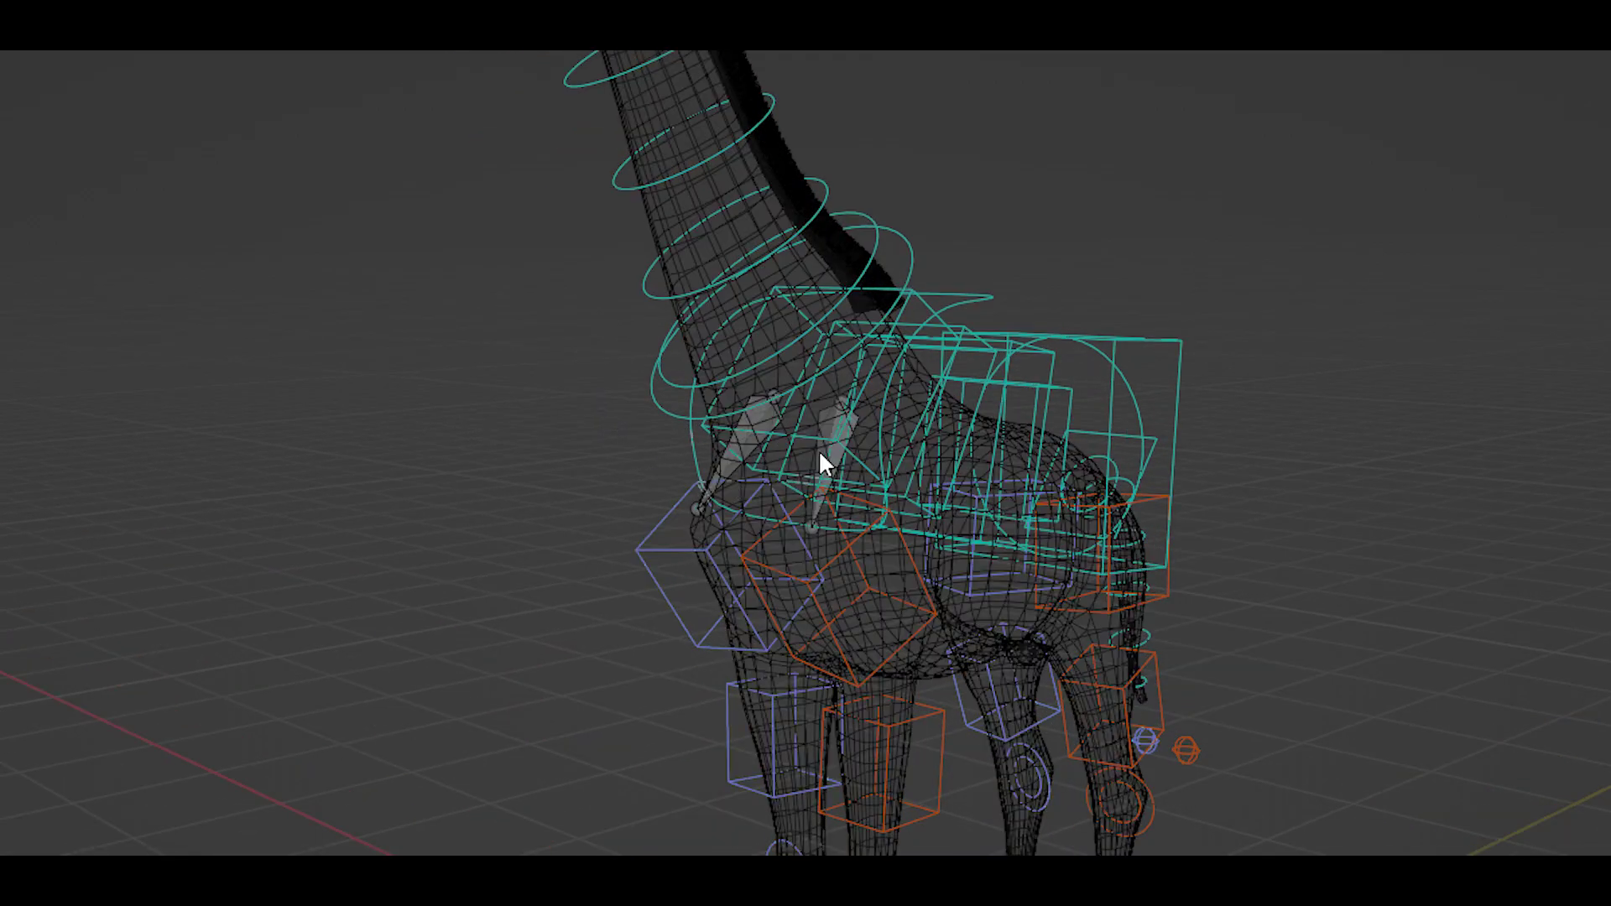
left_click(824, 579)
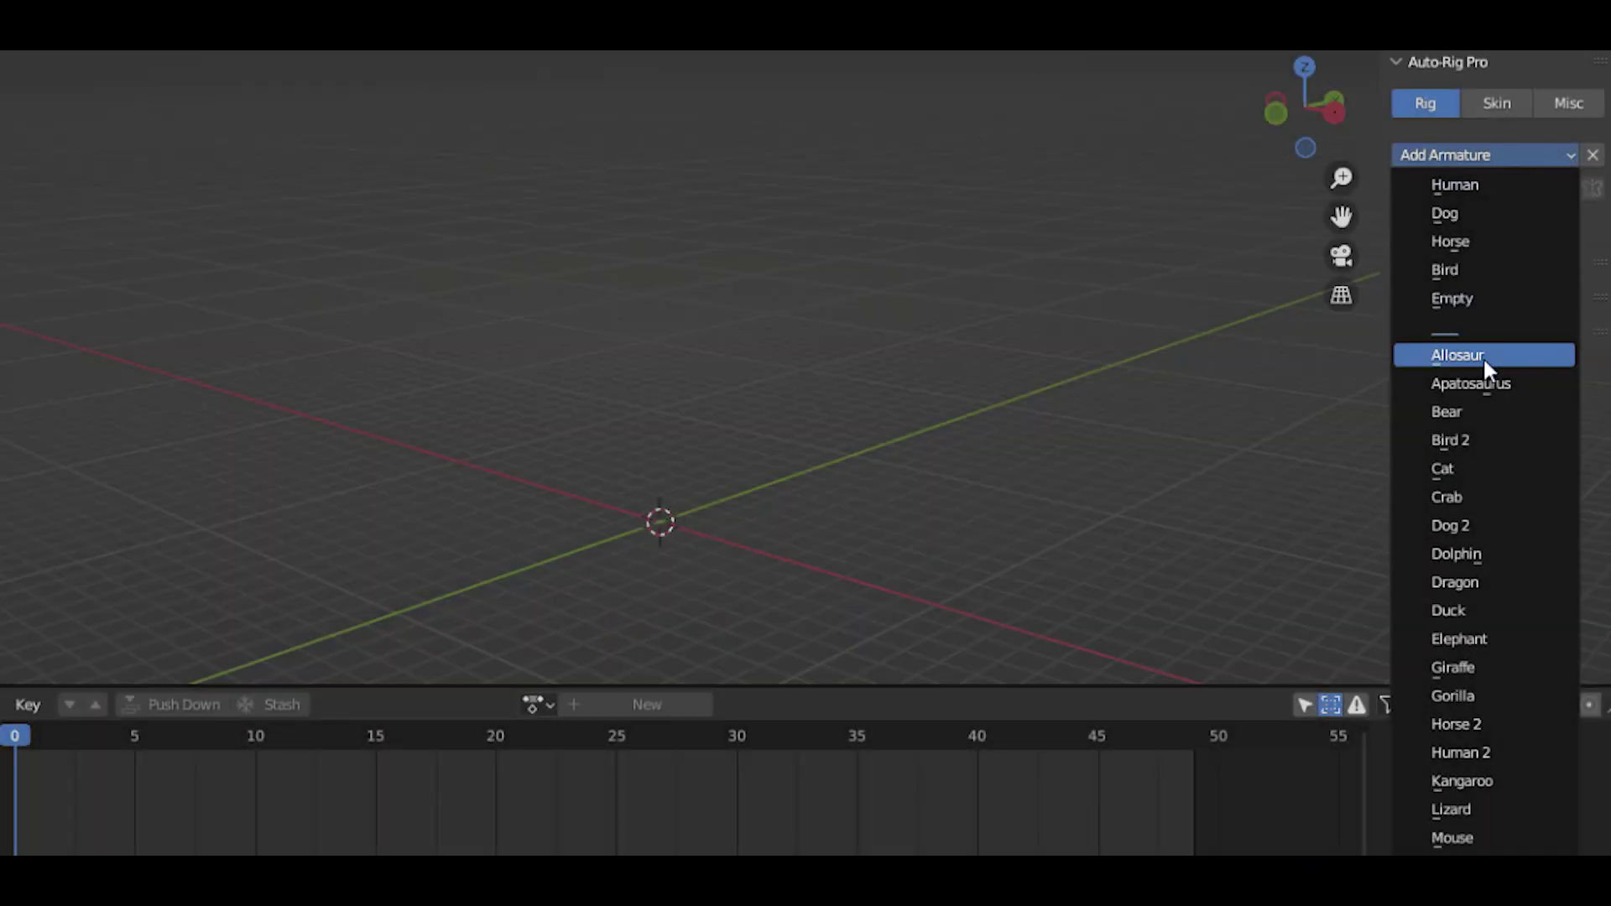
Add the dinosaur rig preset, bind and rotate the T-rex, then bevel the robot's mouth corners
left_click(1483, 356)
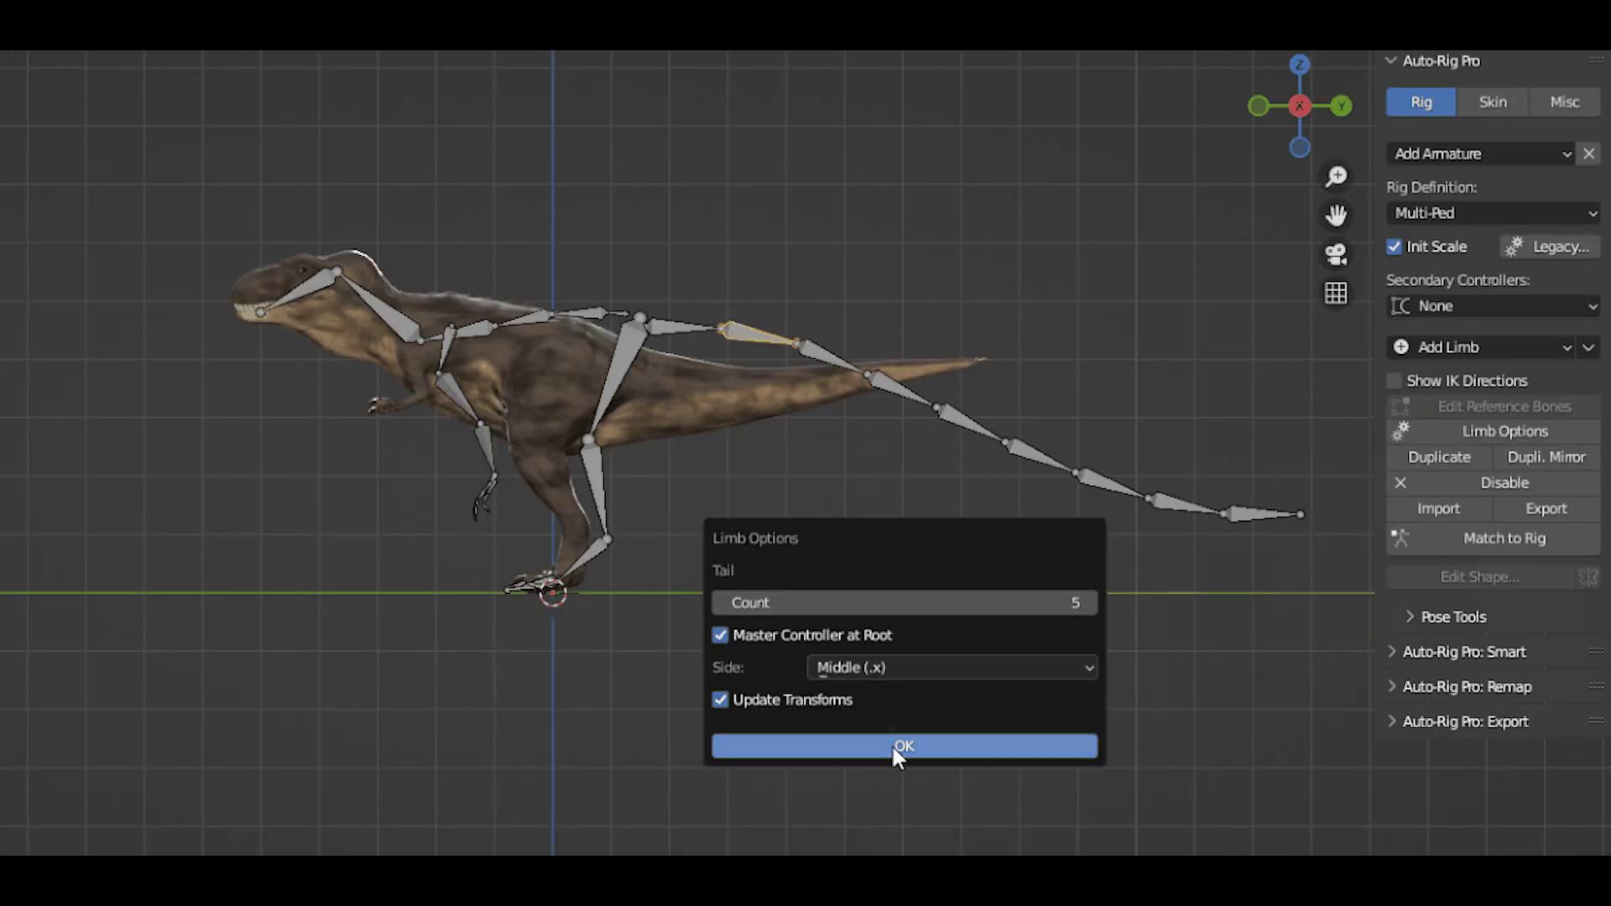
left_click(895, 747)
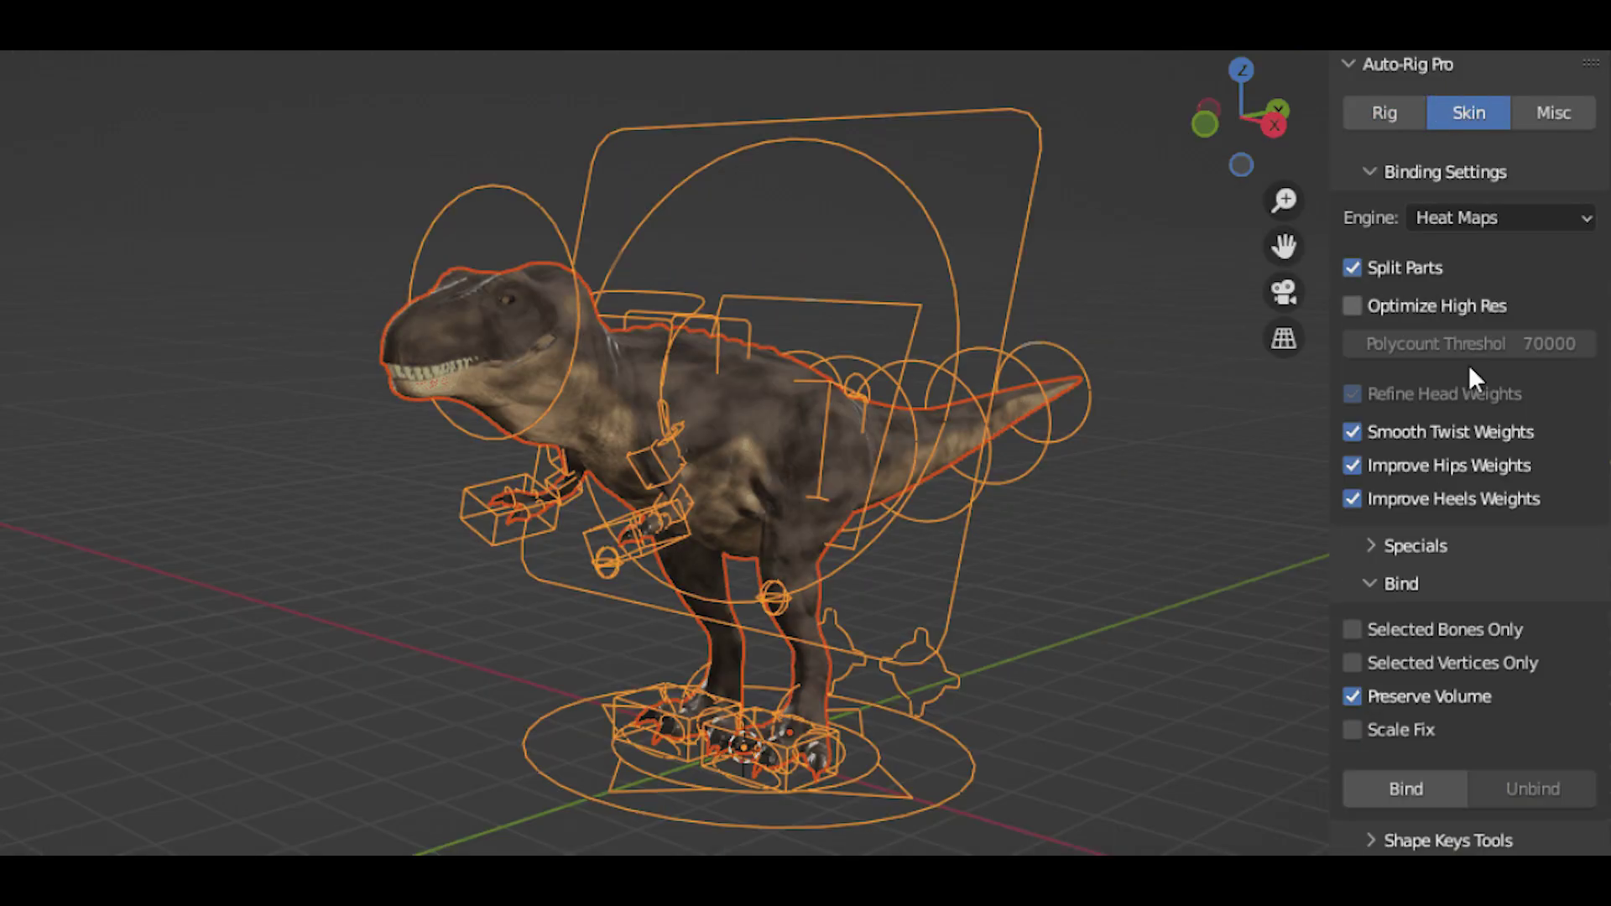
left_click(1396, 789)
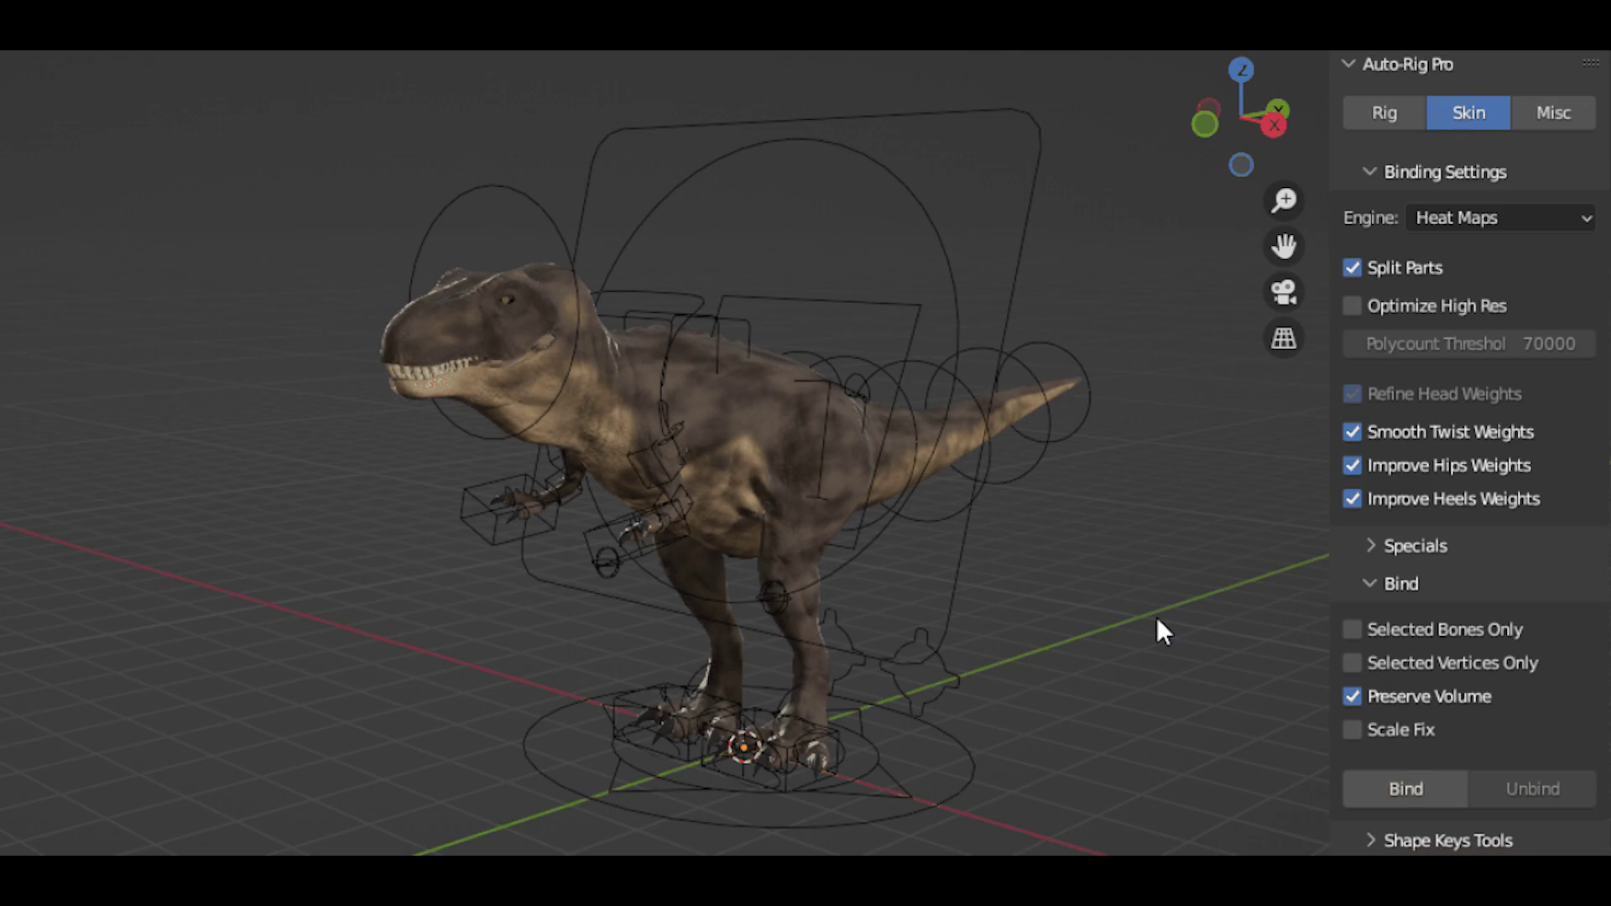
left_click(915, 112)
key("r")
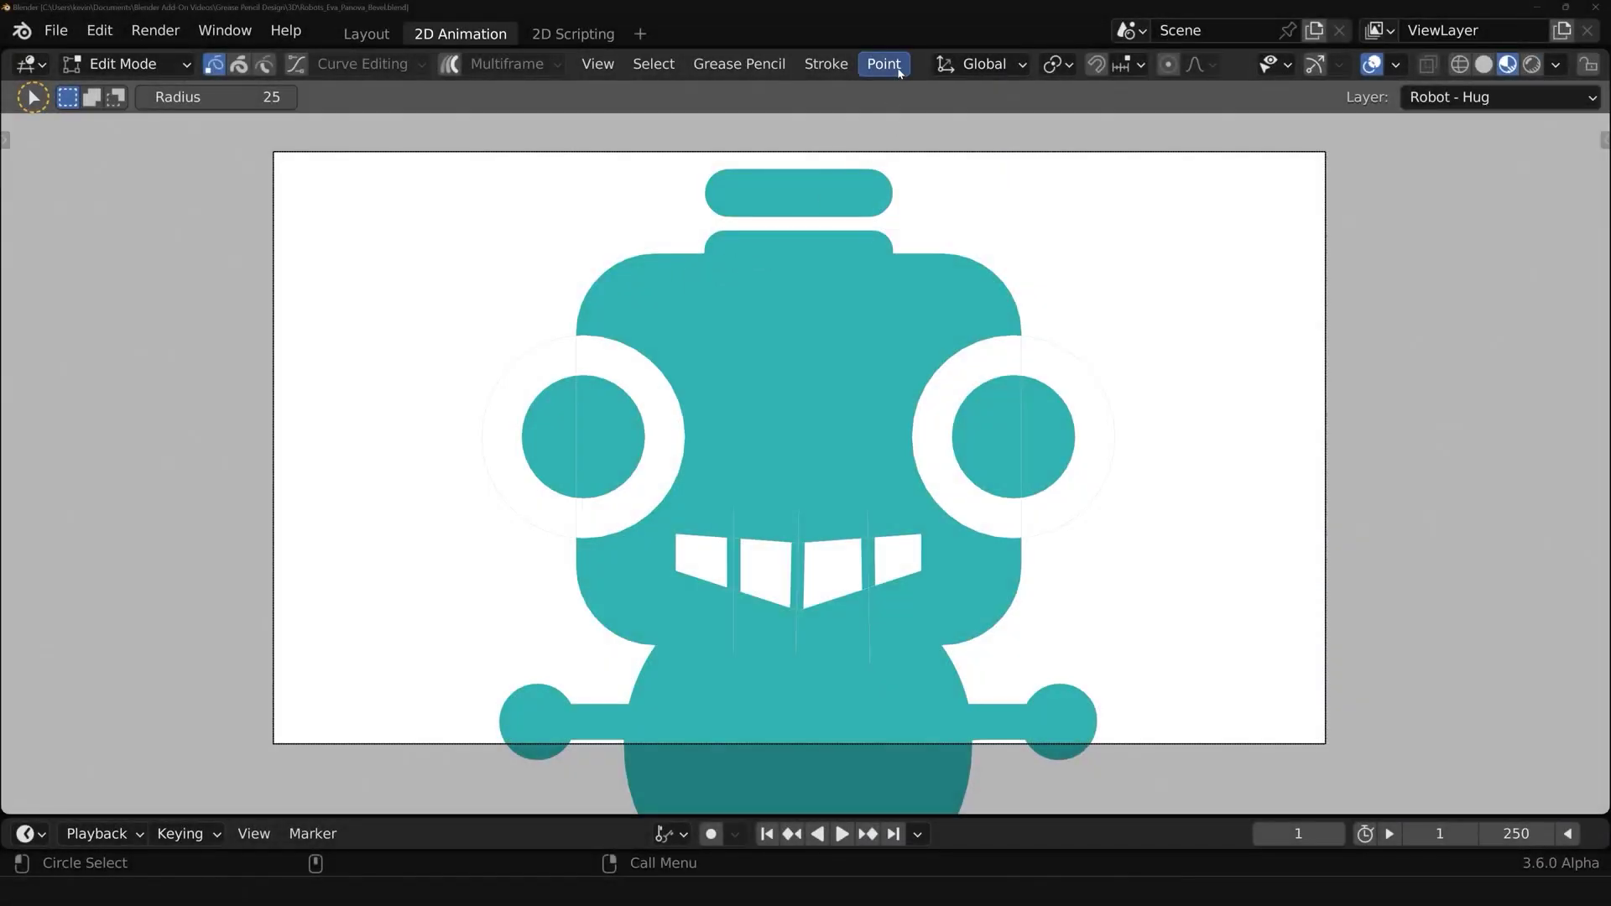
left_click(899, 74)
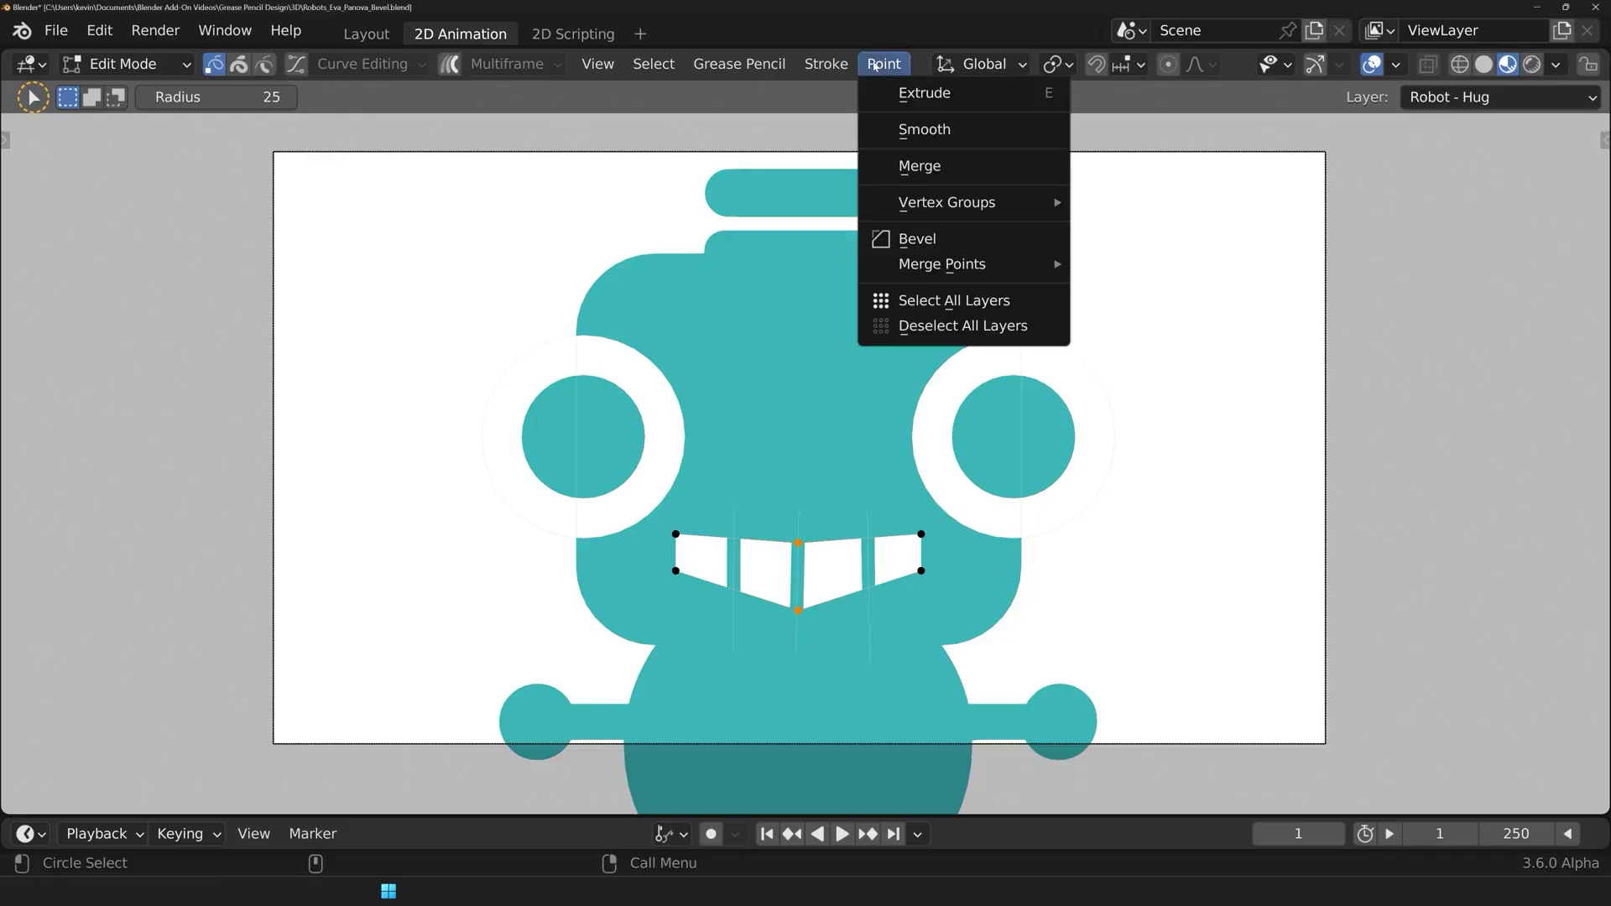
left_click(877, 433)
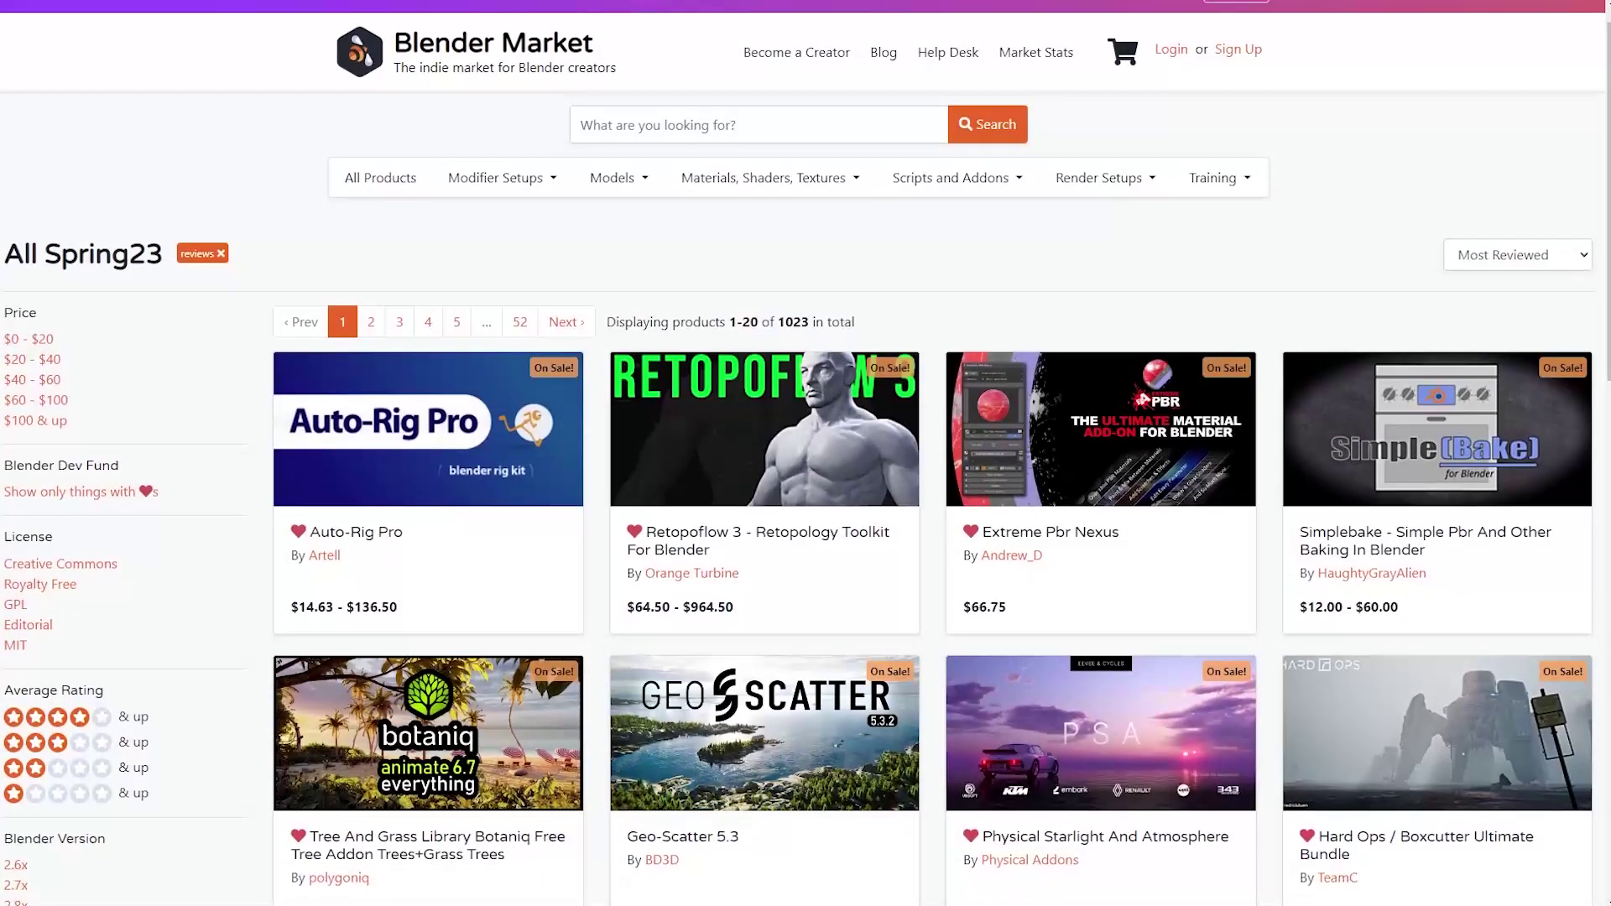
Scroll down the Spring23 sale listing to reveal add-ons like Flip Fluids and K-Cycles
scroll(806, 453, "down", 2)
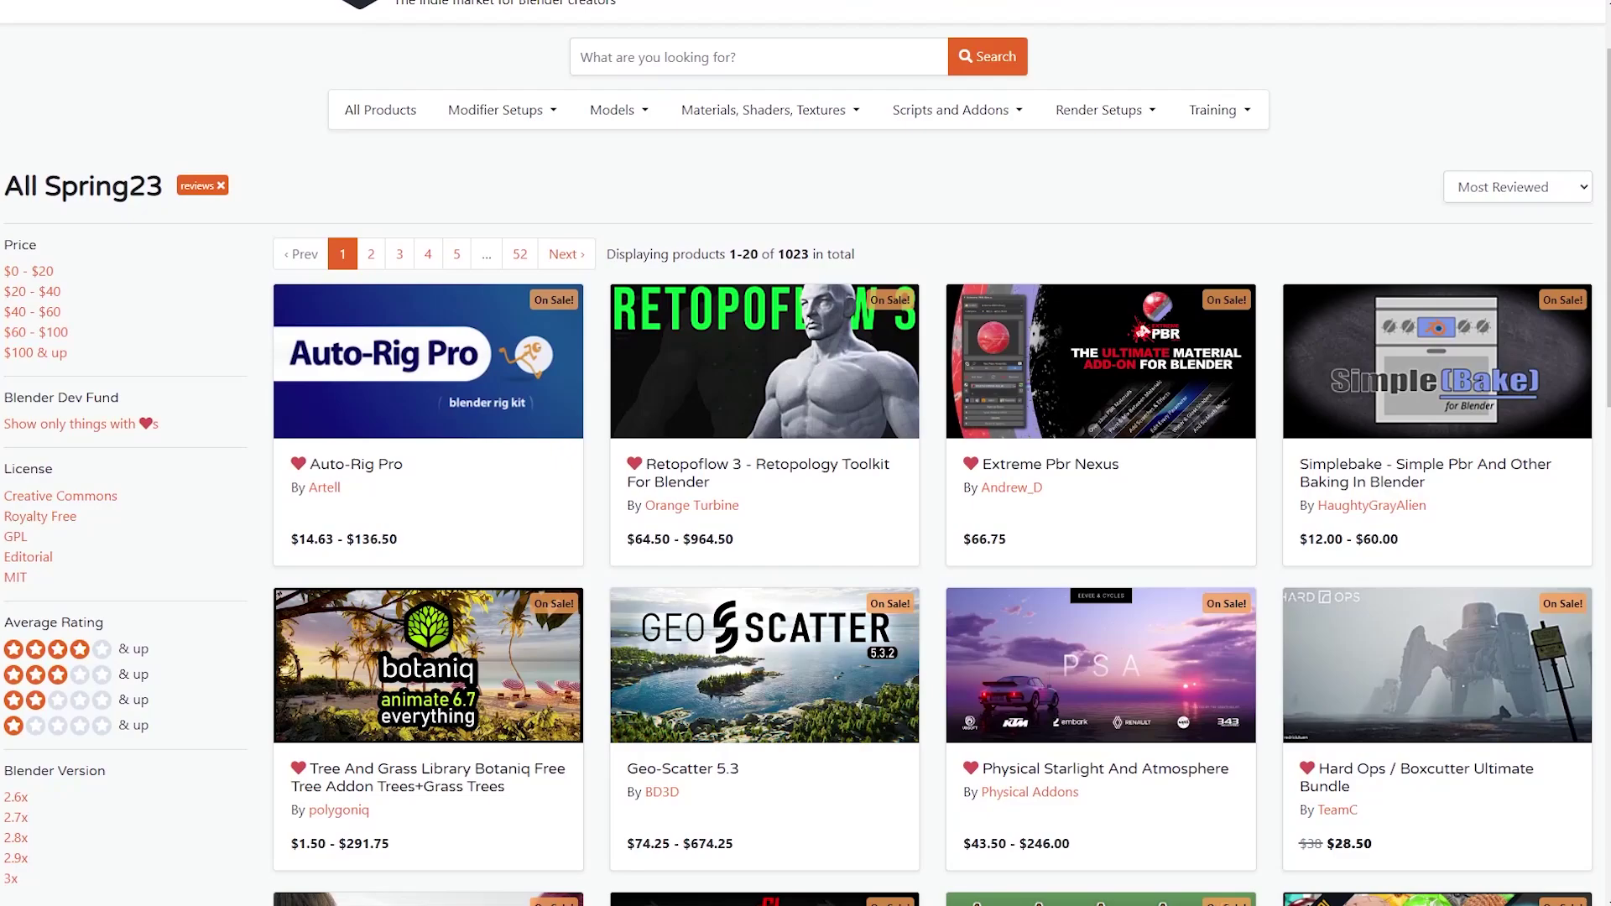
scroll(806, 453, "down", 3)
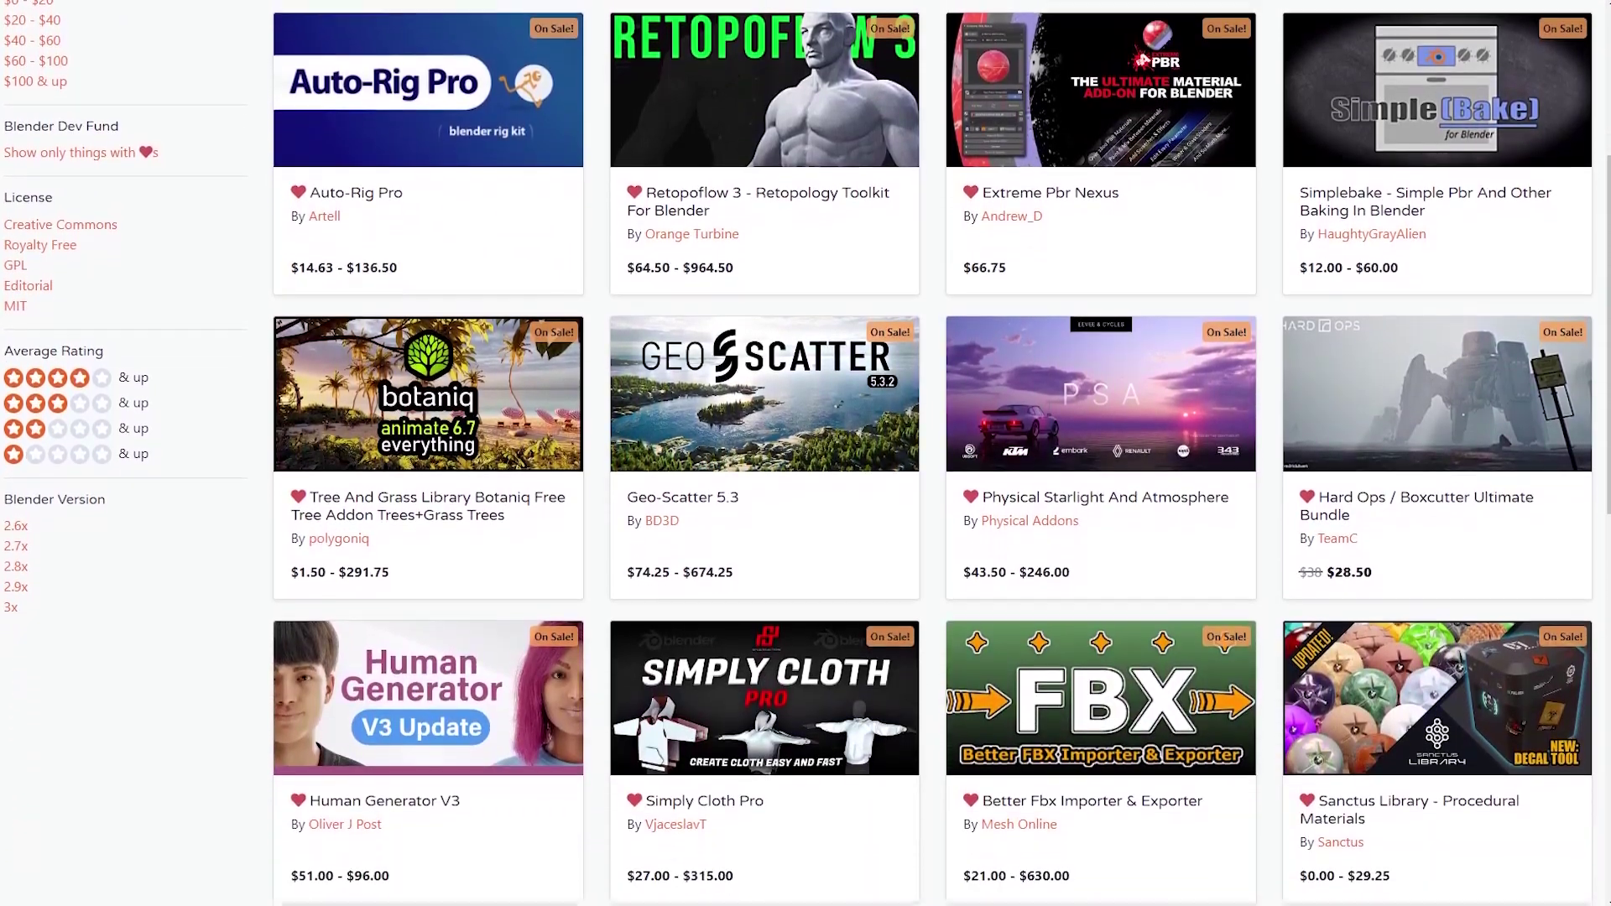
scroll(806, 453, "down", 3)
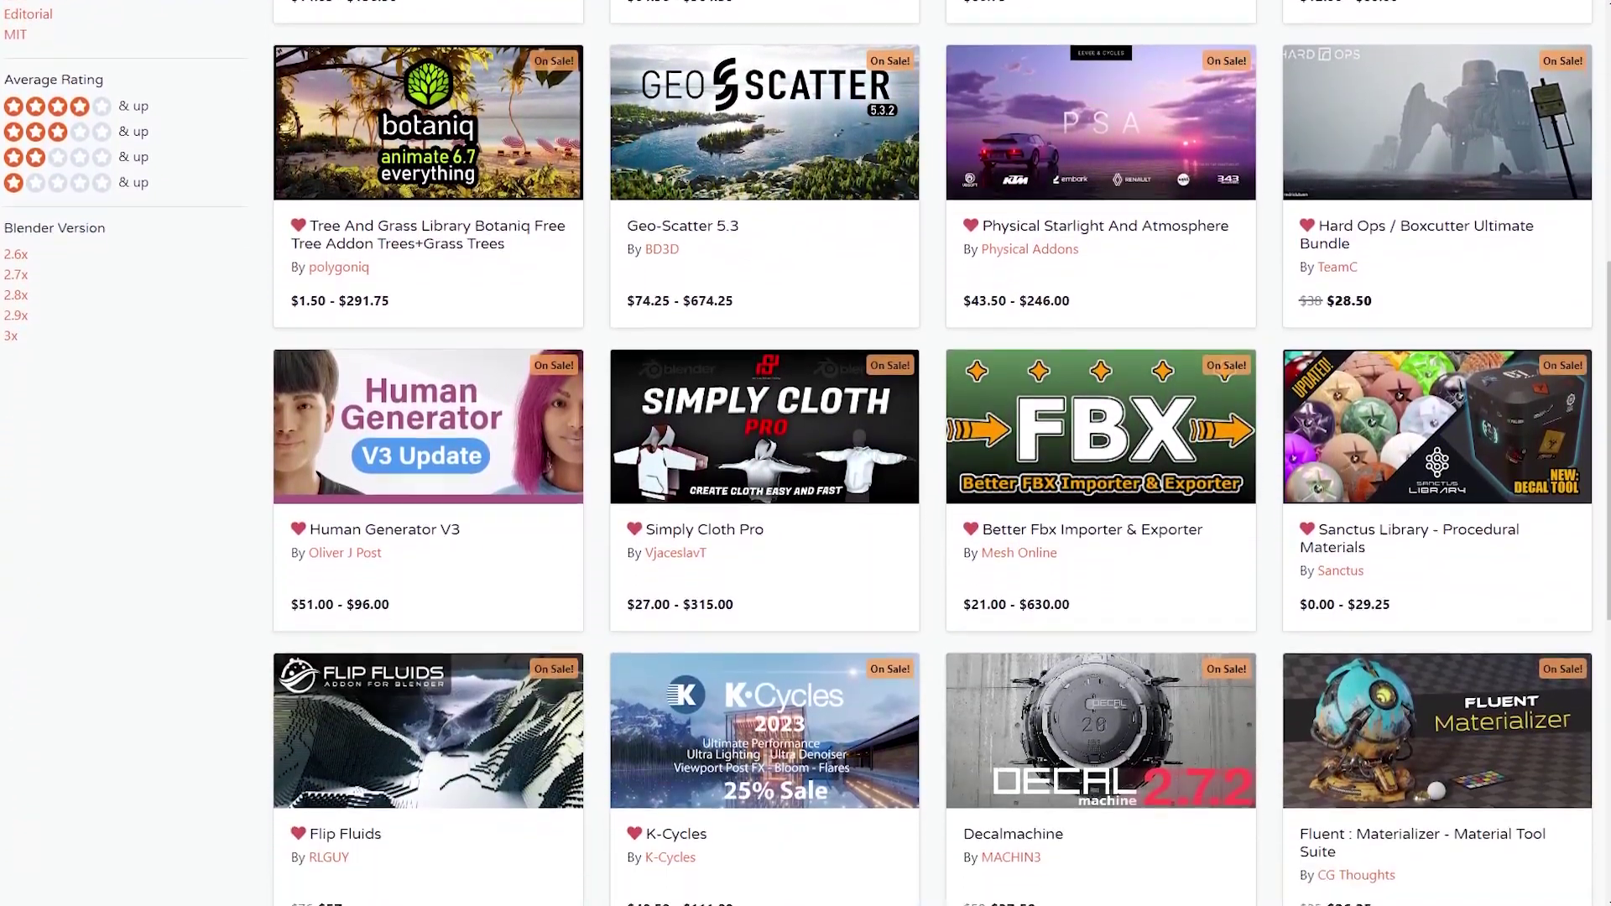